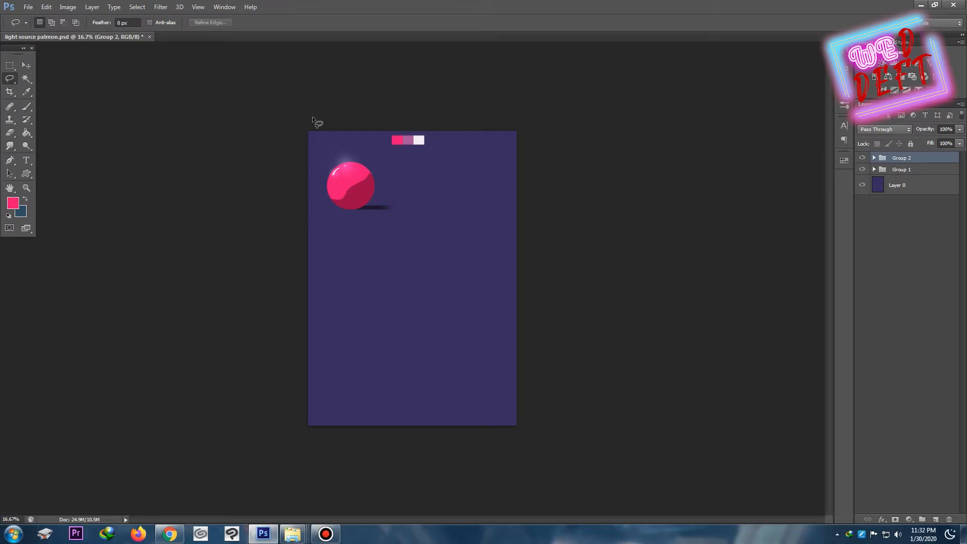
left_click(326, 533)
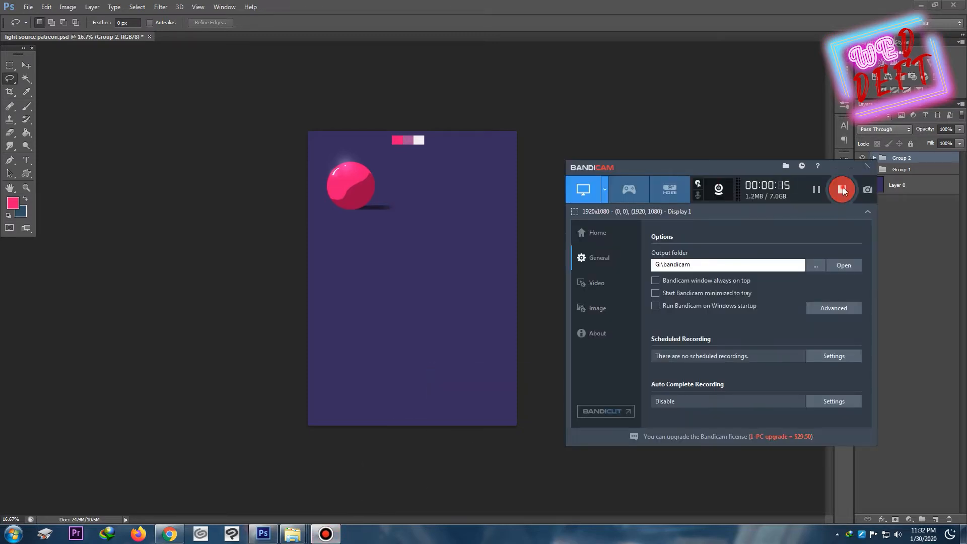
left_click(851, 167)
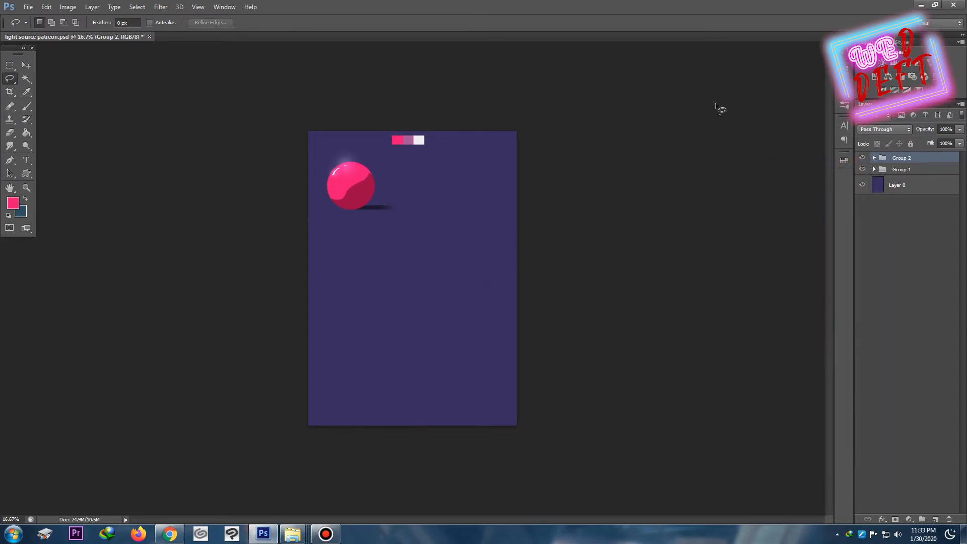
Step: Add a new layer and draw a circular selection beside the finished ball, roughly the same size as it
key("ctrl+shift+n")
key("Return")
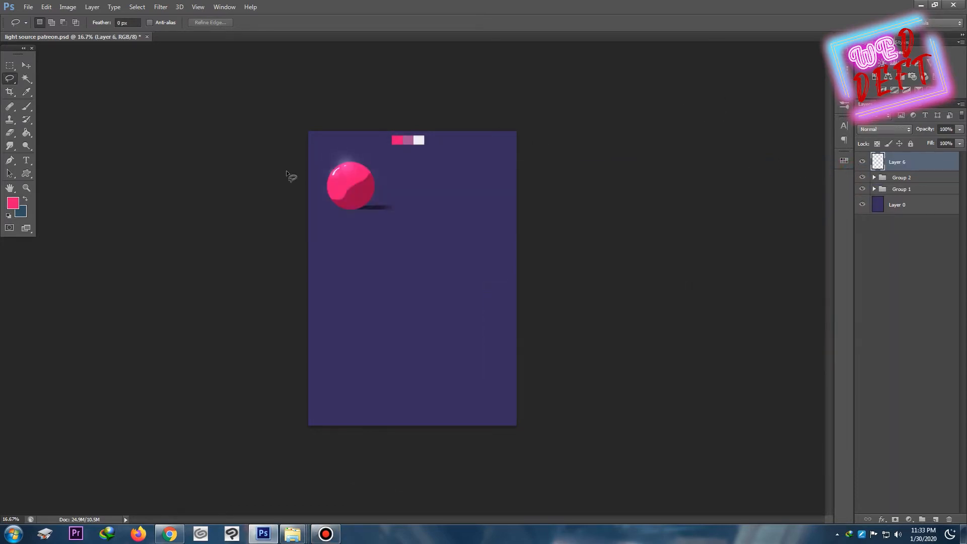
left_click(9, 92)
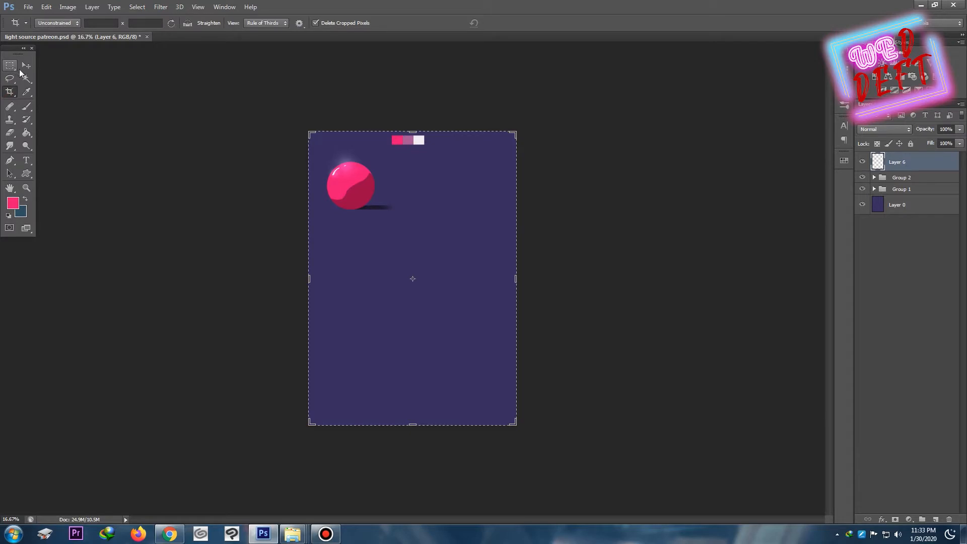
left_click(9, 78)
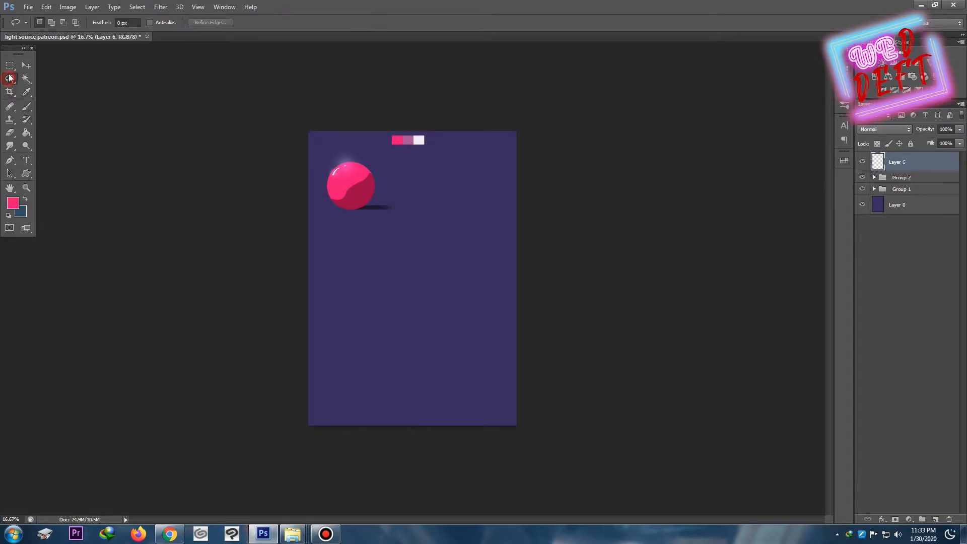
left_click(10, 66)
left_click_drag(12, 70, 28, 74)
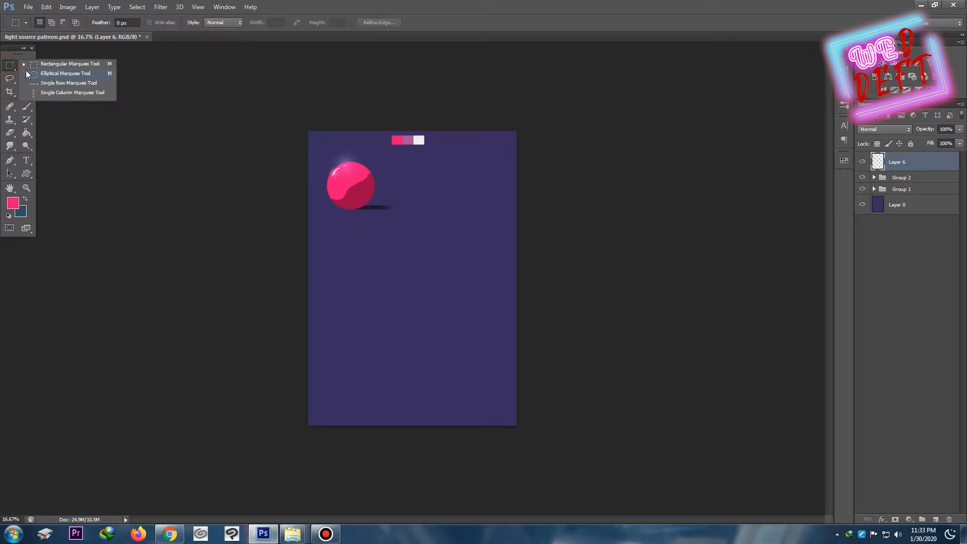
left_click(40, 76)
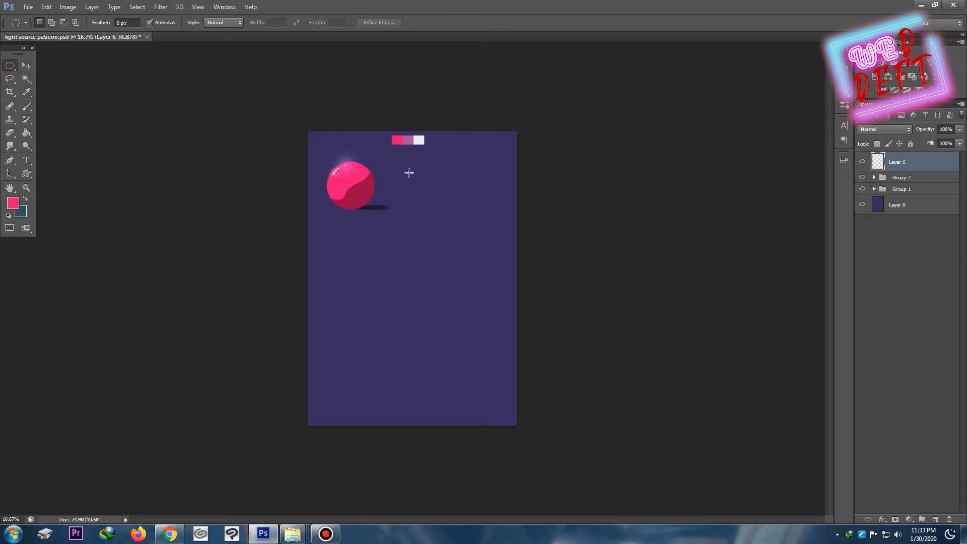
left_click_drag(413, 163, 466, 212)
Step: Fill the circular selection with the pink foreground colour and clear the selection
key("i")
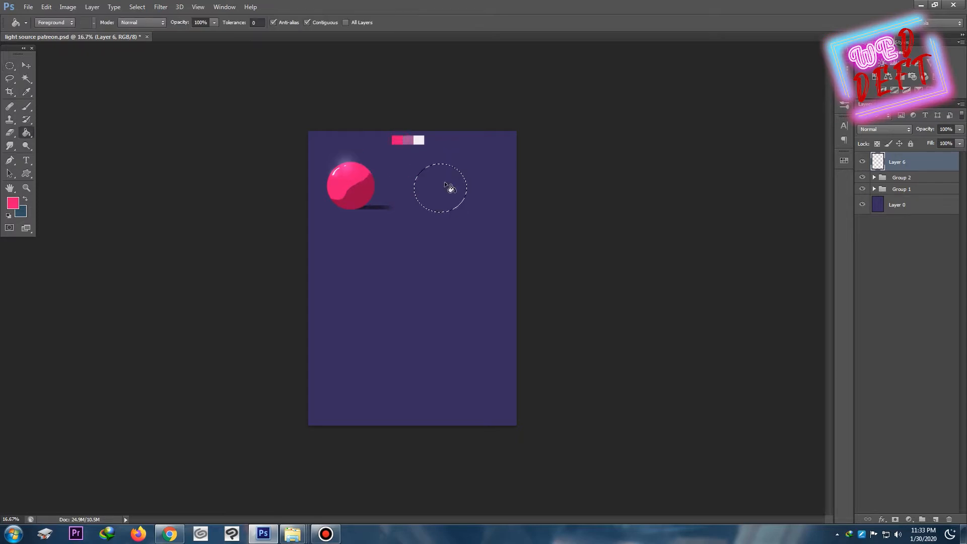
key("g")
left_click(457, 183)
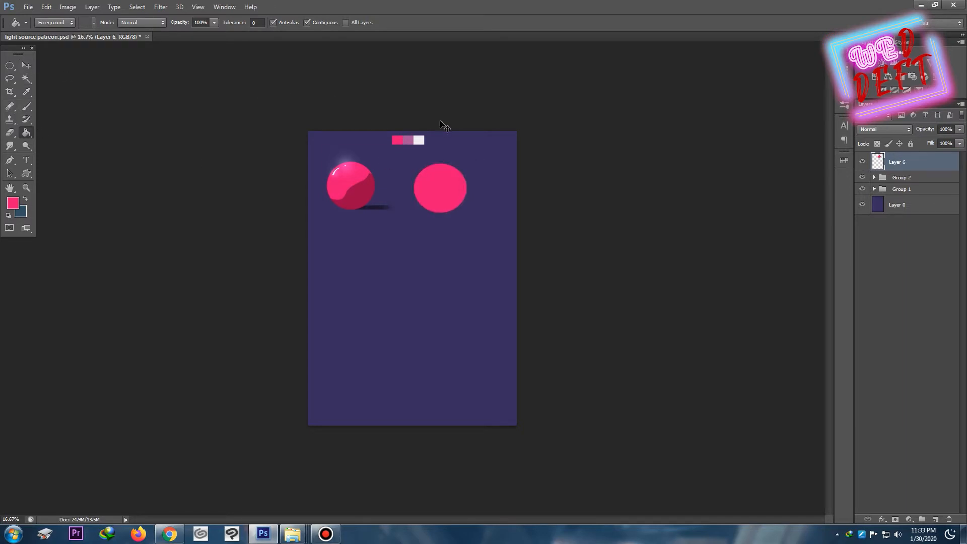
Step: Stretch the new pink circle slightly taller with Free Transform and shift it a little up and to the right
key("ctrl+t")
left_click_drag(441, 164, 442, 161)
key("Return")
key("v")
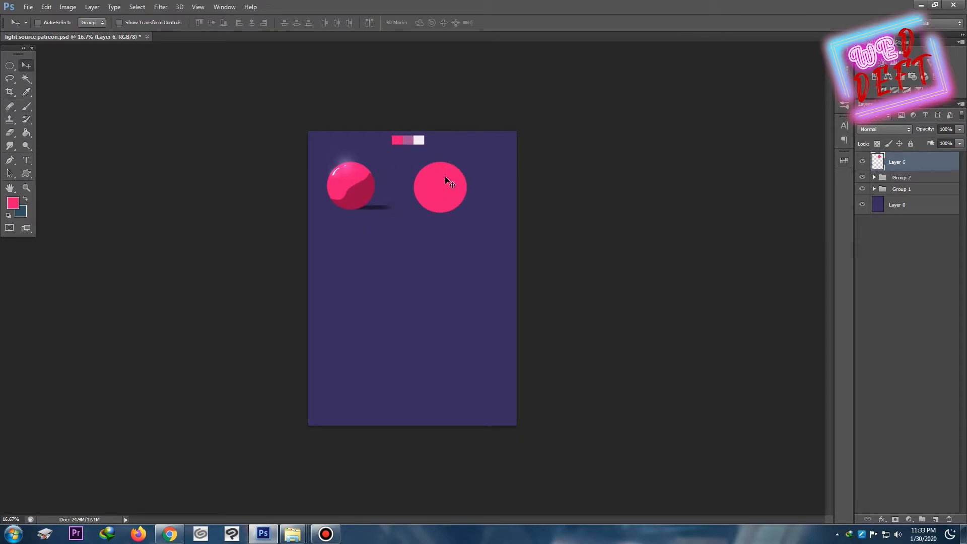
left_click_drag(445, 176, 450, 171)
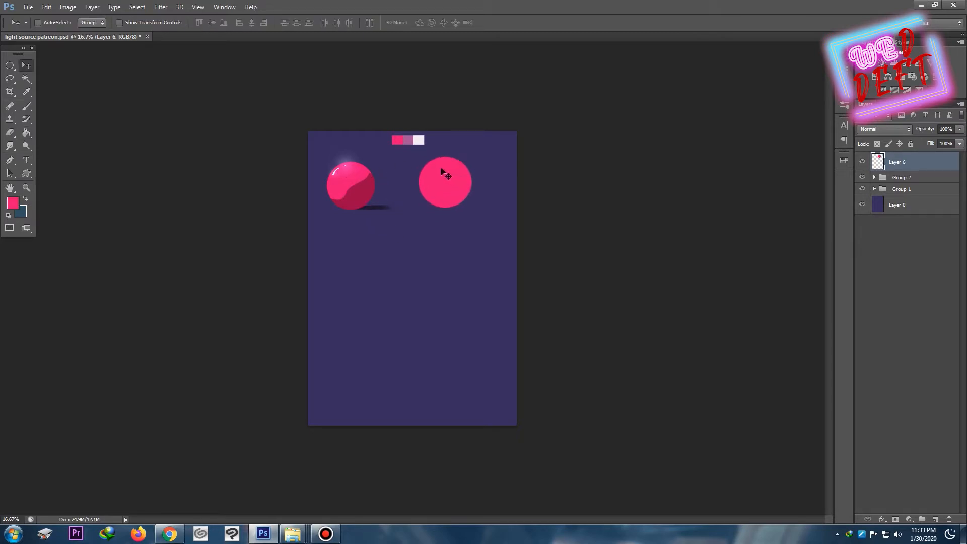
Step: Recolour a duplicate of the circle layer with the mauve swatch colour and set its blending mode to Multiply
key("ctrl+plus")
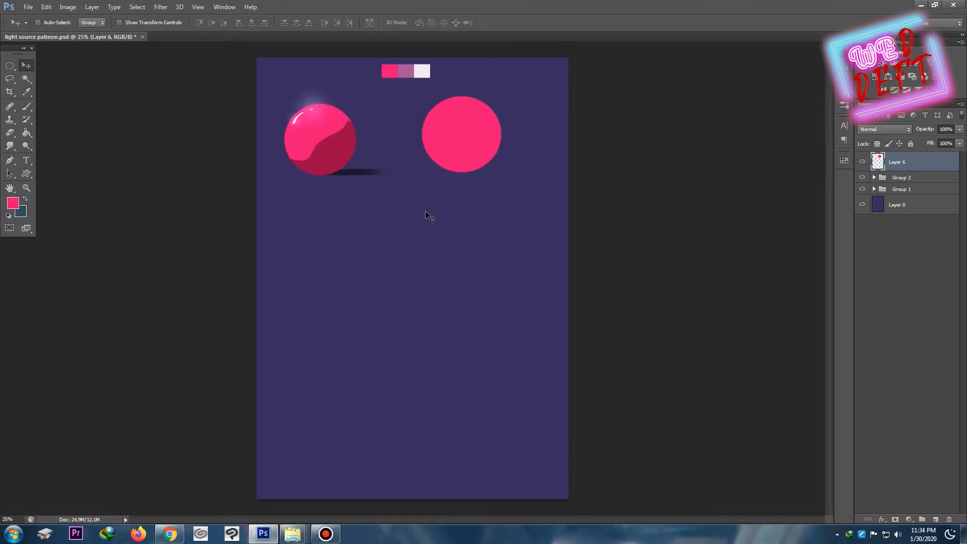
key("ctrl+plus")
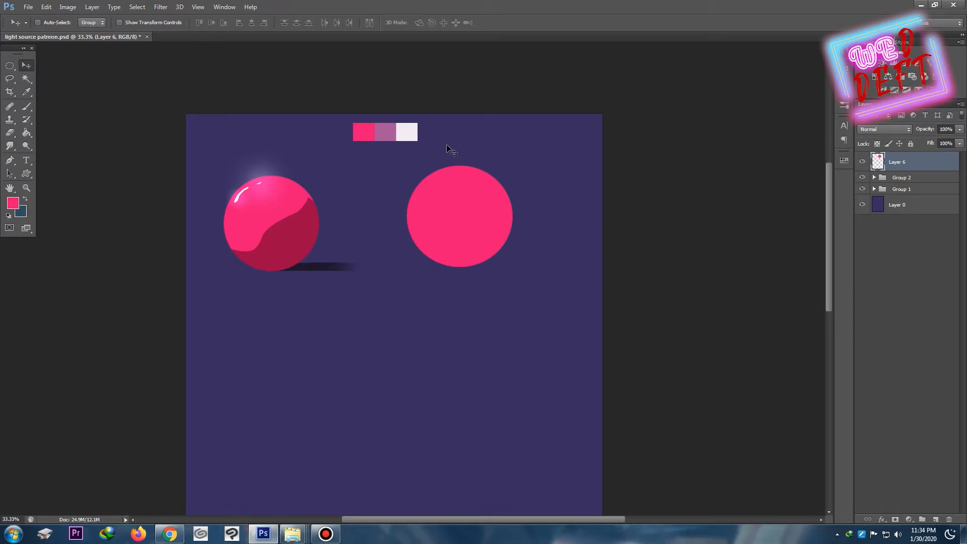
key("ctrl+j")
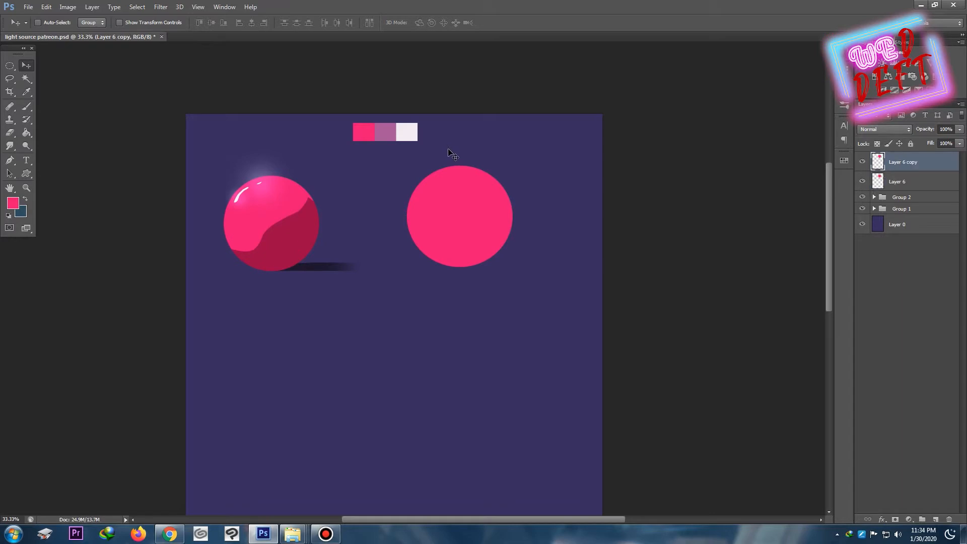
key("i")
left_click(387, 129)
key("g")
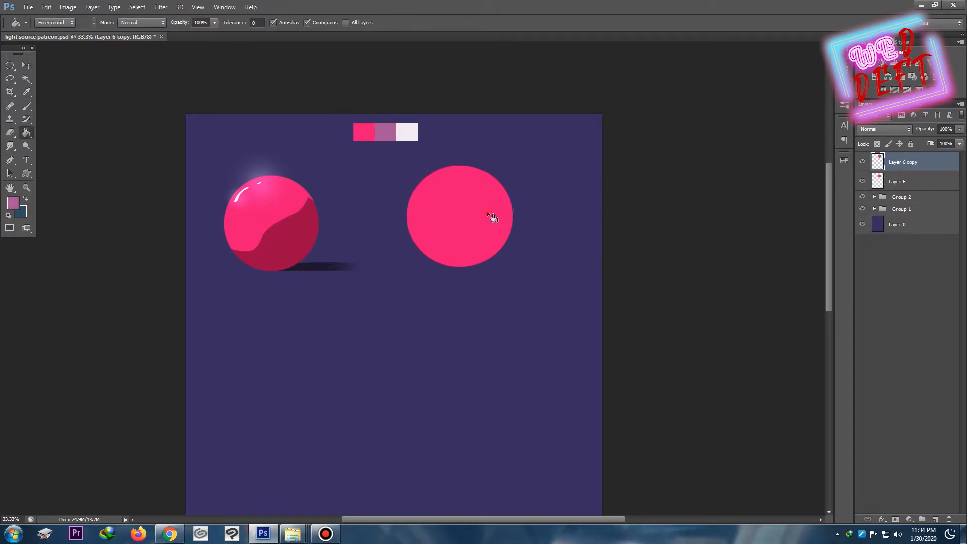
left_click(493, 217)
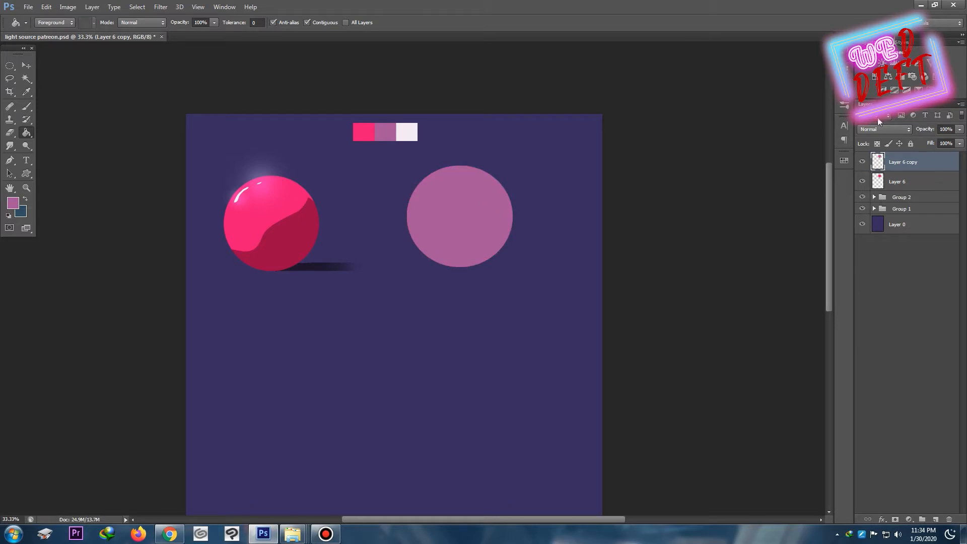
left_click(884, 129)
left_click(878, 166)
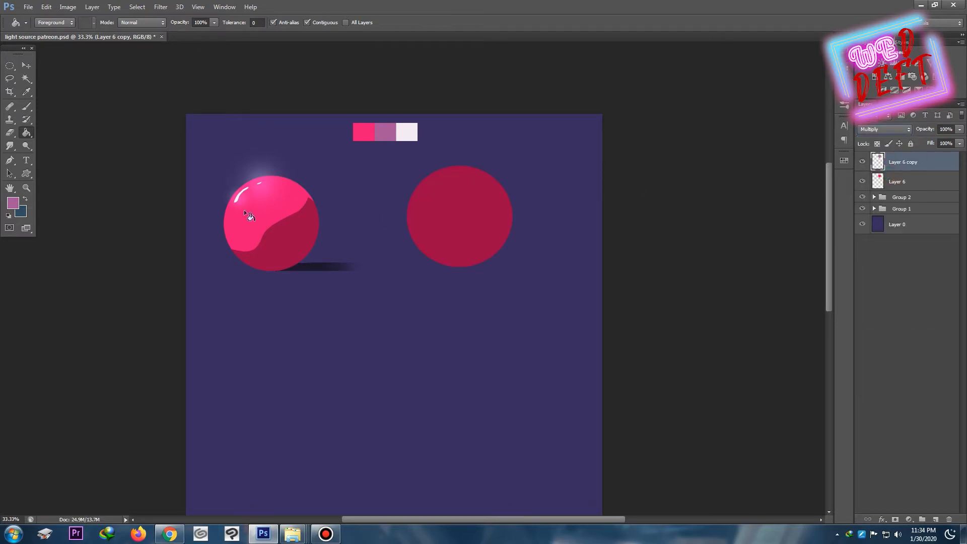
Step: Lasso the upper part of the Multiply circle and delete it, leaving a shadow across the ball's lower part
left_click(9, 78)
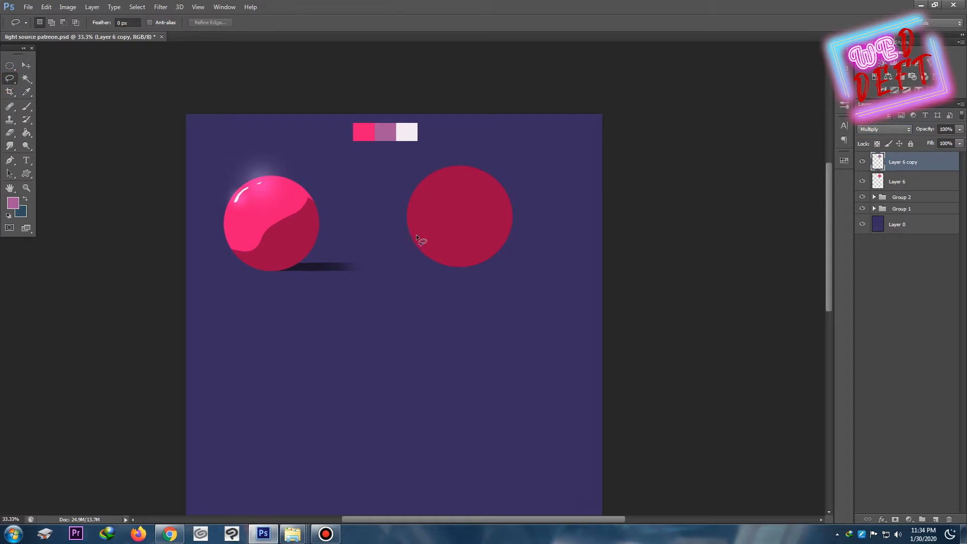
left_click_drag(415, 237, 441, 234)
mouse_move(505, 223)
left_mouse_down()
mouse_move(494, 168)
mouse_move(443, 163)
left_mouse_up()
mouse_move(407, 232)
left_mouse_down()
mouse_move(422, 251)
mouse_move(410, 228)
left_mouse_up()
key("Delete")
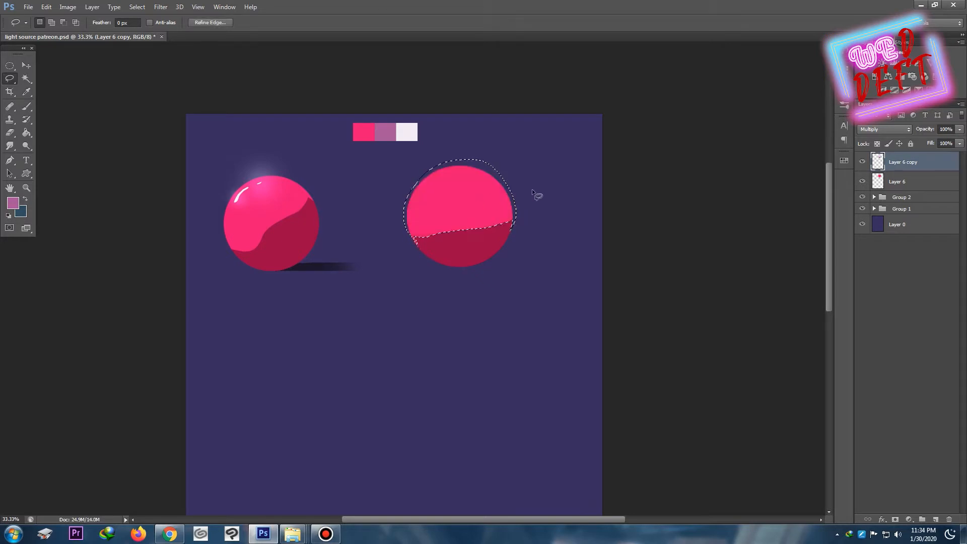
Step: Reshape the shadow's upper edge on the new ball into a smoother wave and clear the selection
left_click(536, 189)
left_click_drag(489, 234, 415, 241)
key("b")
key("ctrl+d")
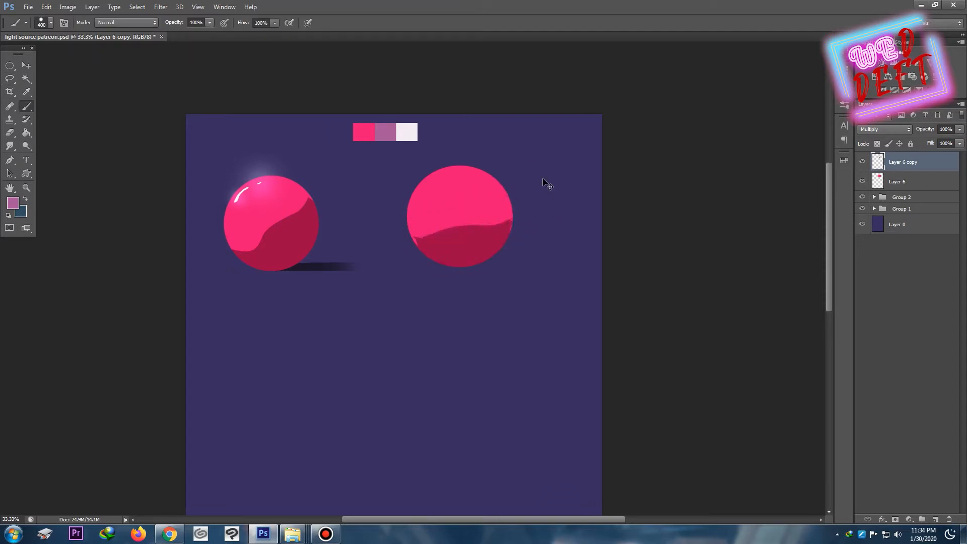
Step: Pick the near-white swatch above the balls as the foreground colour
key("ctrl+minus")
key("ctrl+minus")
key("ctrl+plus")
key("ctrl+plus")
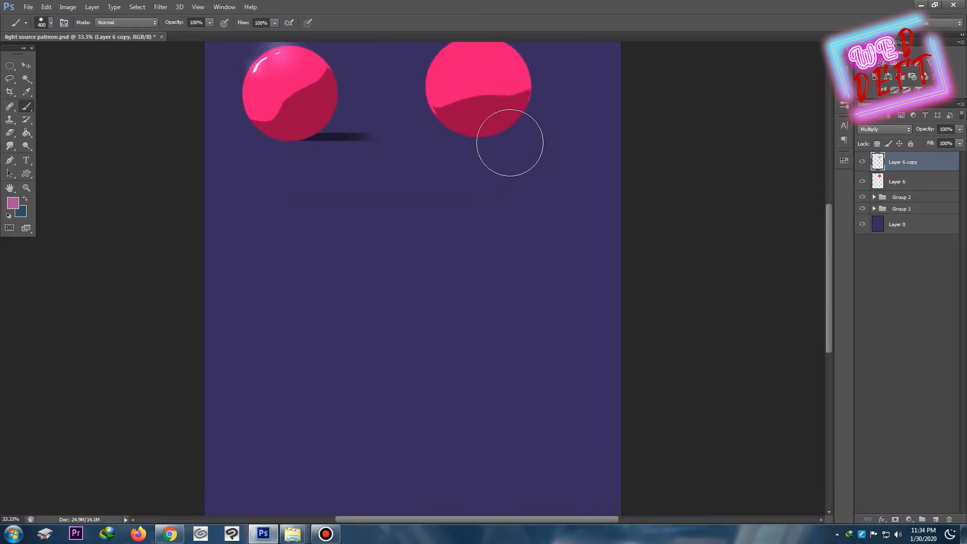
mouse_move(516, 132)
left_mouse_down()
mouse_move(488, 300)
mouse_move(497, 318)
left_mouse_up()
key("o")
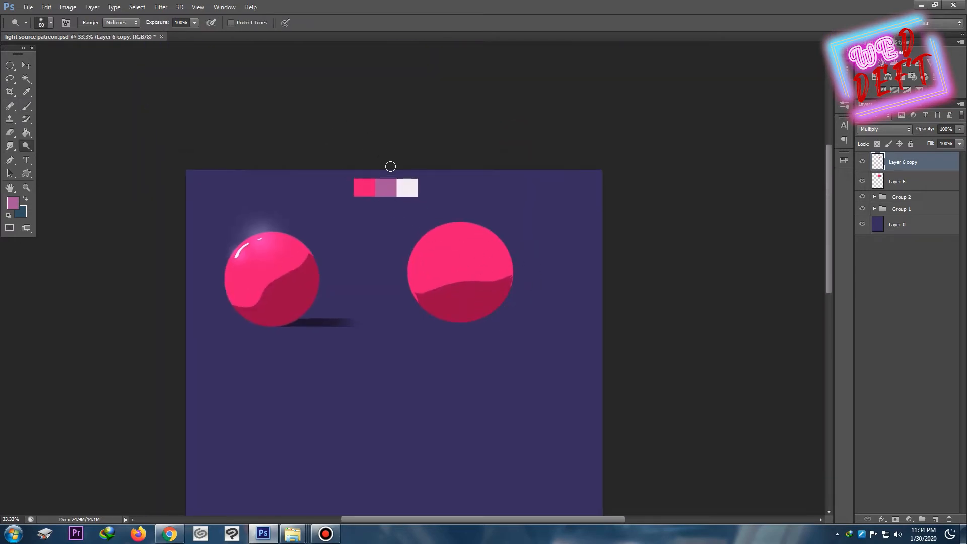
key("i")
left_click(406, 187)
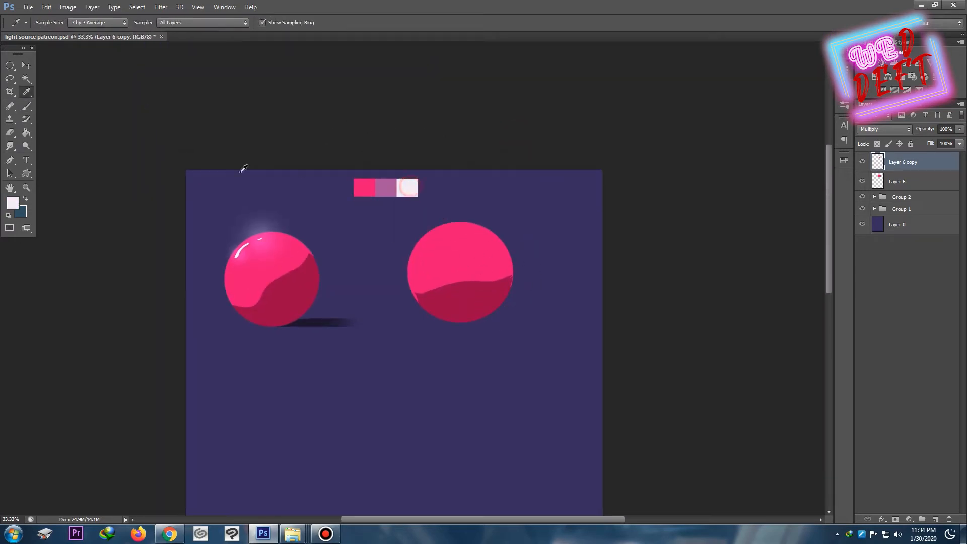
Step: Lasso three small curved highlight shapes along the upper edge of the new ball
left_click(10, 79)
key("ctrl+minus")
key("ctrl+plus")
left_click_drag(492, 92, 460, 250)
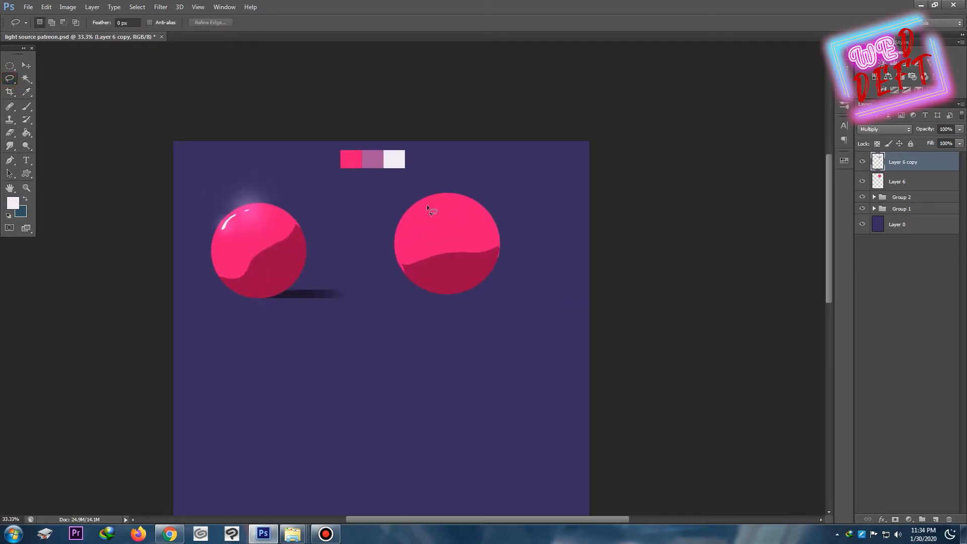
left_click_drag(434, 202, 436, 204)
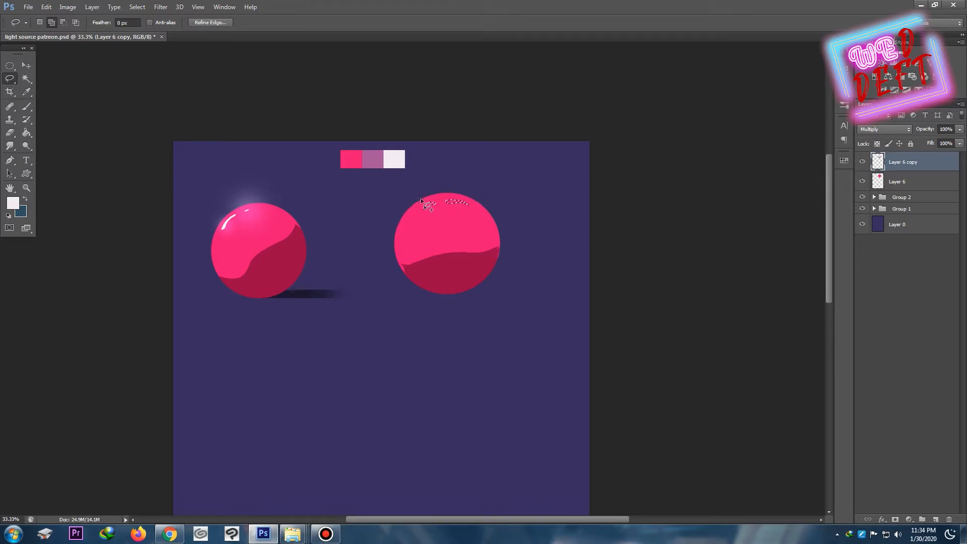
left_click_drag(424, 208, 445, 202)
Step: Fill the highlight selections with the near-white colour on a new layer and clear the selection
key("g")
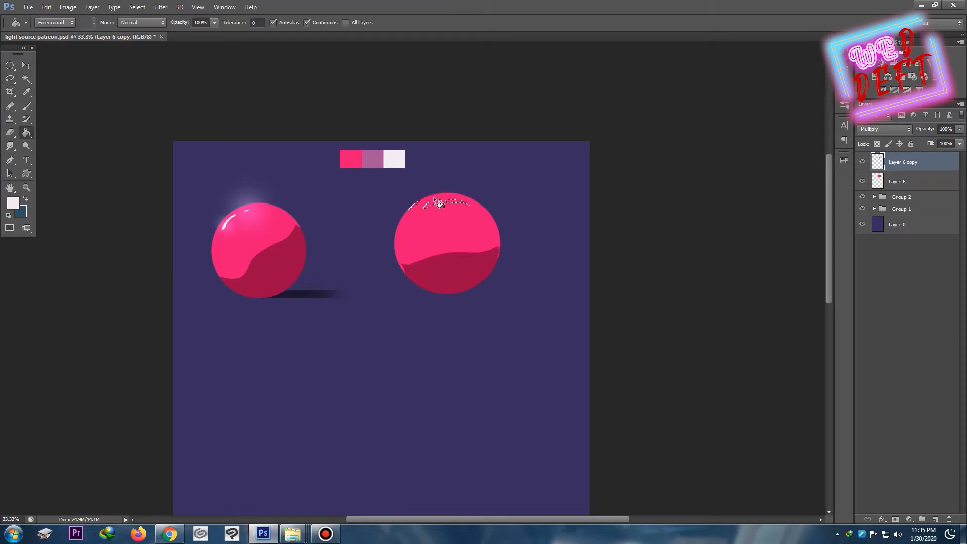
key("ctrl+shift+n")
key("Return")
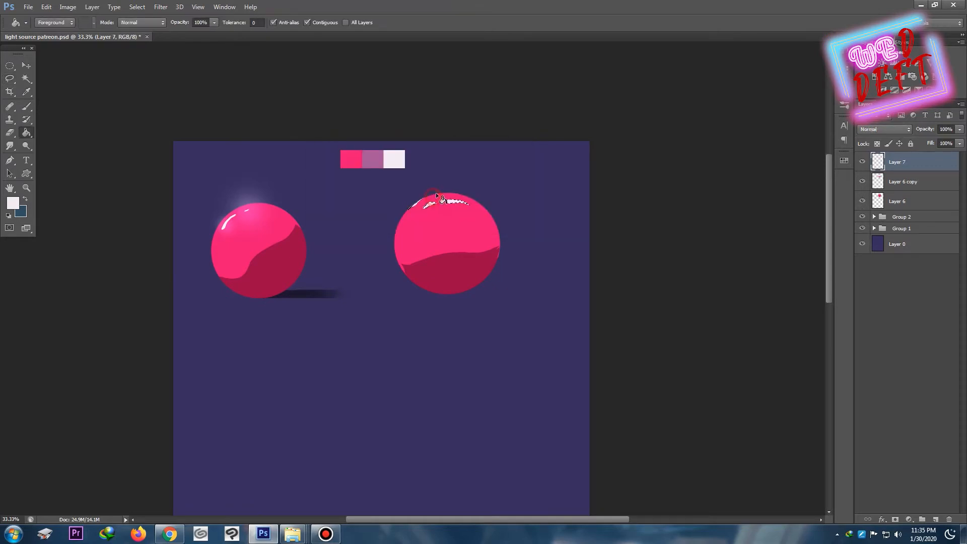
Step: Add another new layer for the glow and set the 400 px brush's hardness to 0%
left_click(27, 106)
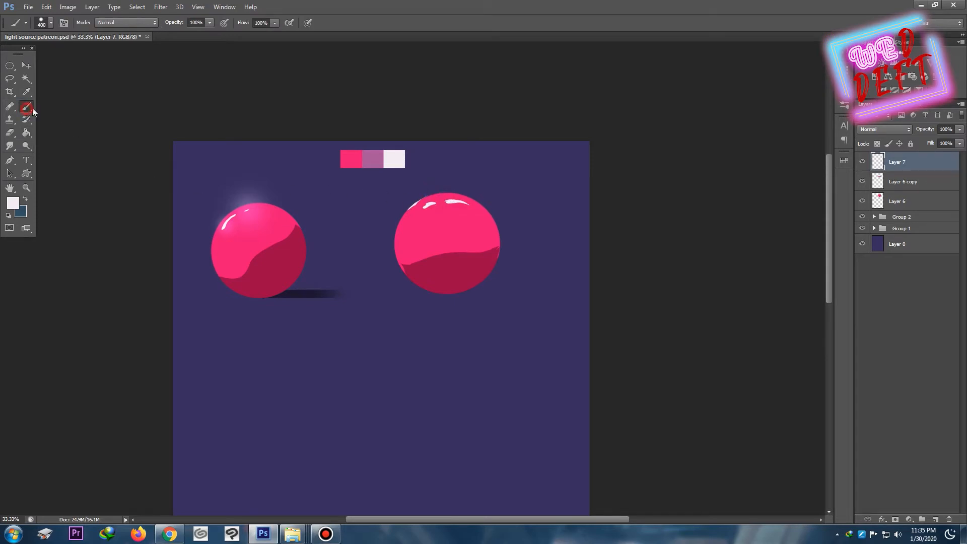
key("ctrl+shift+n")
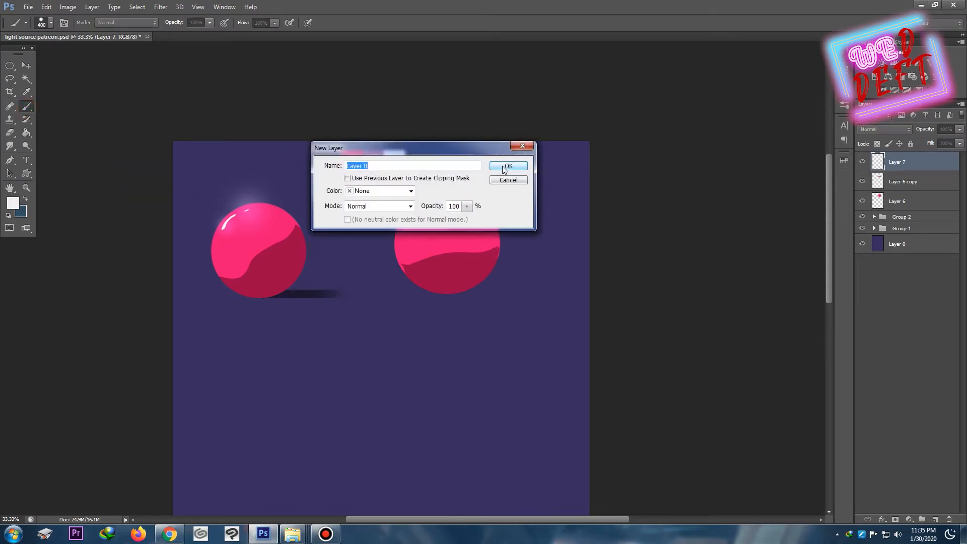
key("Return")
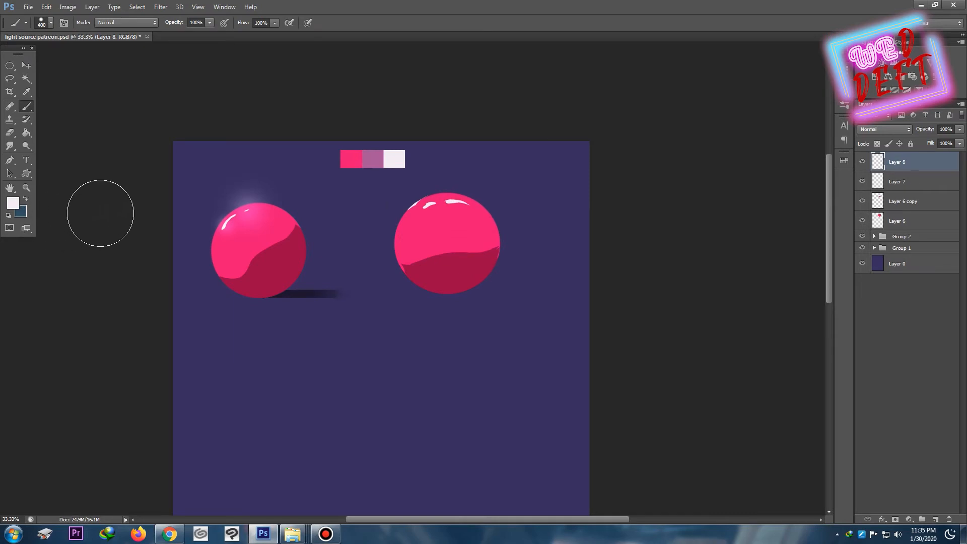
left_click(51, 22)
left_click(103, 79)
left_click_drag(105, 80, 14, 80)
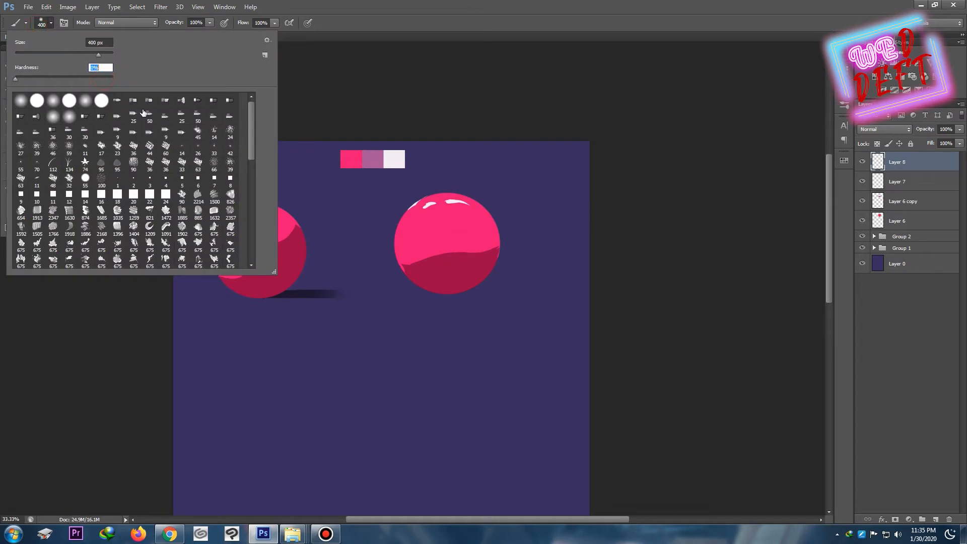
left_click(380, 177)
Step: Dab a soft white glow around the new ball's highlights and erase the excess along its upper edge
left_click(417, 207)
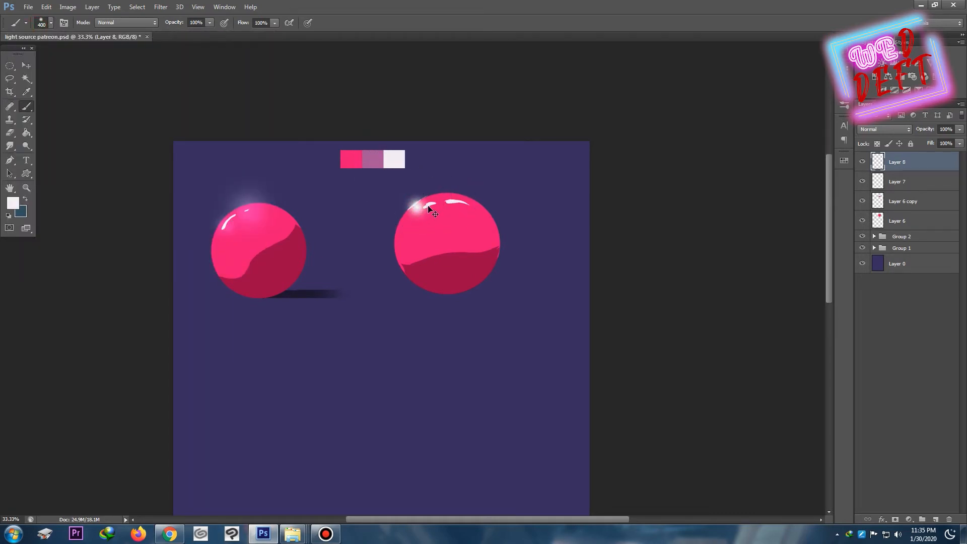
left_click(418, 206)
left_click(410, 204)
left_click(433, 205)
left_click_drag(433, 205, 473, 198)
key("e")
mouse_move(411, 192)
left_mouse_down()
mouse_move(444, 178)
mouse_move(461, 219)
mouse_move(425, 244)
mouse_move(410, 239)
mouse_move(471, 228)
mouse_move(480, 189)
left_mouse_up()
Step: Paint a dense soft white glow over the highlights at the top of the new ball
key("b")
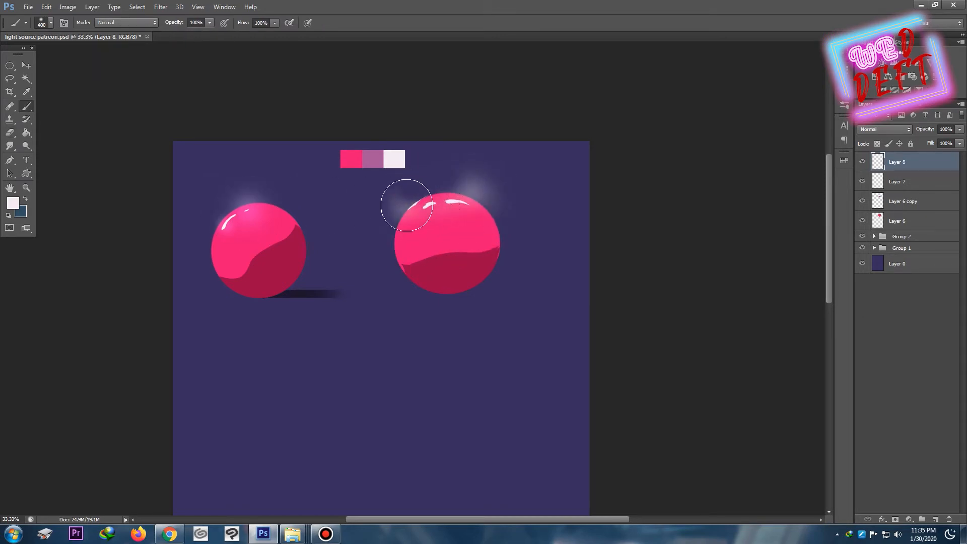
left_click(427, 205)
mouse_move(427, 205)
left_mouse_down()
mouse_move(462, 202)
mouse_move(411, 206)
left_mouse_up()
Step: Set the glow layer's blending mode to Lighter Color
left_click(868, 129)
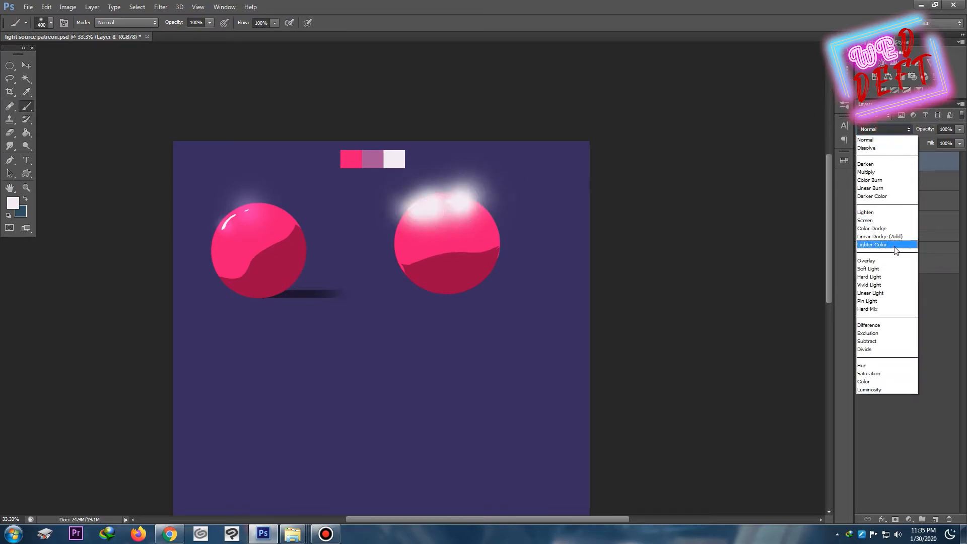
left_click(871, 259)
key("ctrl+z")
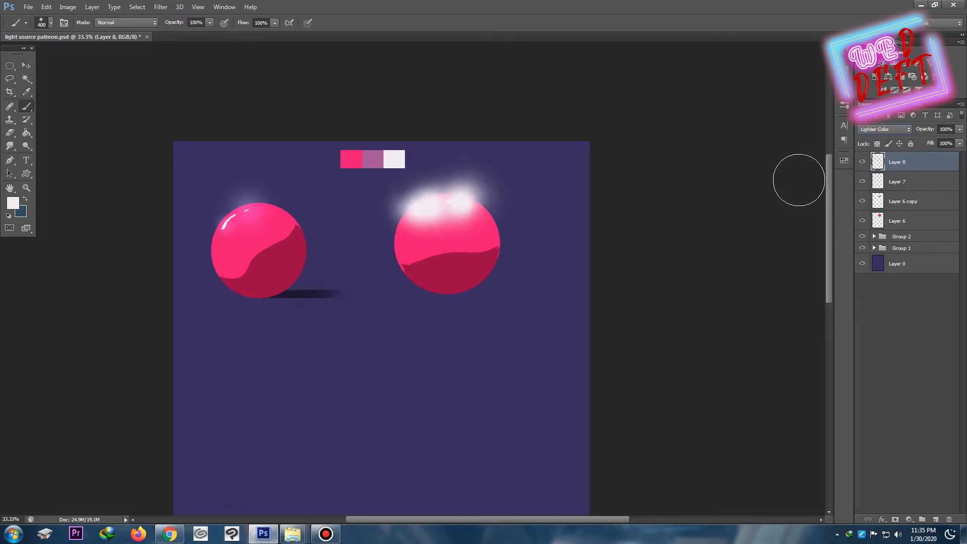
Step: Change the glow layer's blending mode to Overlay and lower its opacity to 51%
key("ctrl+z")
left_click_drag(925, 129, 902, 132)
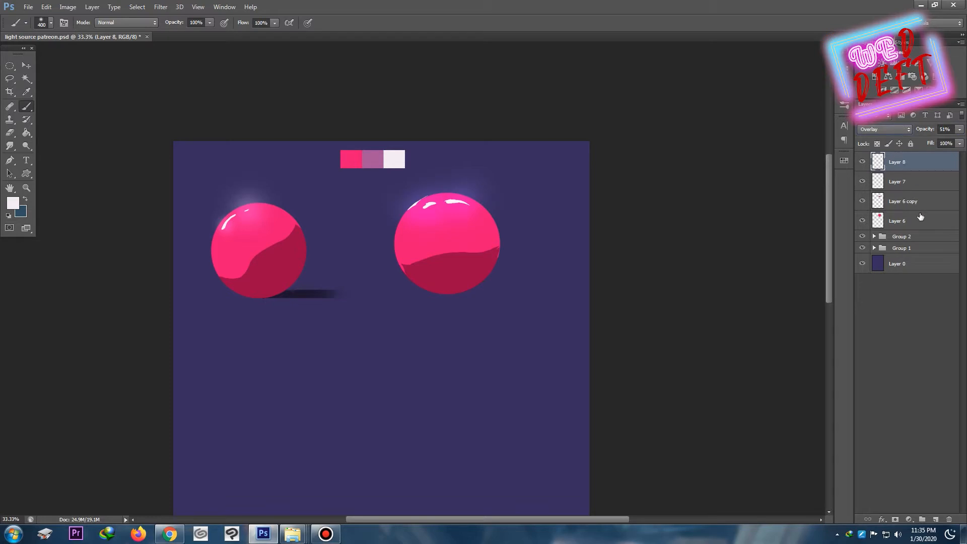
Step: Erase the existing white highlights from the second ball on Layer 7
left_click(900, 181)
mouse_move(425, 230)
left_mouse_down()
mouse_move(457, 217)
mouse_move(418, 222)
left_mouse_up()
key("ctrl+z")
key("e")
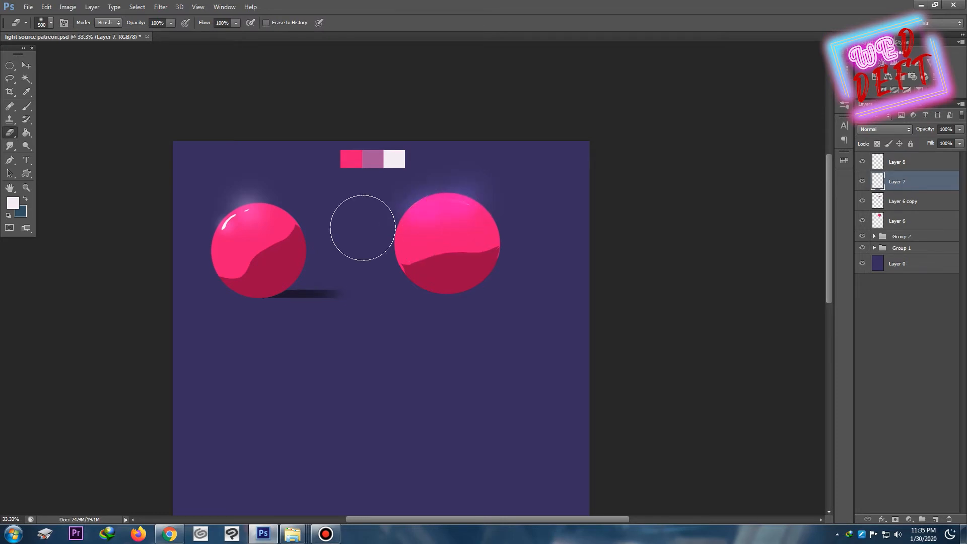
Step: Lasso new thin highlight shapes near the top of the second ball, paint them white and deselect
left_click(9, 78)
key("ctrl+plus")
left_click_drag(486, 136, 481, 158)
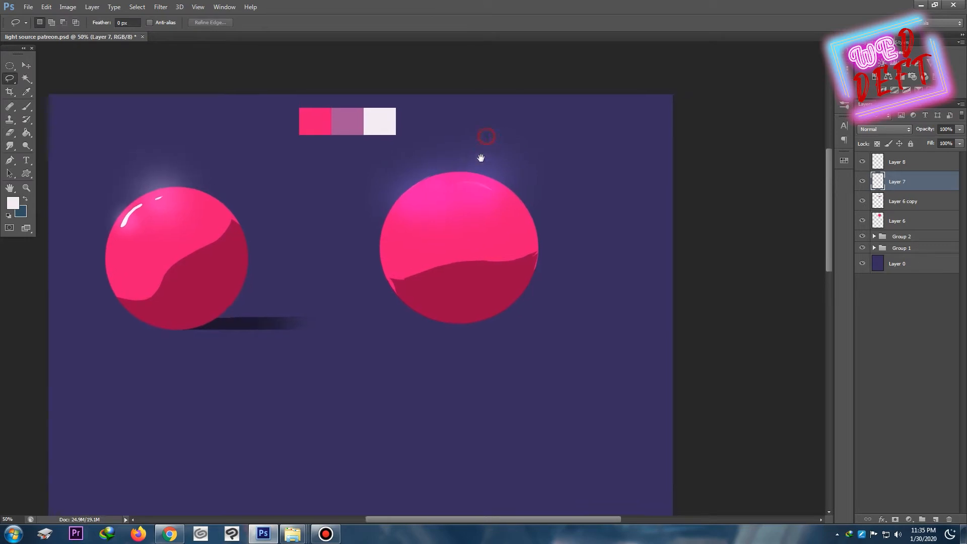
left_click_drag(425, 186, 424, 187)
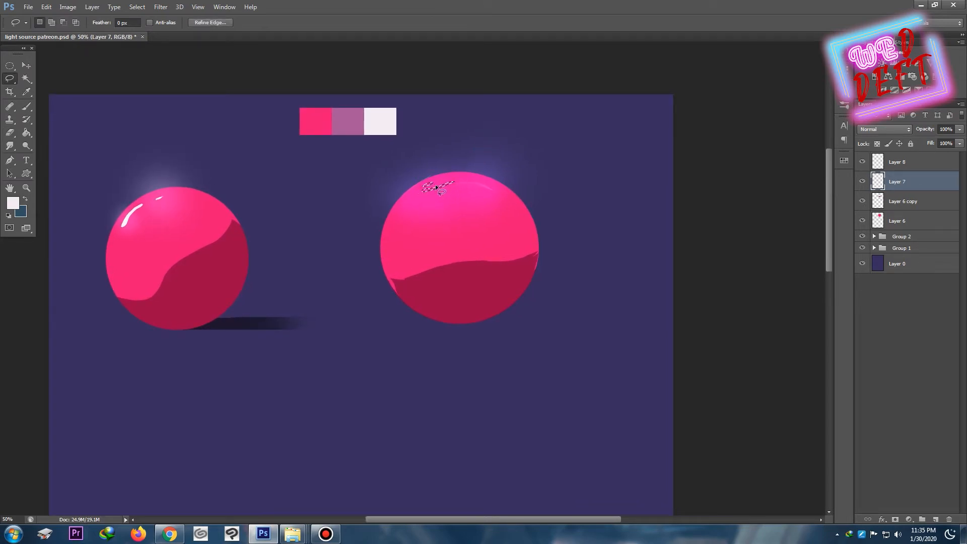
key("b")
left_click_drag(418, 185, 467, 177)
key("ctrl+d")
key("ctrl+minus")
key("ctrl+minus")
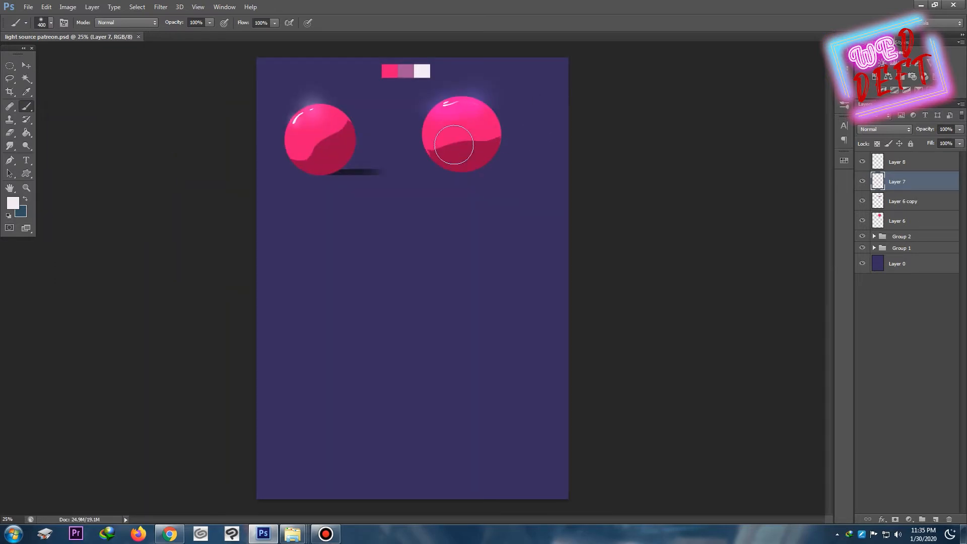
left_click(9, 79)
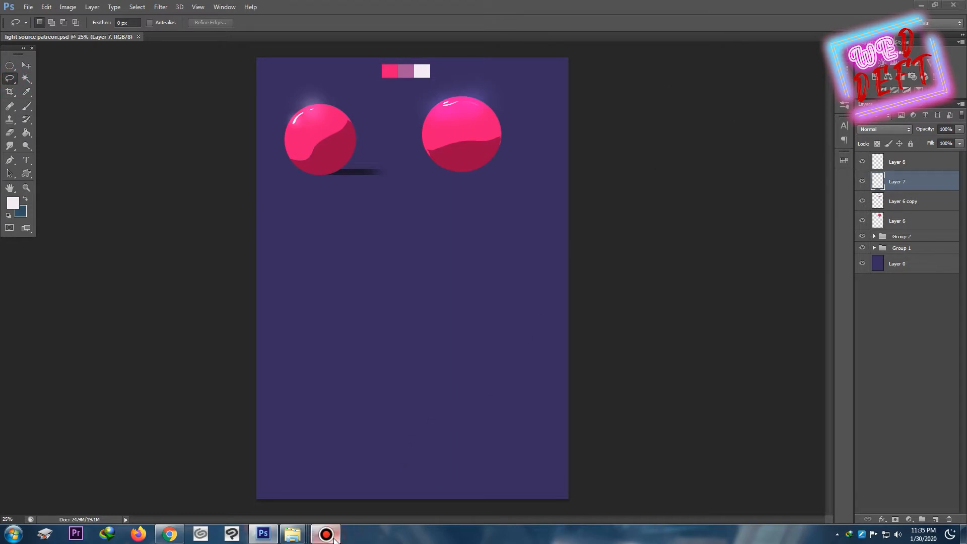
left_click(325, 533)
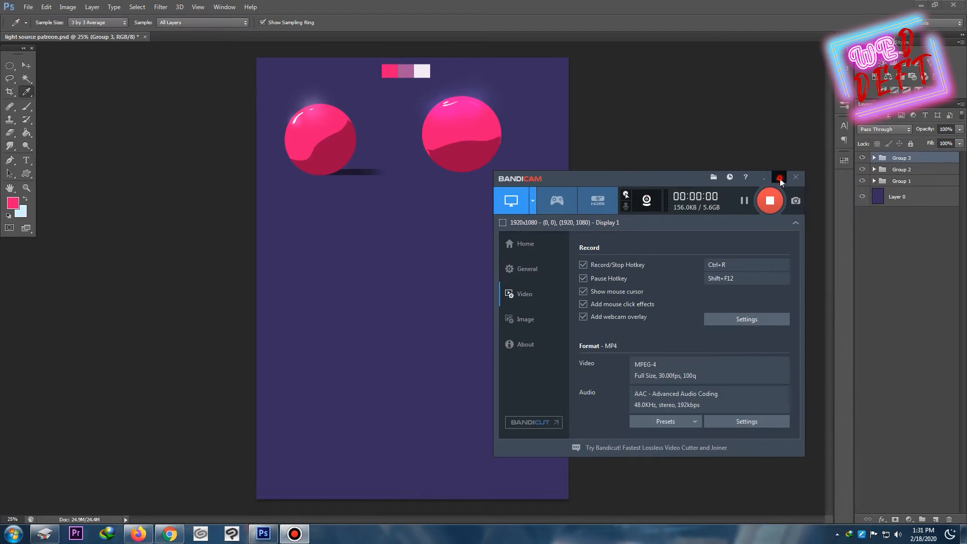
left_click(786, 167)
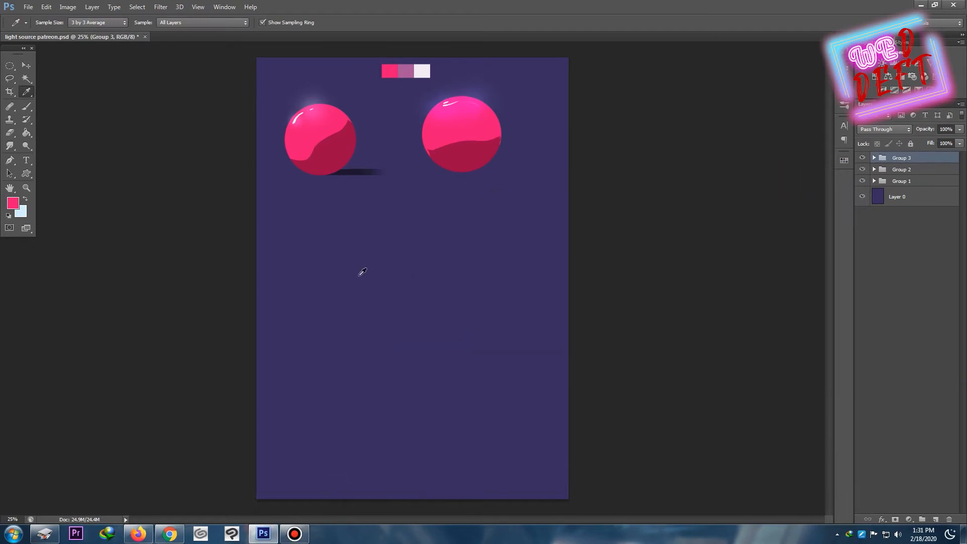
Step: Draw a circular selection below the two balls on a new layer, fill it with pink and deselect
left_click(10, 66)
key("ctrl+shift+n")
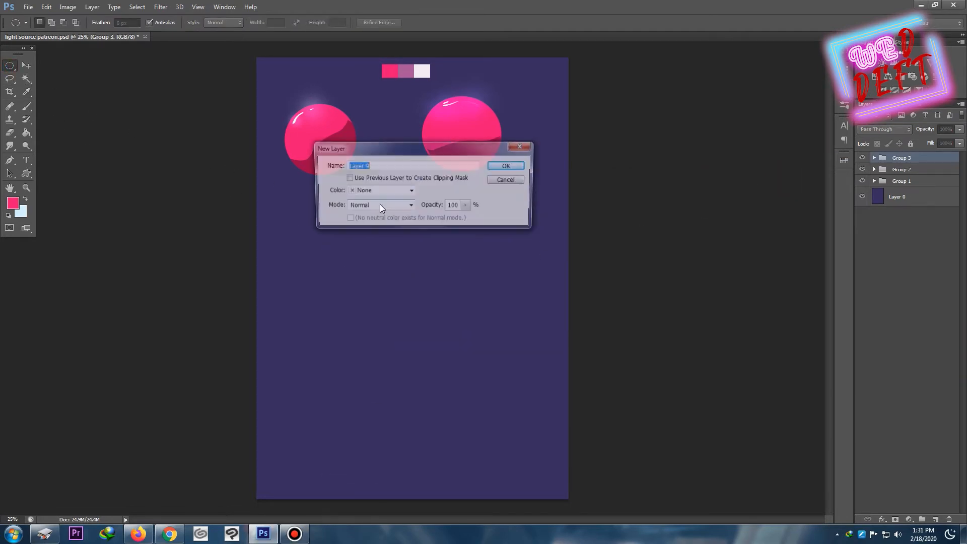
key("Return")
left_click_drag(310, 234, 391, 311)
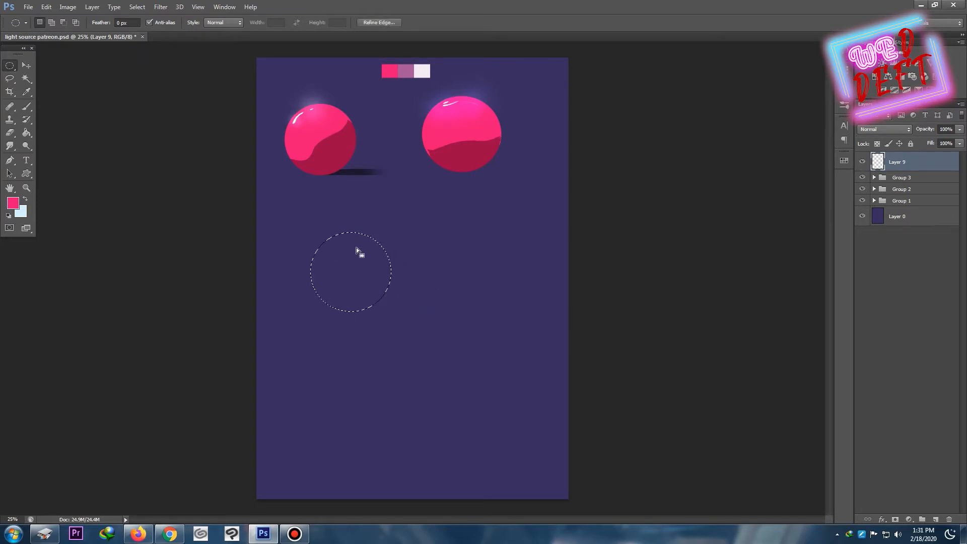
key("g")
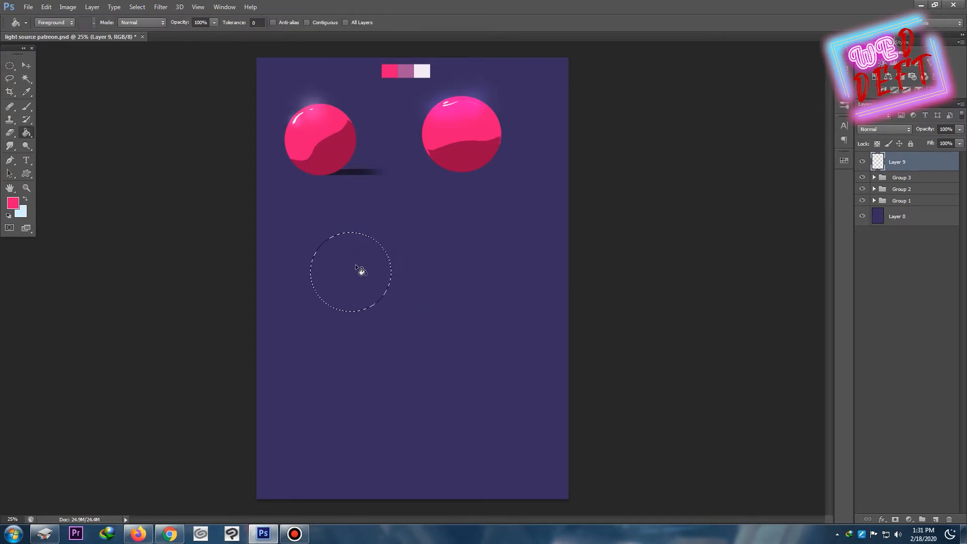
left_click(357, 268)
key("ctrl+d")
Step: Fill the third ball's outline with the sampled mauve swatch colour on a new layer and set that layer to Multiply
key("i")
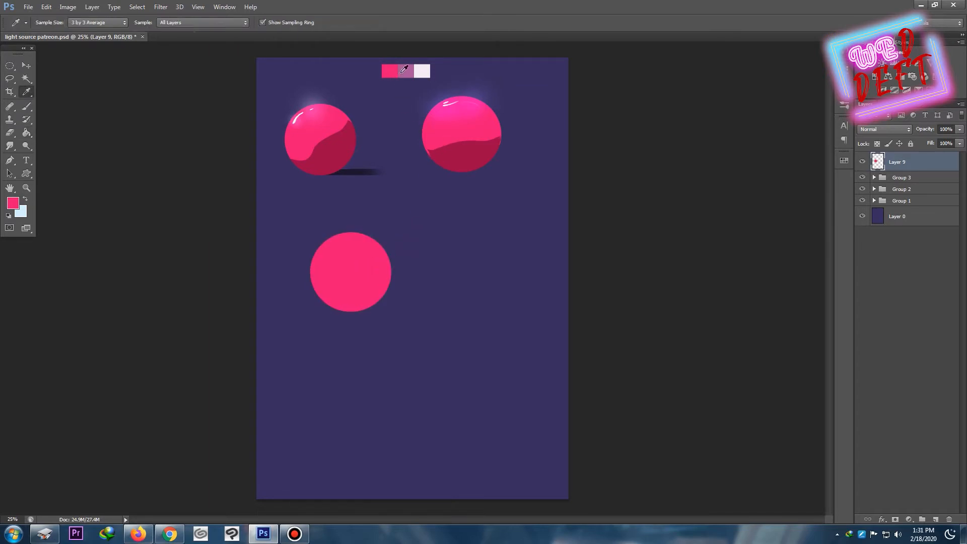
left_click(405, 71)
key("ctrl+shift+n")
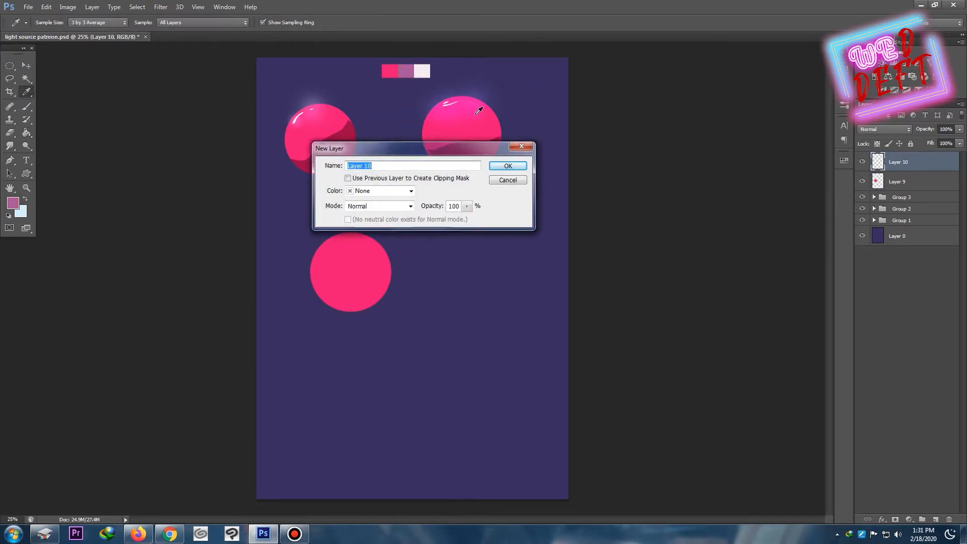
key("Return")
left_click(878, 182, "ctrl")
key("g")
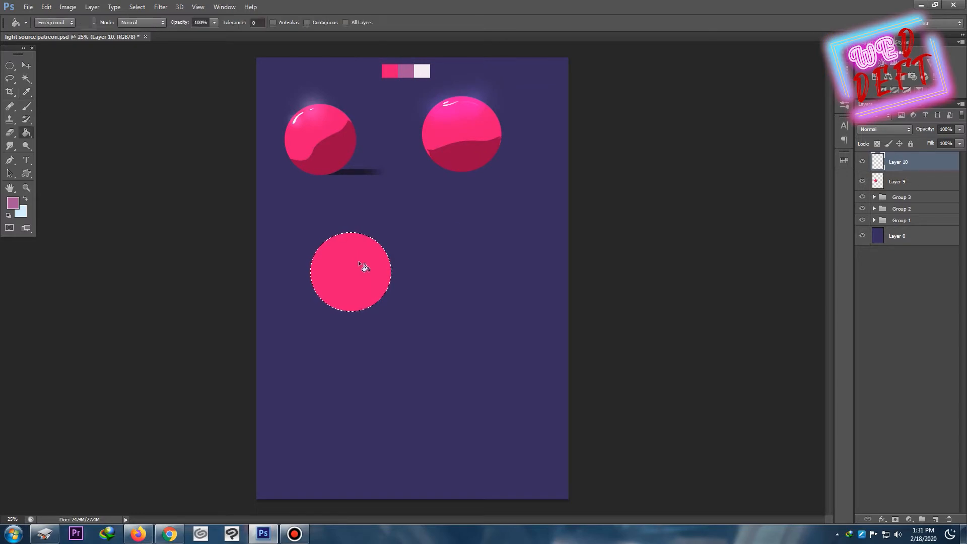
left_click(358, 261)
key("ctrl+d")
left_click(884, 129)
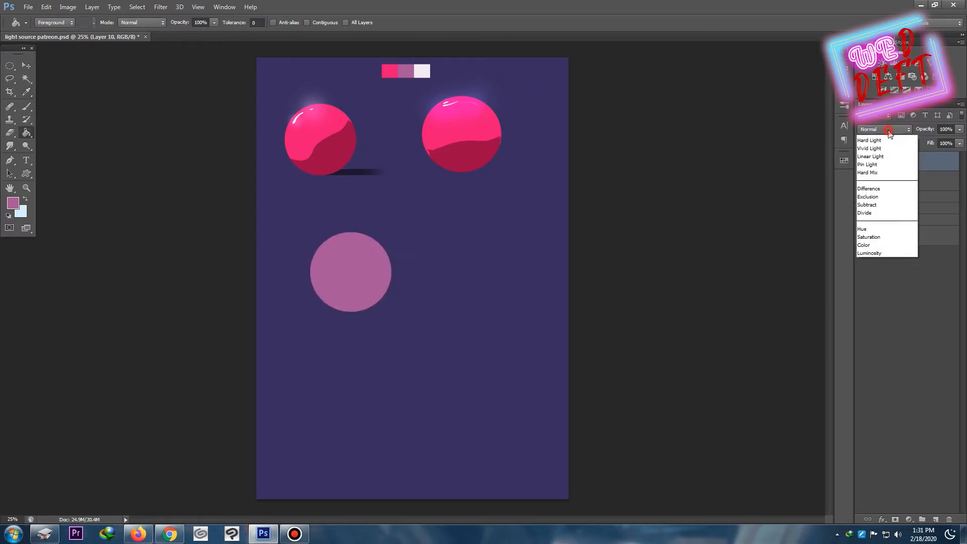
left_click(899, 152)
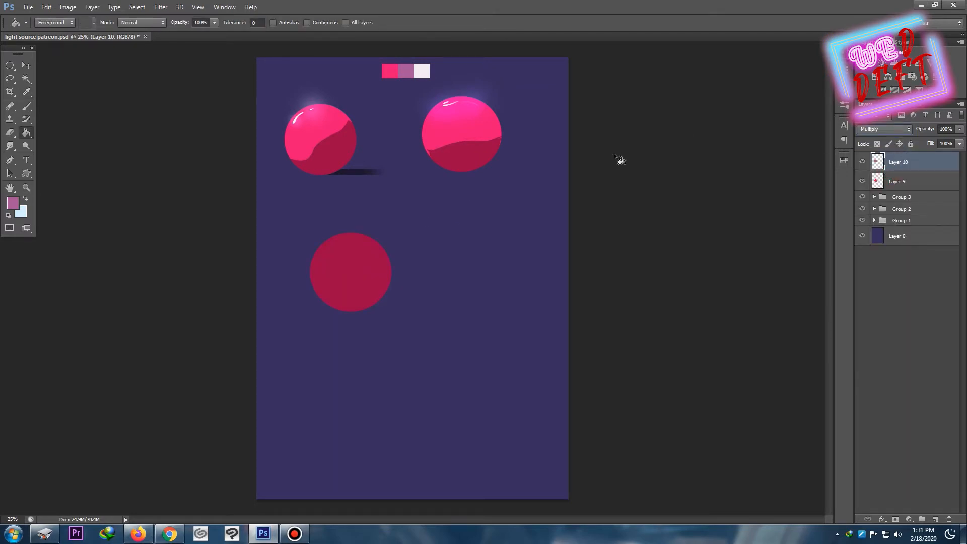
Step: Lasso the lit area of the third ball and delete it from the shadow layer, leaving a crescent shadow along the right edge
key("ctrl+plus")
left_click_drag(453, 175, 485, 206)
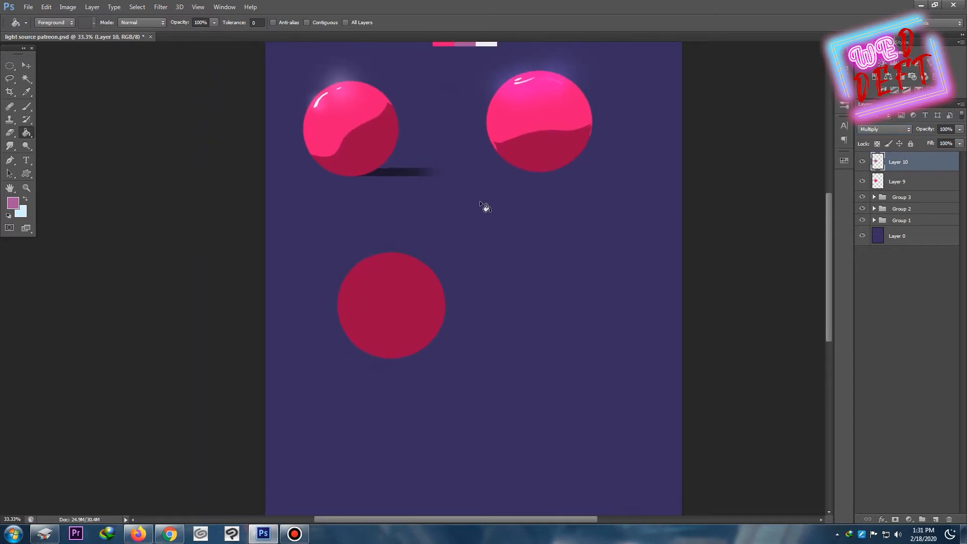
key("l")
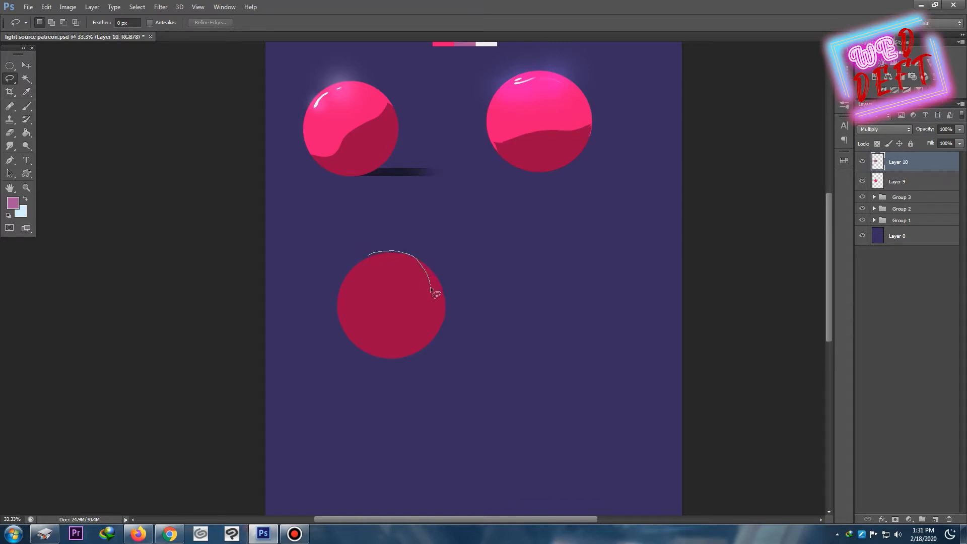
left_click_drag(430, 289, 428, 310)
mouse_move(391, 357)
left_mouse_down()
mouse_move(347, 350)
mouse_move(327, 320)
mouse_move(324, 285)
mouse_move(370, 244)
left_mouse_up()
key("Delete")
left_click(406, 232)
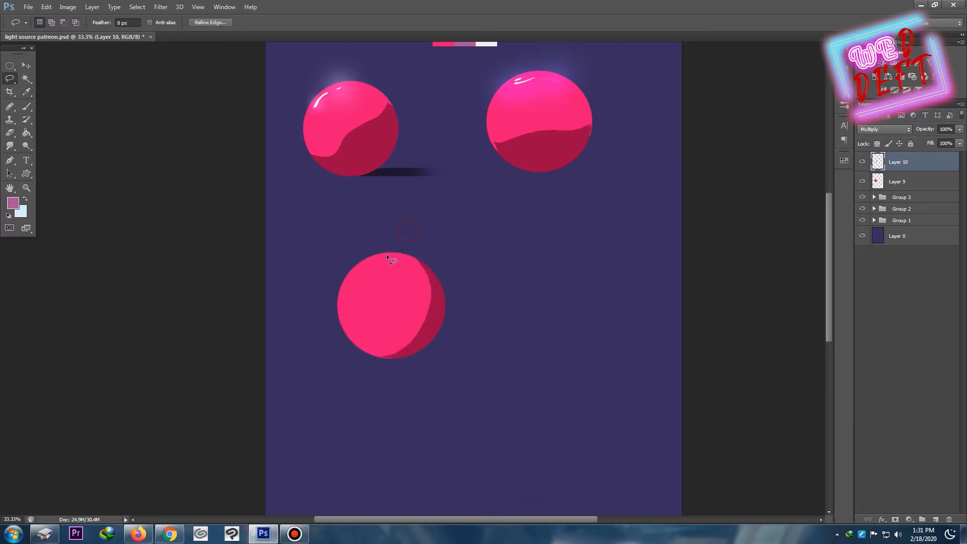
left_click(428, 266)
left_click(425, 251)
Step: Switch to the Brush tool and reduce its size to 80 px
key("ctrl+minus")
key("ctrl+minus")
key("ctrl+plus")
key("ctrl+plus")
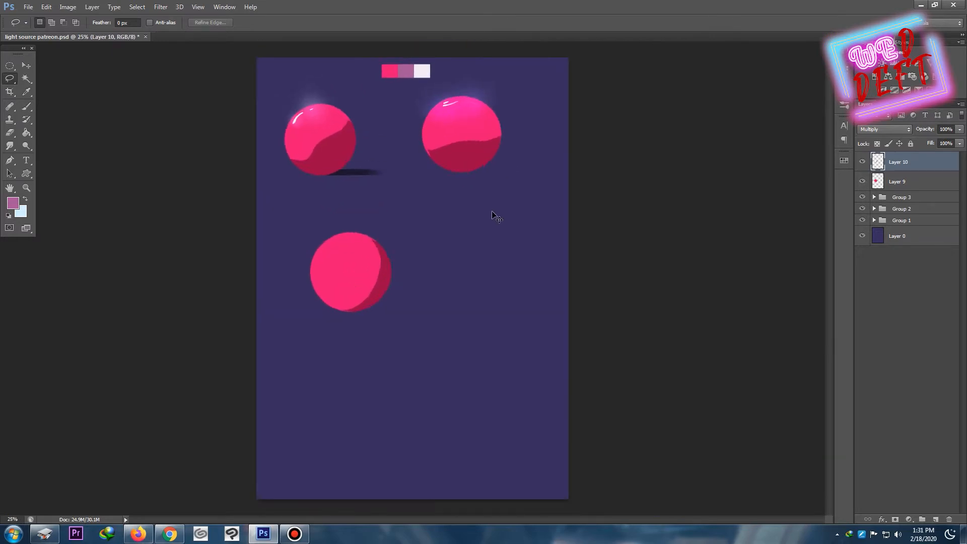
key("bracketleft")
key("bracketleft")
key("bracketleft")
key("bracketleft")
key("bracketleft")
key("bracketleft")
key("bracketleft")
key("bracketleft")
key("bracketleft")
key("bracketleft")
key("bracketleft")
key("bracketleft")
key("bracketleft")
key("bracketleft")
key("bracketleft")
key("bracketleft")
key("bracketleft")
key("bracketleft")
key("bracketleft")
key("bracketleft")
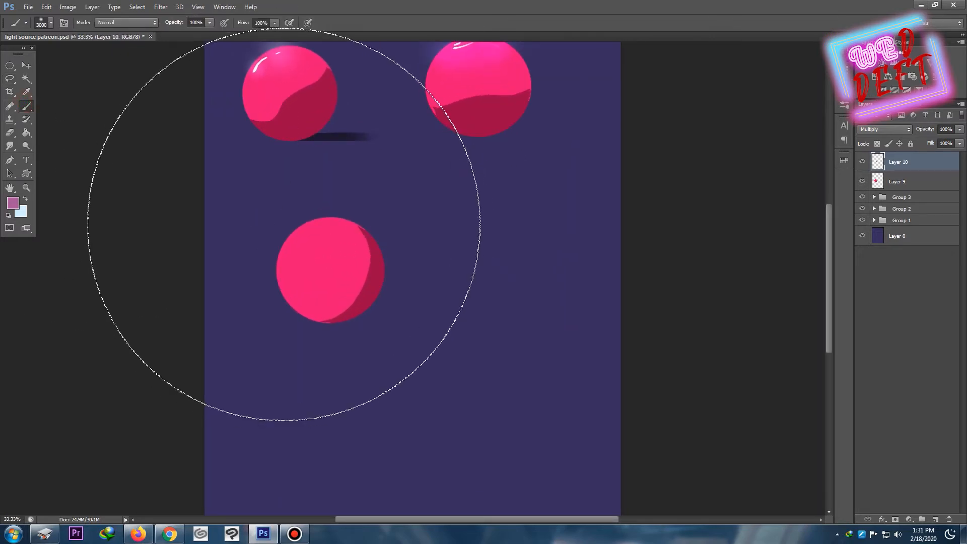
key("ctrl+minus")
key("ctrl+plus")
key("ctrl+plus")
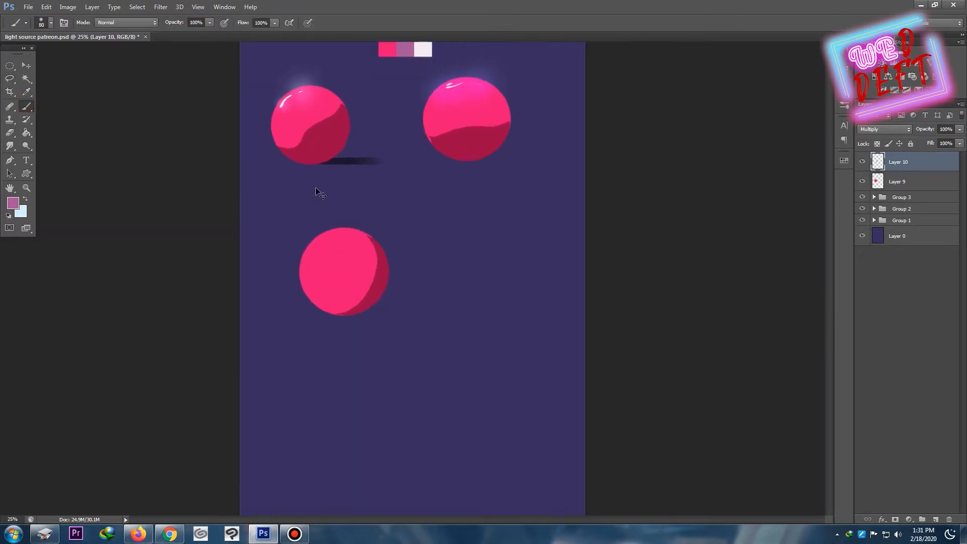
key("ctrl+minus")
key("ctrl+minus")
key("ctrl+plus")
mouse_move(424, 177)
left_mouse_down()
mouse_move(459, 178)
mouse_move(514, 247)
left_mouse_up()
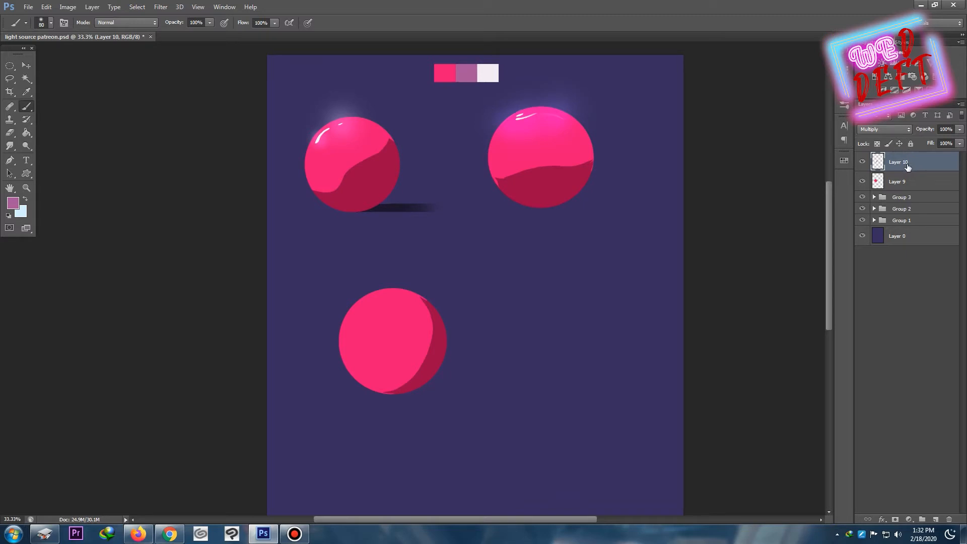
Step: Add a new layer above the shadow and sample the near-white swatch as the highlight colour
key("ctrl+shift+n")
key("Return")
left_click(9, 79)
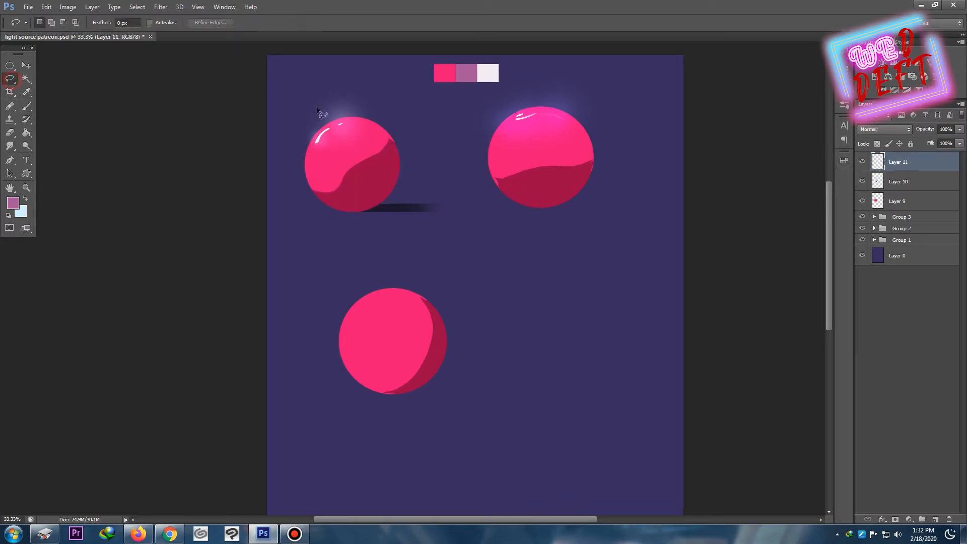
key("i")
left_click(487, 74)
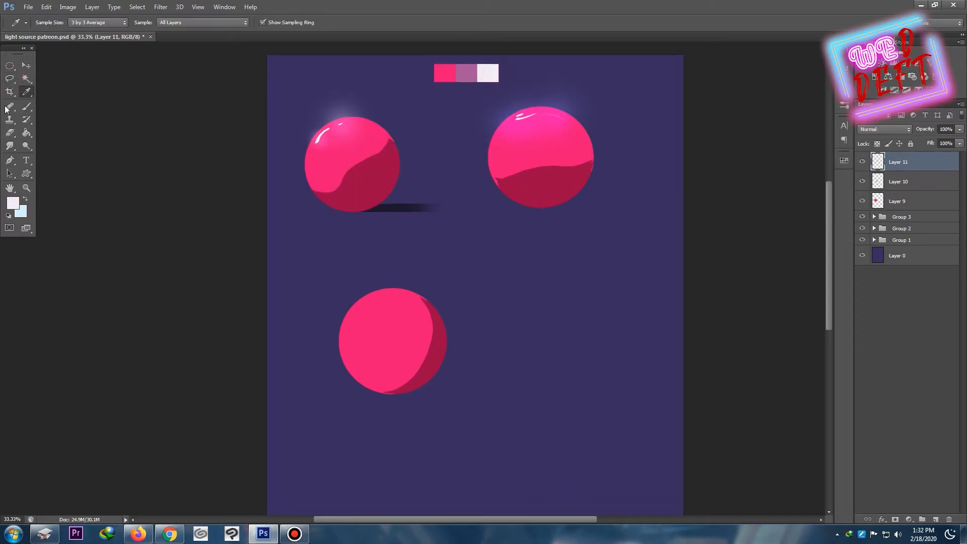
left_click(10, 78)
Step: Lasso thin curved highlight shapes near the left edge of the third ball and paint them white
key("ctrl+plus")
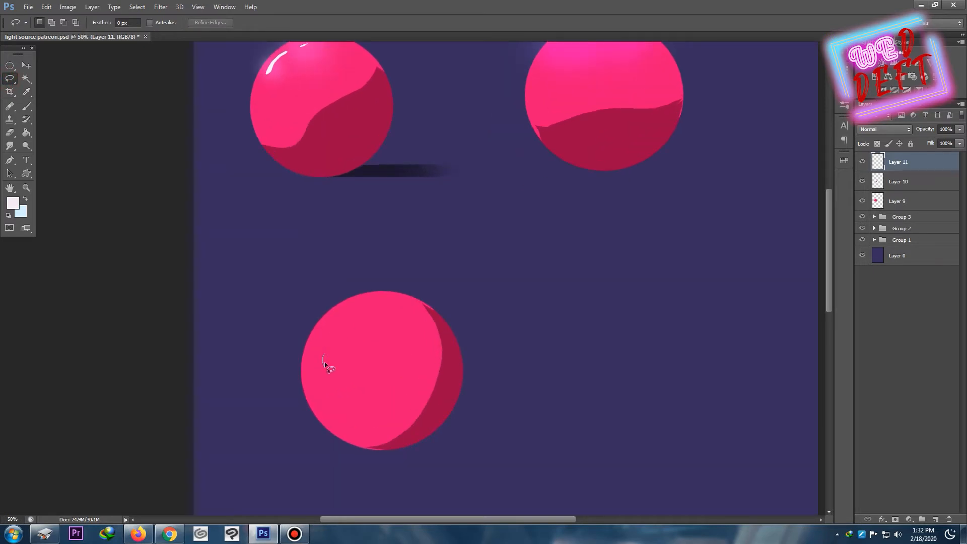
left_click_drag(325, 361, 325, 368)
left_click_drag(342, 319, 331, 337, "shift")
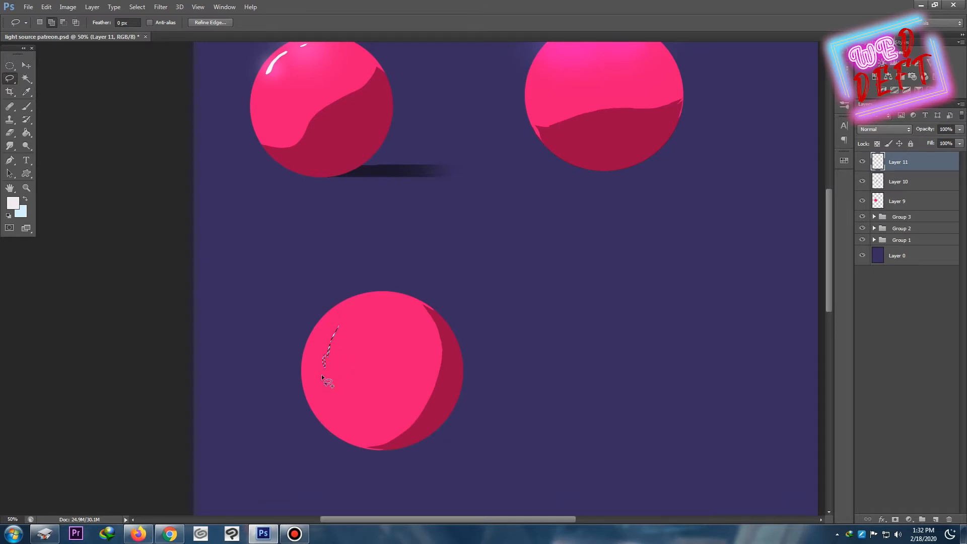
left_click_drag(326, 372, 335, 330, "shift")
key("b")
key("ctrl+minus")
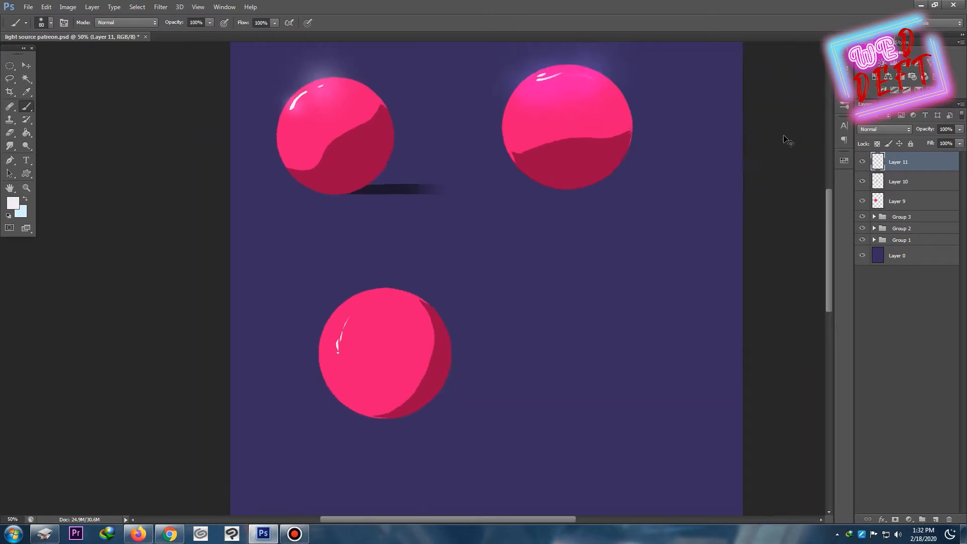
Step: Set the third ball's highlight layer to the Linear Dodge (Add) blending mode
left_click(896, 129)
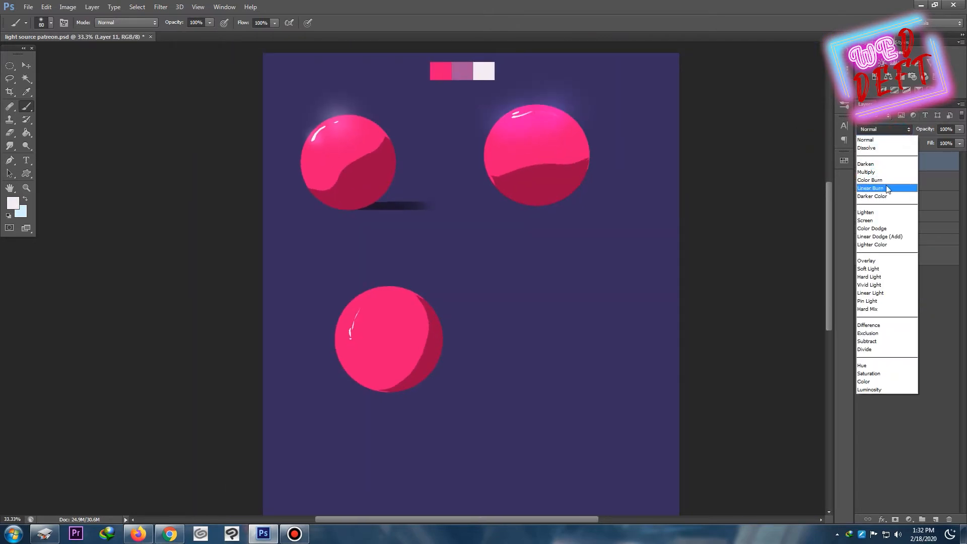
left_click(881, 245)
key("Up")
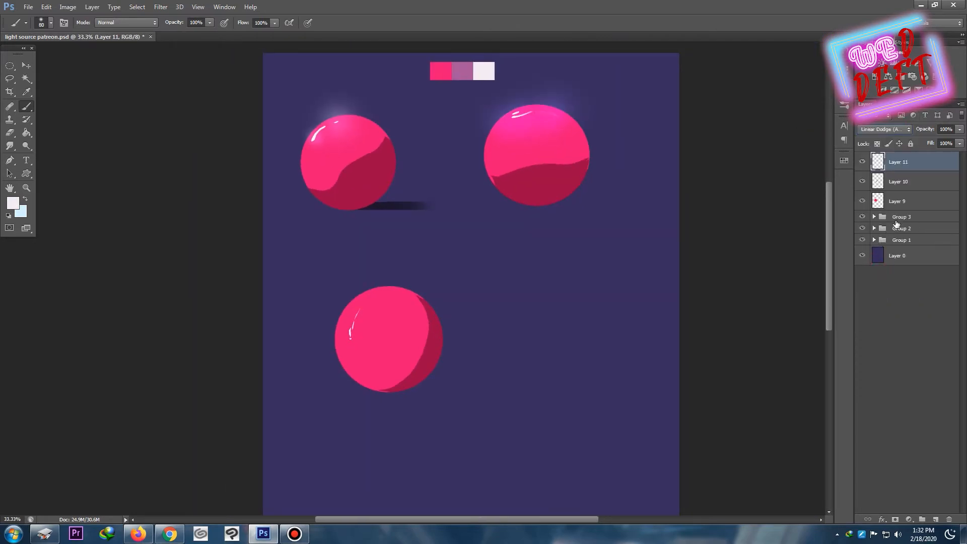
Step: Add a new layer directly beneath the third ball's highlight layer and lasso a crescent along the ball's upper-left edge
left_click_drag(237, 256, 180, 181)
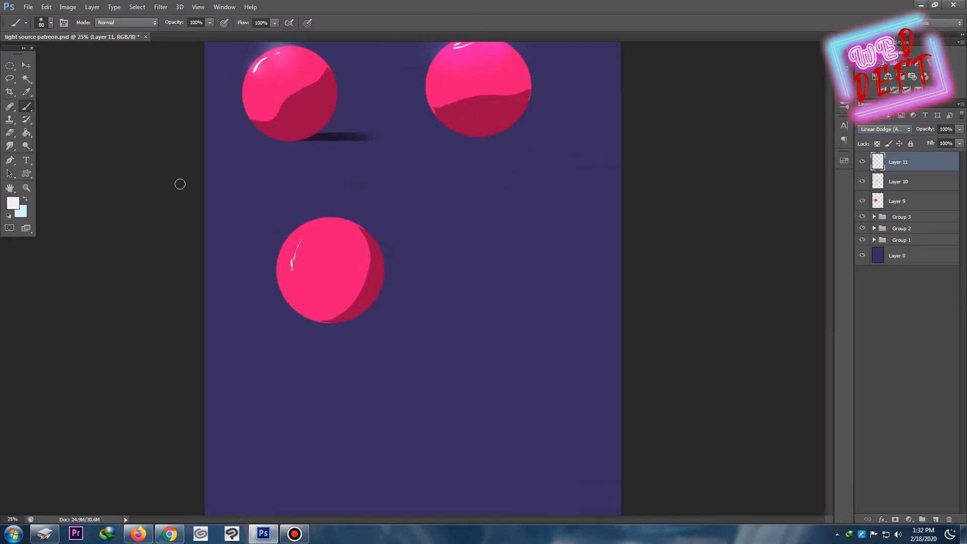
left_click(10, 79)
key("ctrl+plus")
left_click_drag(427, 194, 527, 270)
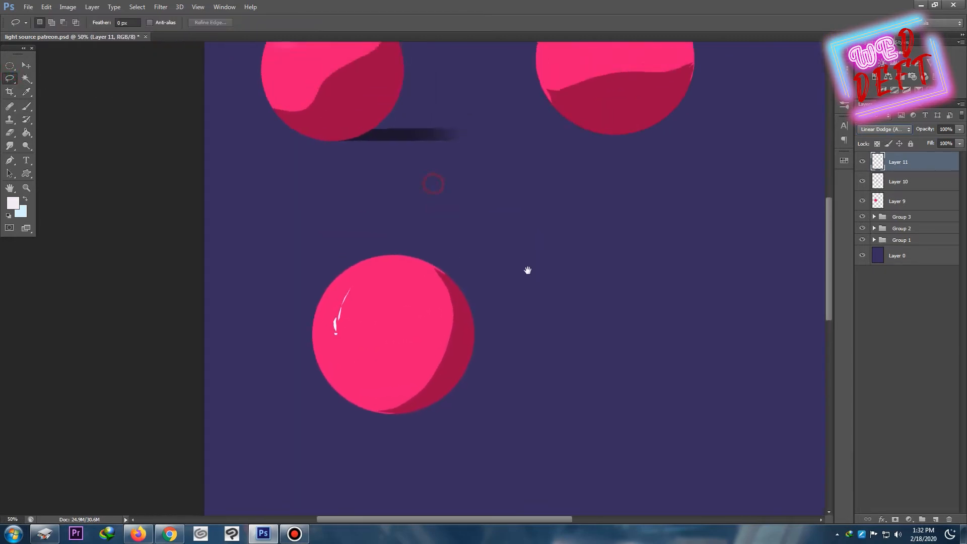
key("ctrl+minus")
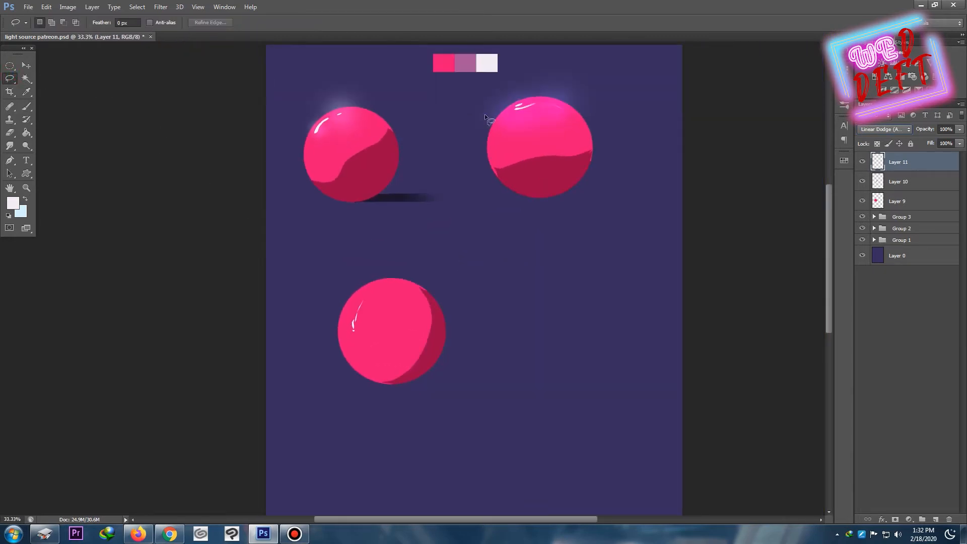
left_click(901, 183)
key("ctrl+shift+n")
key("Return")
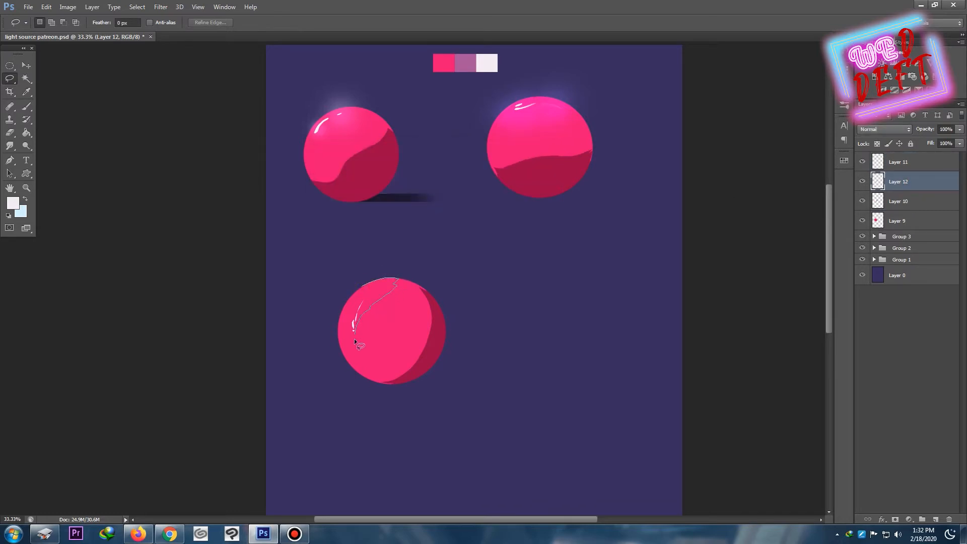
left_click_drag(338, 332, 371, 276)
Step: Fill the lassoed crescent with light pink (#f491be) using a 250 px soft brush and deselect
key("b")
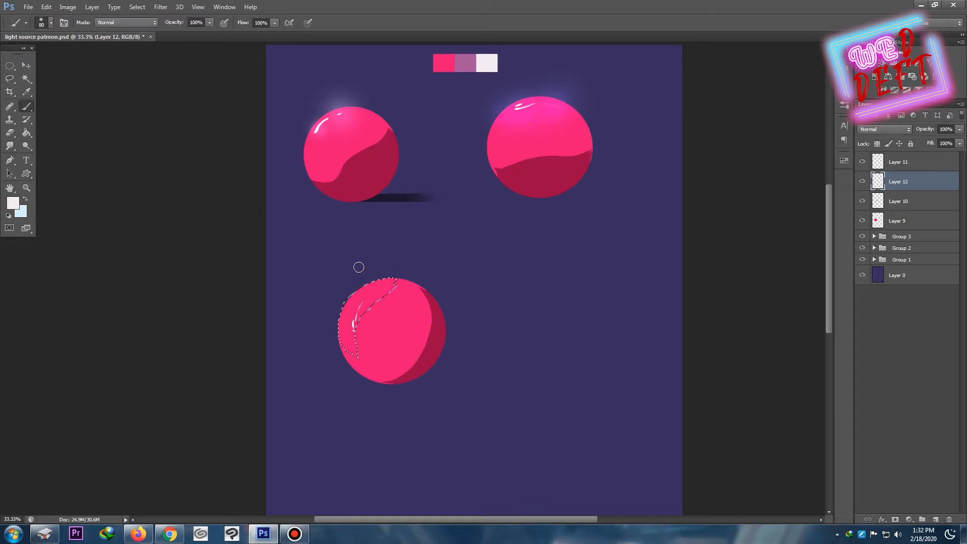
key("bracketright")
left_click(13, 202)
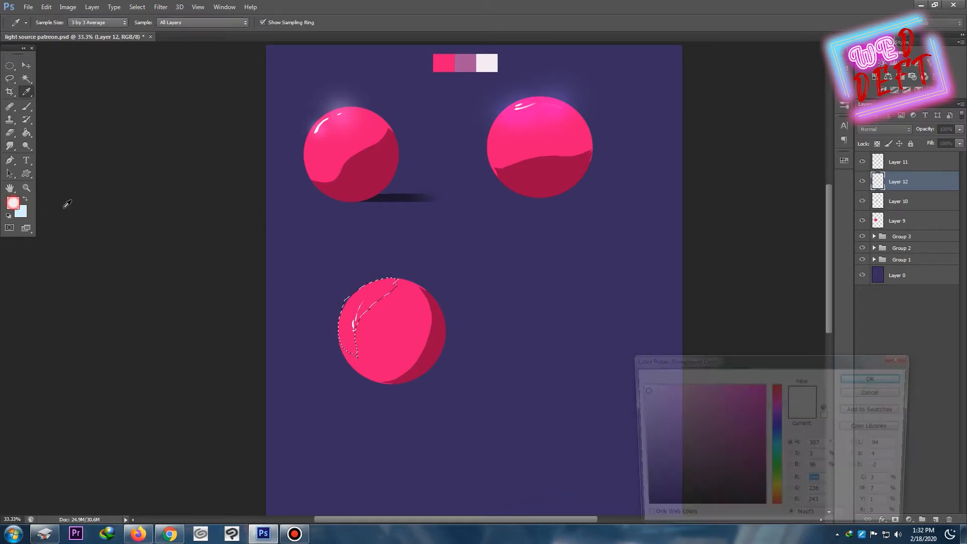
left_click(408, 303)
left_click_drag(720, 416, 682, 388)
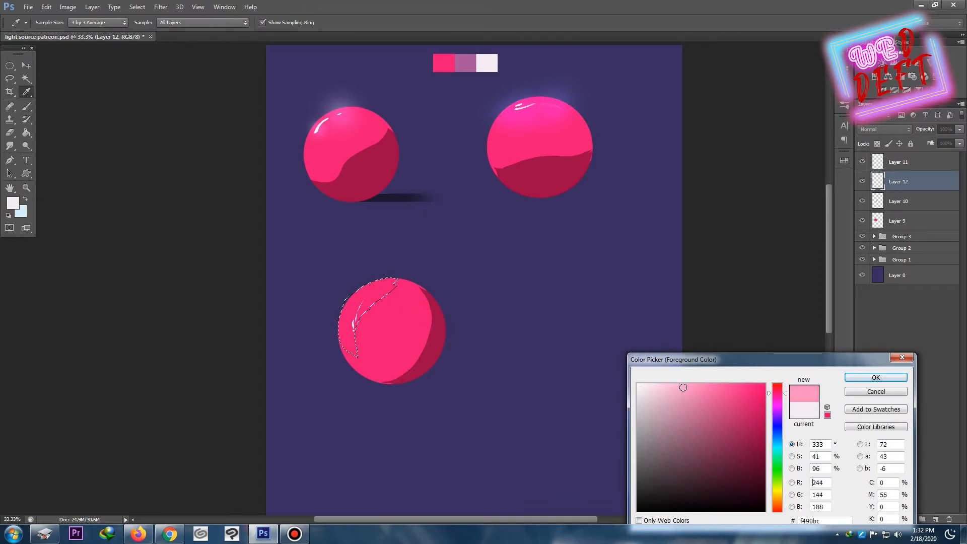
key("Return")
mouse_move(353, 324)
left_mouse_down()
mouse_move(357, 335)
mouse_move(373, 303)
mouse_move(398, 285)
left_mouse_up()
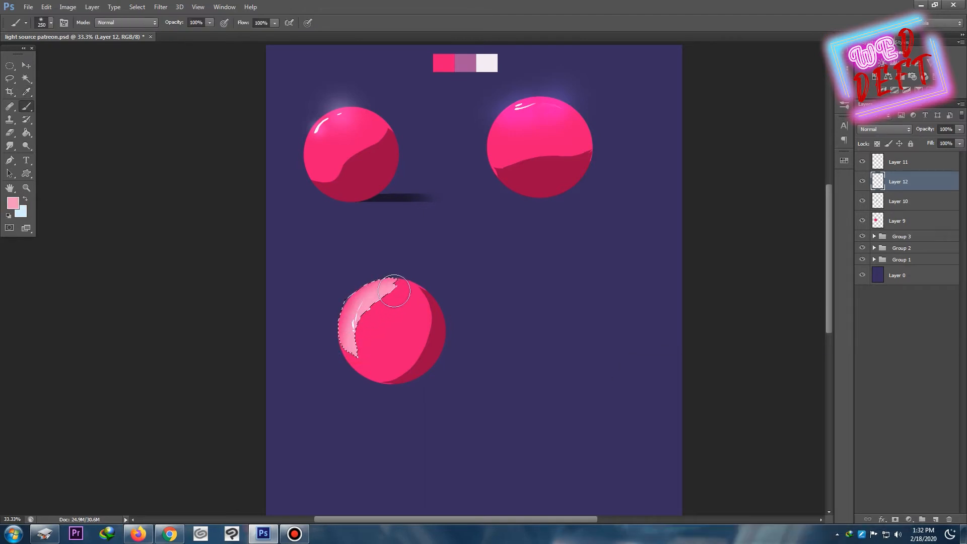
key("ctrl+d")
Step: Set the crescent layer to Overlay mode, select the area outside the third ball, and clear the selection
left_click(895, 128)
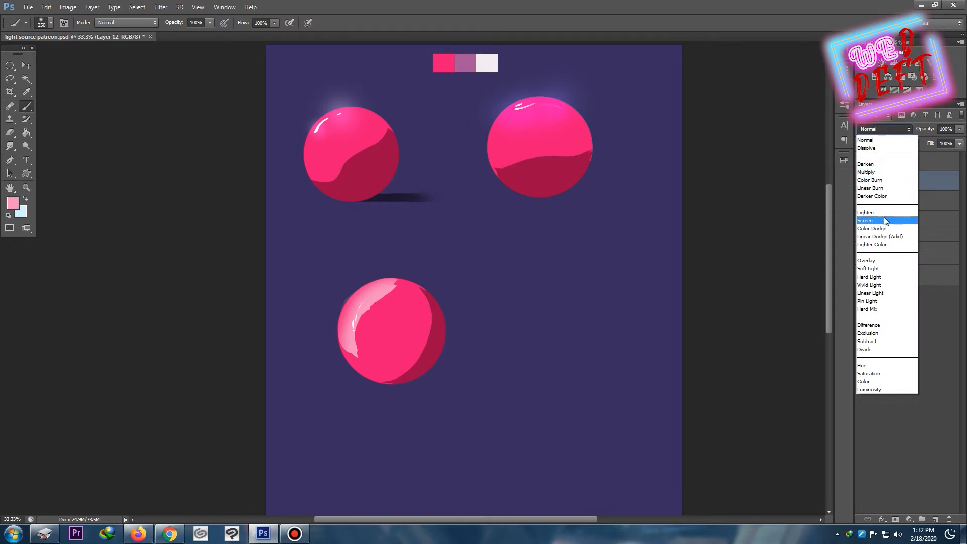
left_click(886, 261)
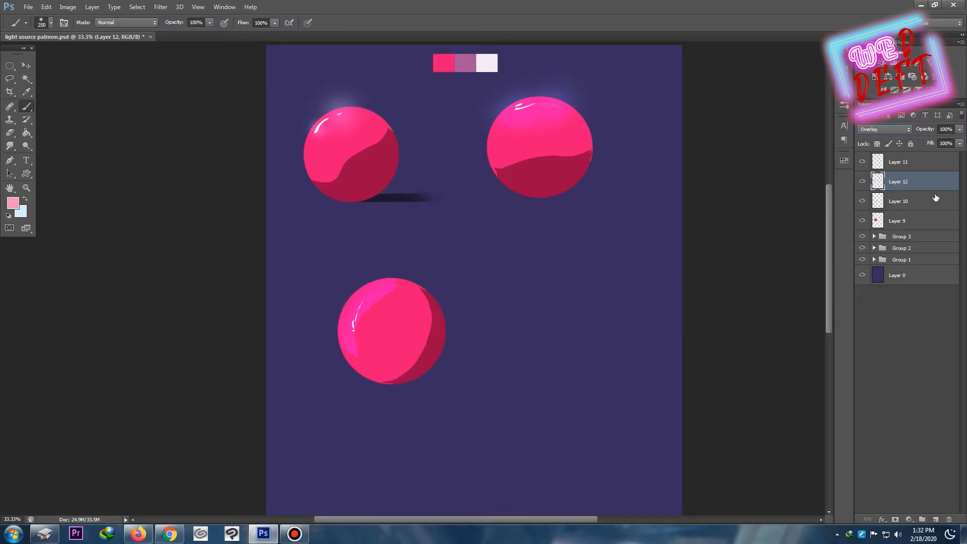
left_click(877, 220, "ctrl")
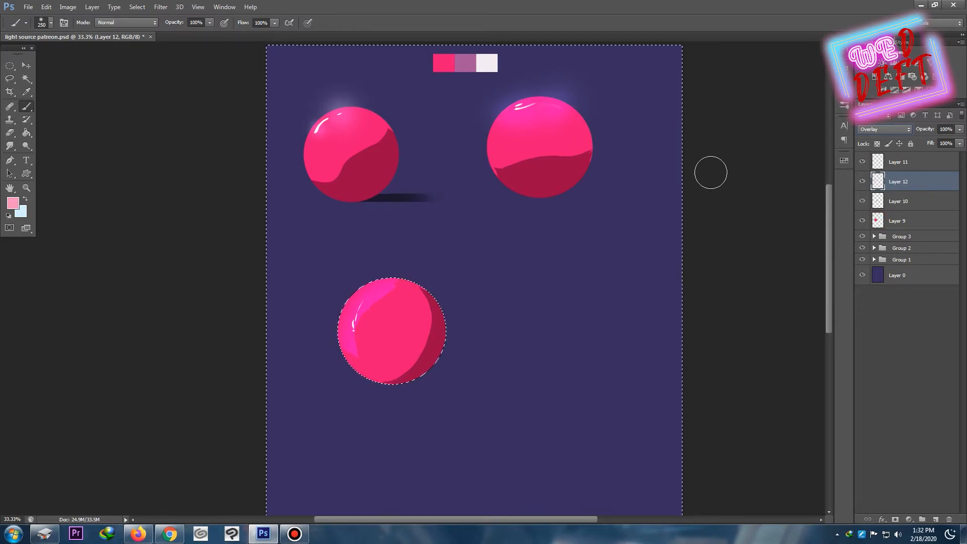
left_click(10, 78)
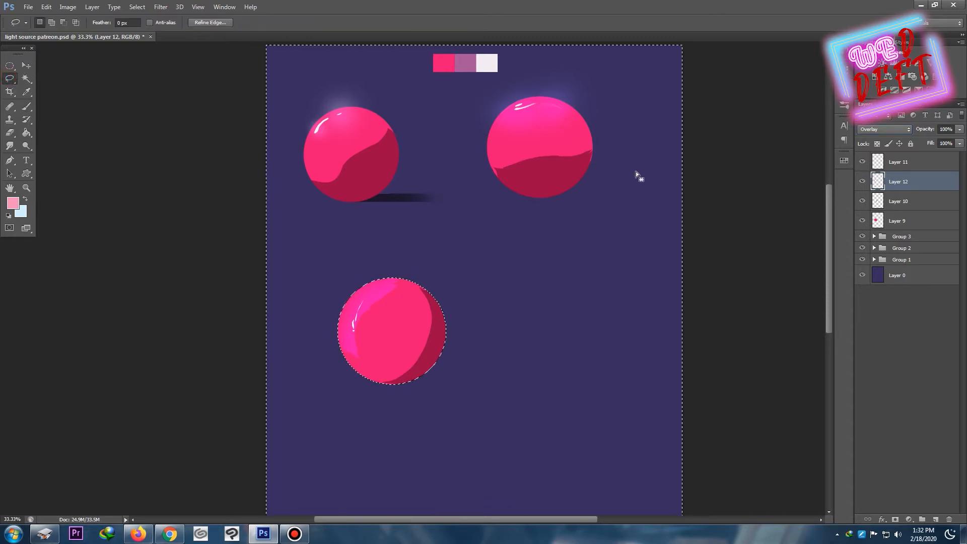
left_click(675, 171)
Step: Add a new layer above the third ball's highlight layer and choose a paler pink for the brush
left_click(863, 163)
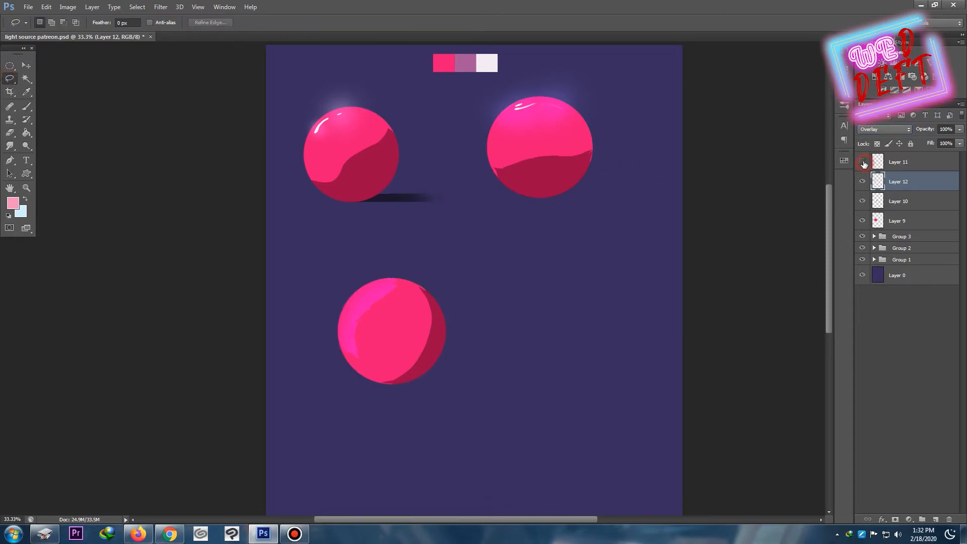
left_click(903, 163)
key("ctrl+shift+n")
key("Return")
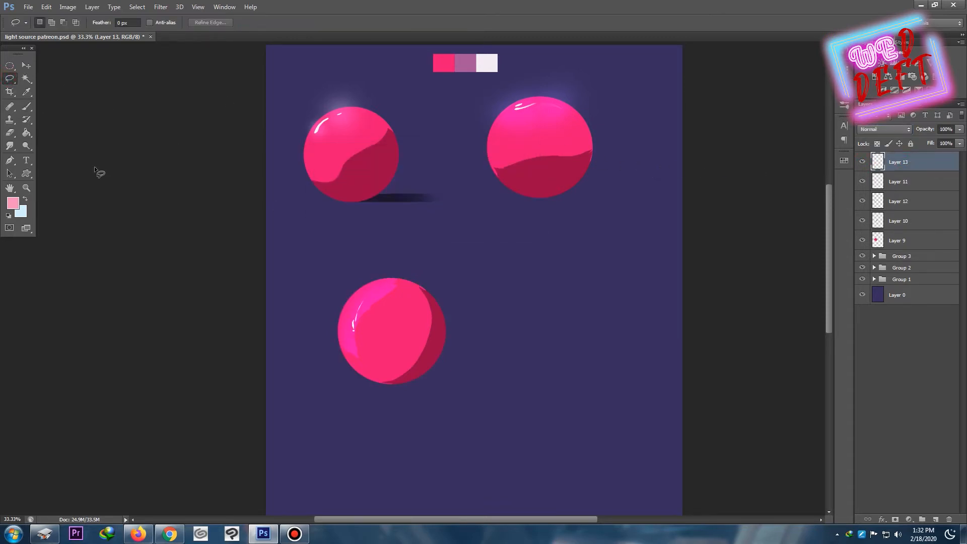
left_click(24, 120)
left_click(13, 202)
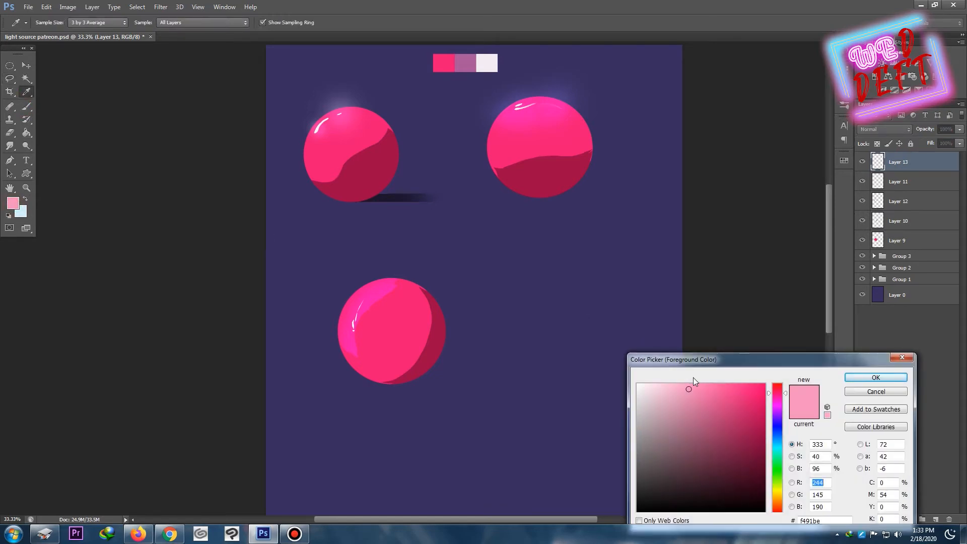
key("Return")
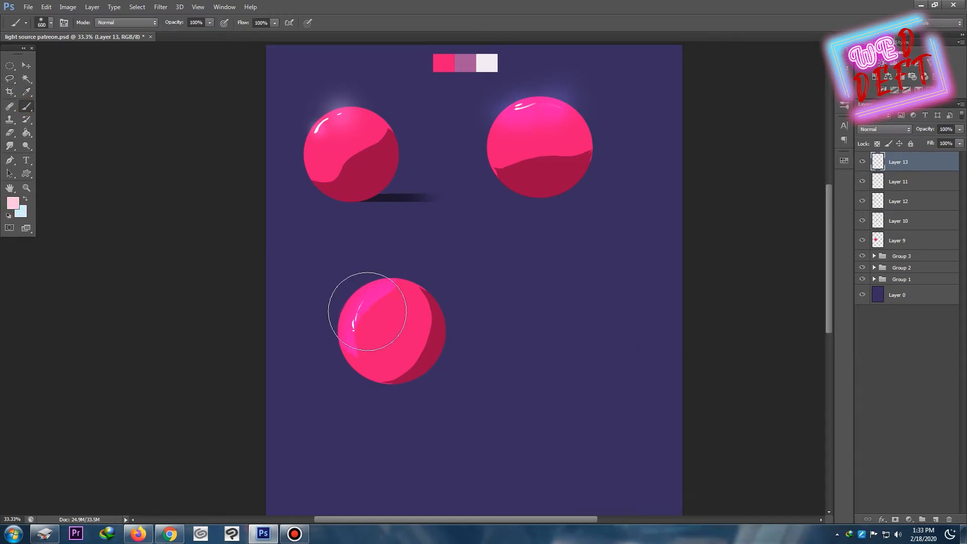
left_click(355, 317)
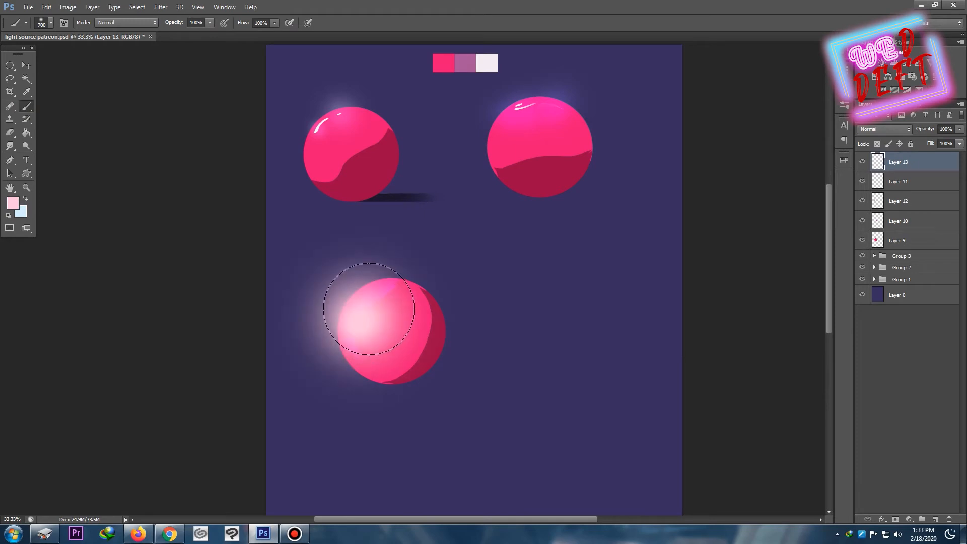
left_click(382, 297)
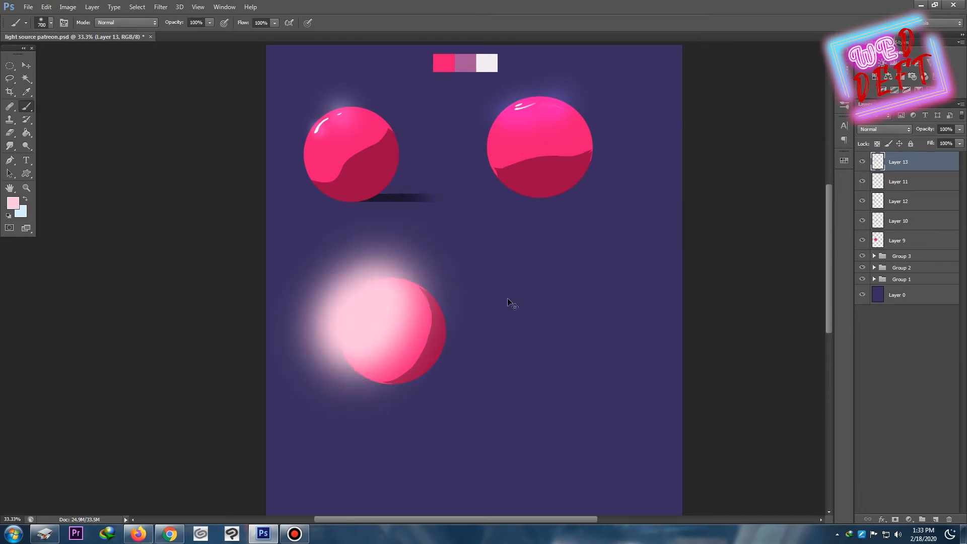
key("ctrl+z")
Step: Set the new layer to Linear Dodge (Add) and paint a soft 700 px glow over the third ball's upper-left side
left_click(887, 130)
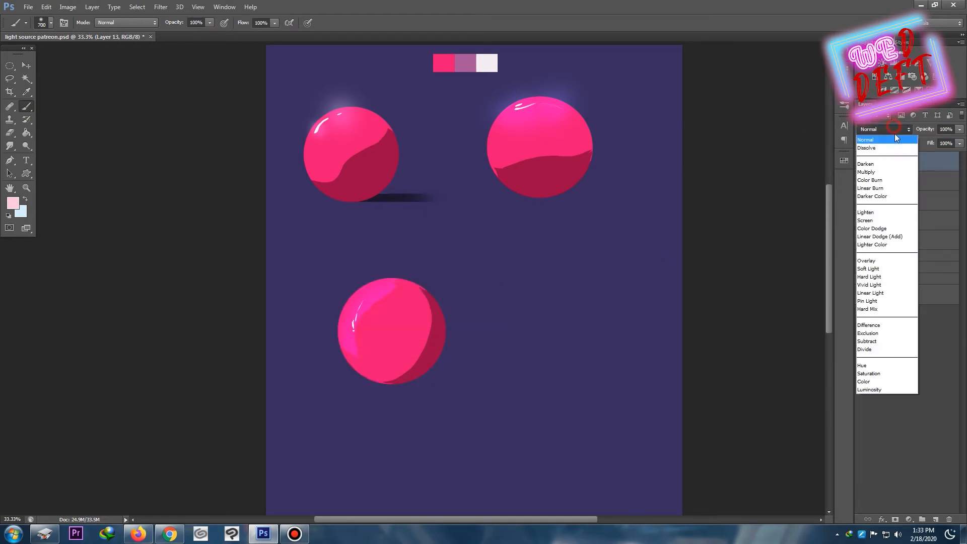
left_click(896, 236)
left_click(346, 327)
key("ctrl+z")
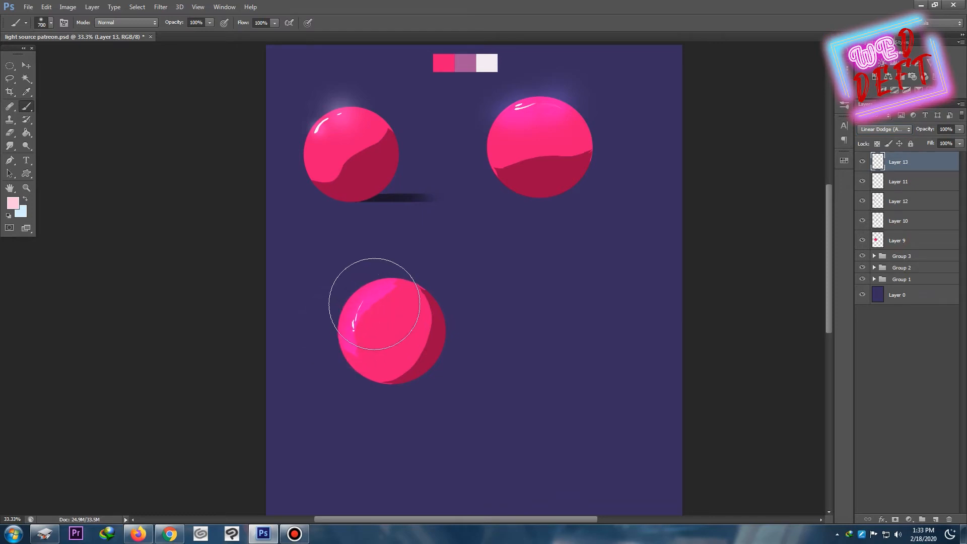
left_click(372, 305)
left_click_drag(375, 302, 361, 335)
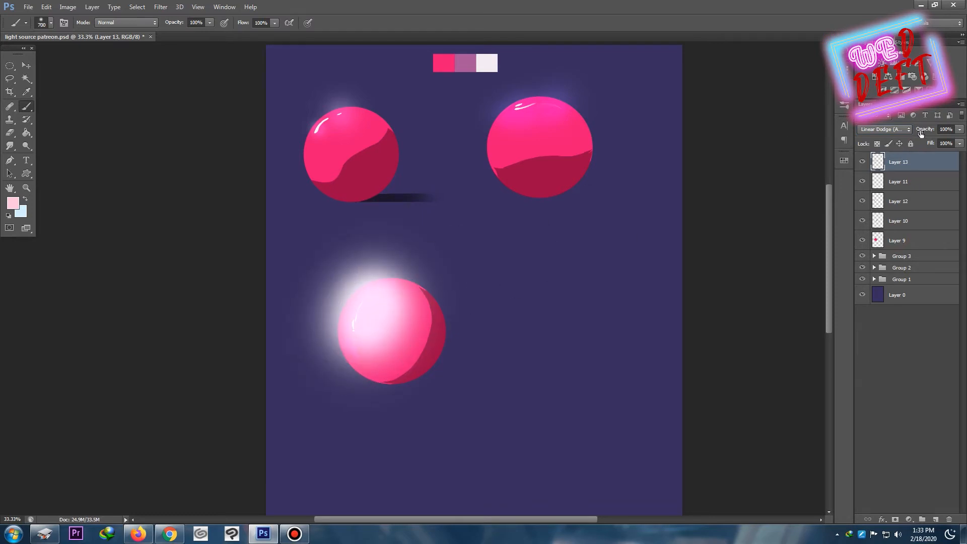
Step: Trim the glow's outer edge with an 800 px eraser and set the glow layer to 44% opacity in Color Dodge mode
left_click_drag(921, 133, 896, 133)
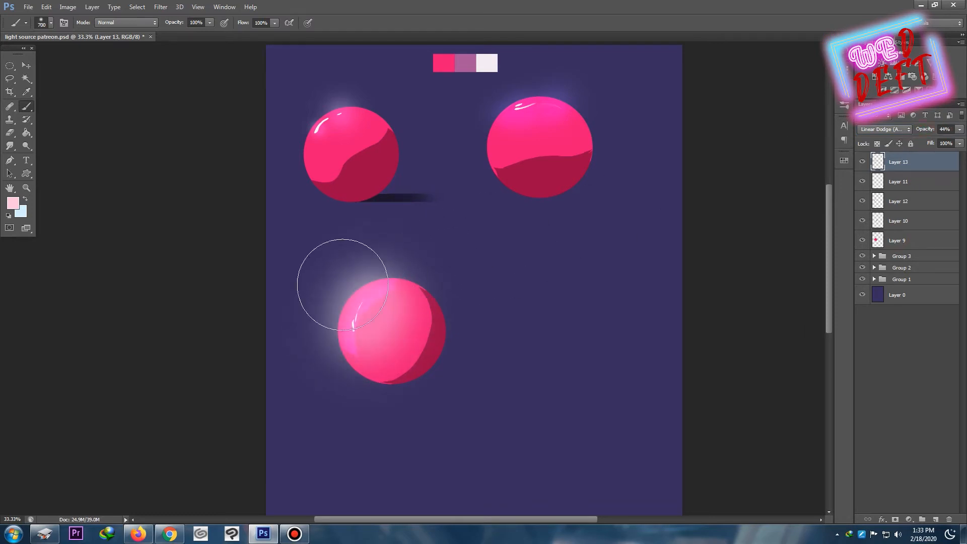
key("e")
left_click_drag(309, 299, 322, 282)
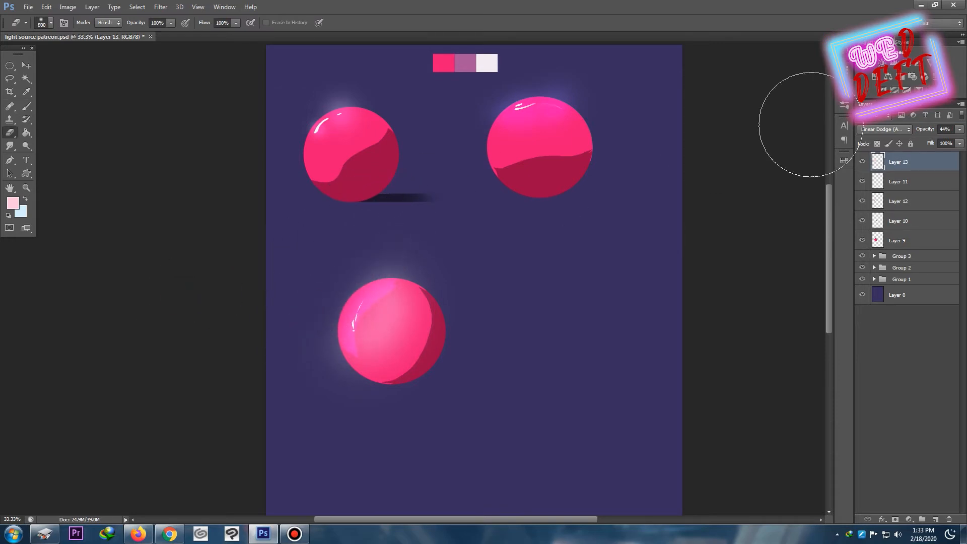
left_click(884, 129)
left_click(882, 228)
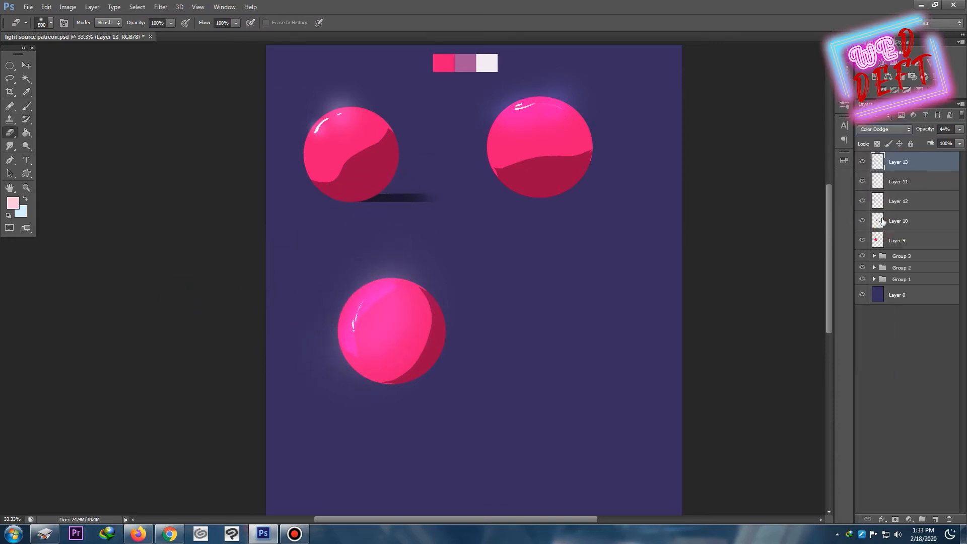
Step: Examine the third ball at several zoom levels, comparing it with the Overlay crescent layer shown and hidden
key("ctrl+minus")
key("ctrl+plus")
key("ctrl+plus")
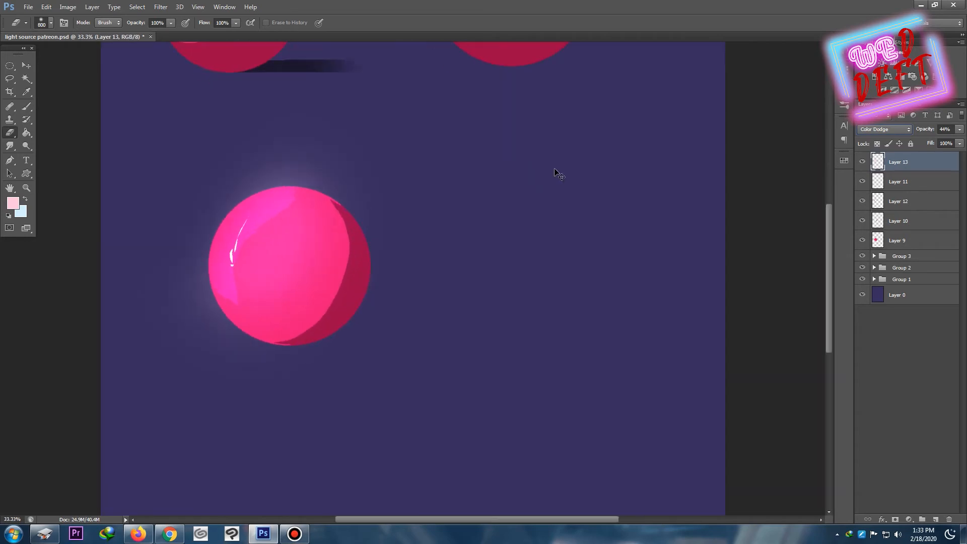
key("ctrl+minus")
key("ctrl+minus")
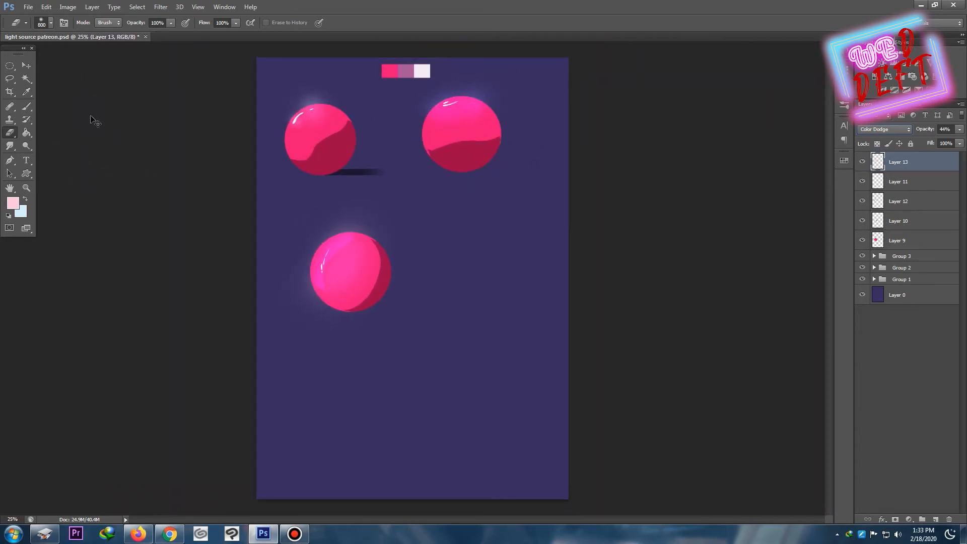
key("ctrl+plus")
key("ctrl+plus")
key("ctrl+minus")
key("ctrl+minus")
left_click(863, 201)
left_click(862, 202)
key("ctrl+minus")
key("ctrl+plus")
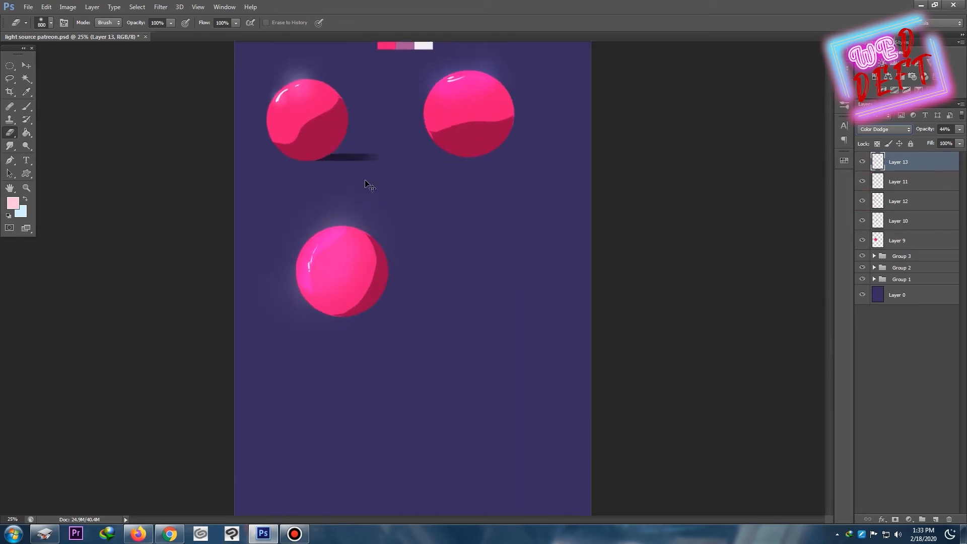
key("ctrl+plus")
left_click(862, 201)
left_click(863, 201)
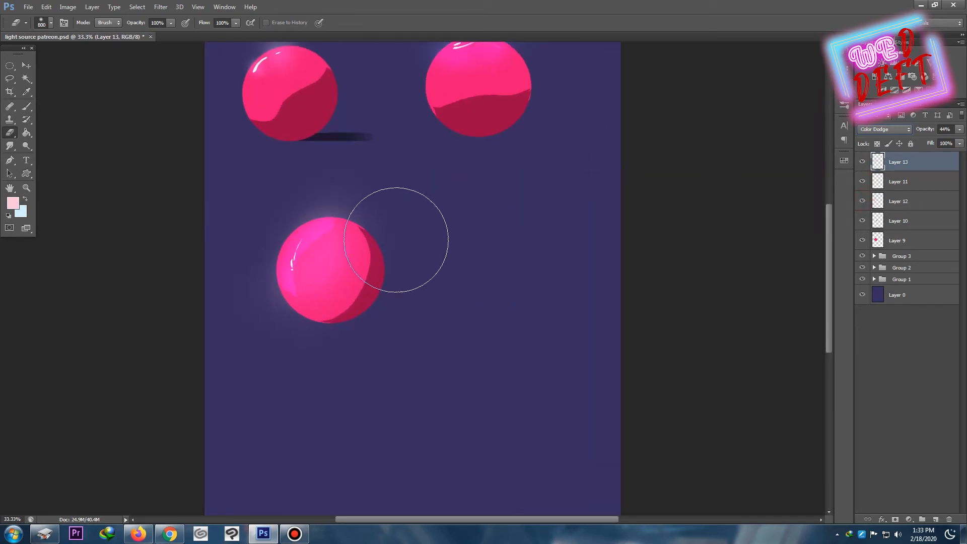
Step: Reduce the eraser to 175 px and blend away the crescent's hard edges on its Overlay layer
key("bracketleft")
key("bracketleft")
key("bracketleft")
key("bracketleft")
key("bracketleft")
key("bracketleft")
key("bracketleft")
key("bracketleft")
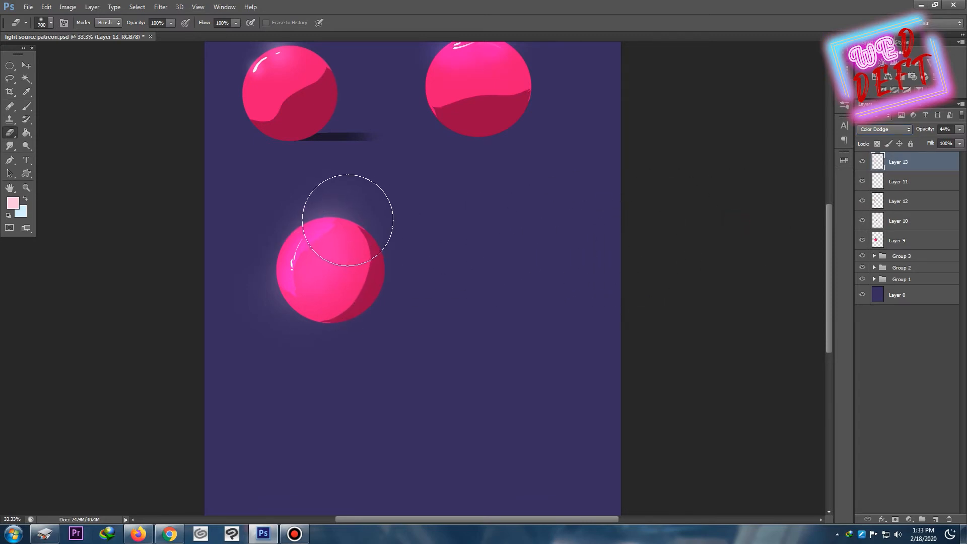
key("bracketright")
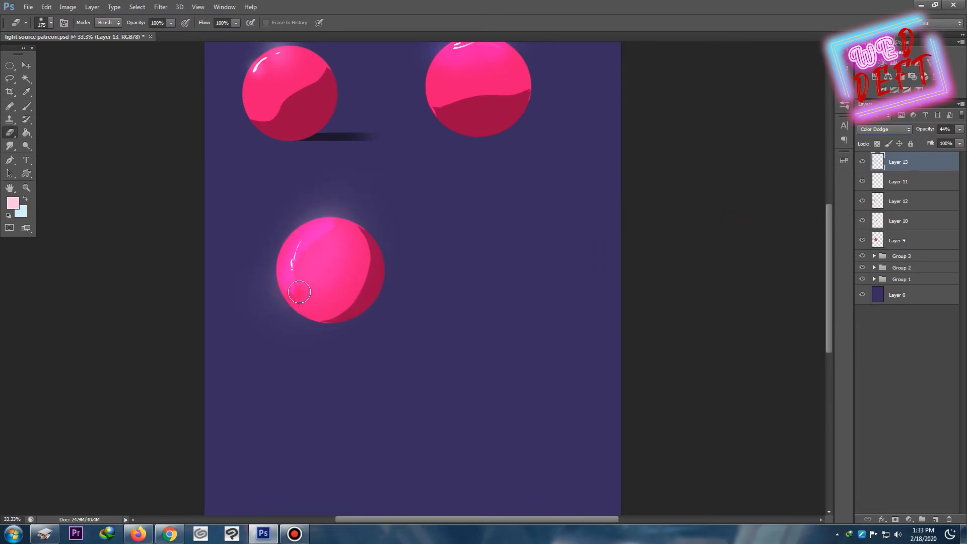
left_click(864, 182)
left_click(863, 201)
left_click(864, 201)
left_click(897, 201)
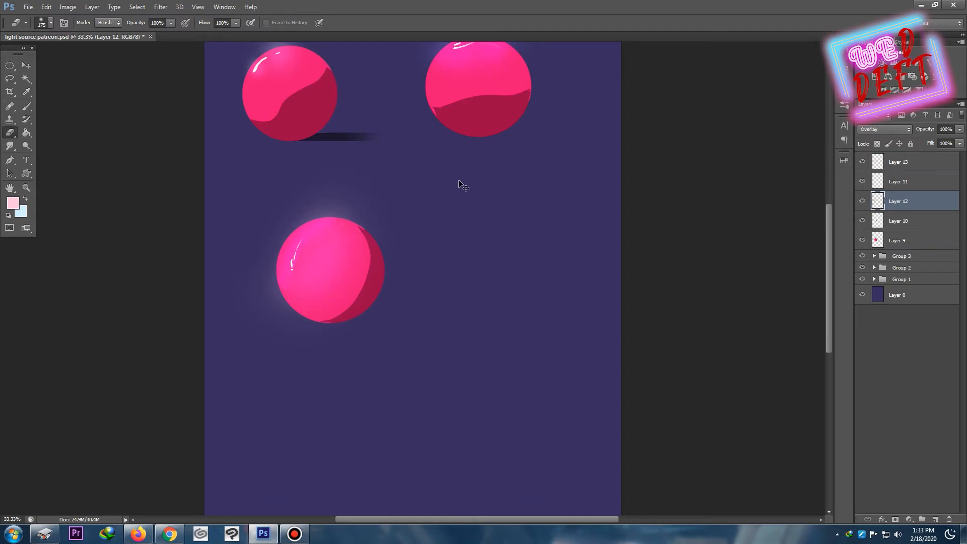
Step: Review the lighting of all three balls across the whole canvas and switch to the Lasso tool
scroll(461, 185, "down", 2)
scroll(473, 166, "up", 1)
scroll(427, 178, "up", 1)
scroll(471, 217, "down", 1)
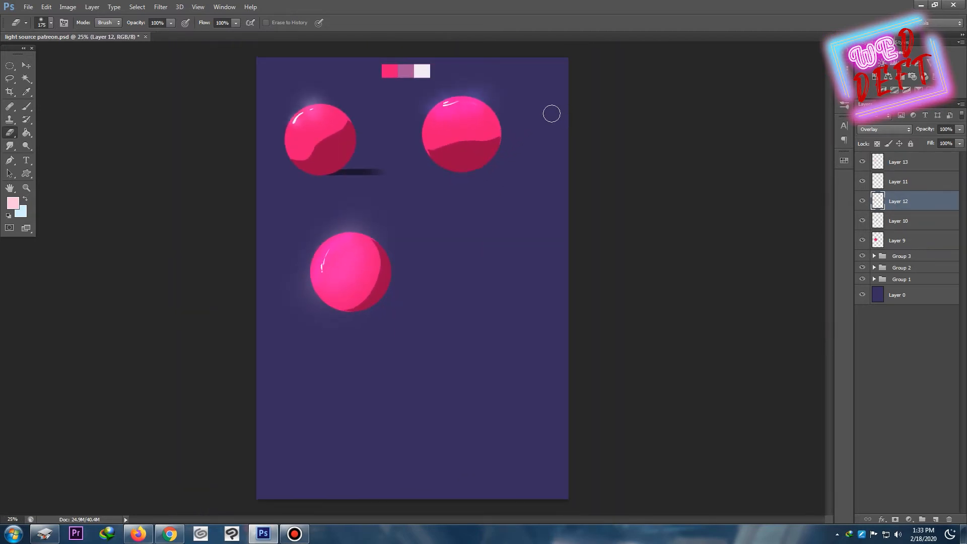
scroll(508, 149, "up", 1)
scroll(255, 156, "down", 1)
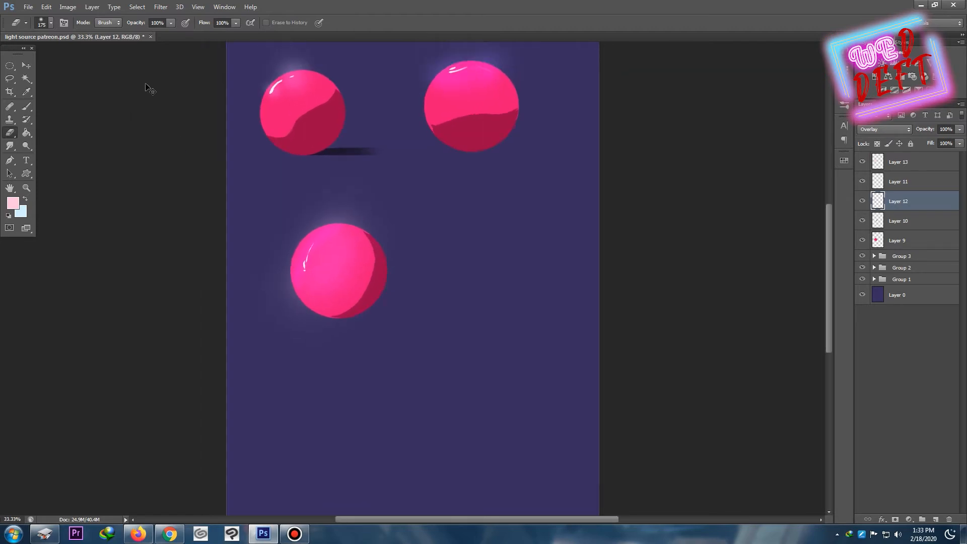
scroll(149, 89, "up", 1)
left_click_drag(478, 200, 448, 270)
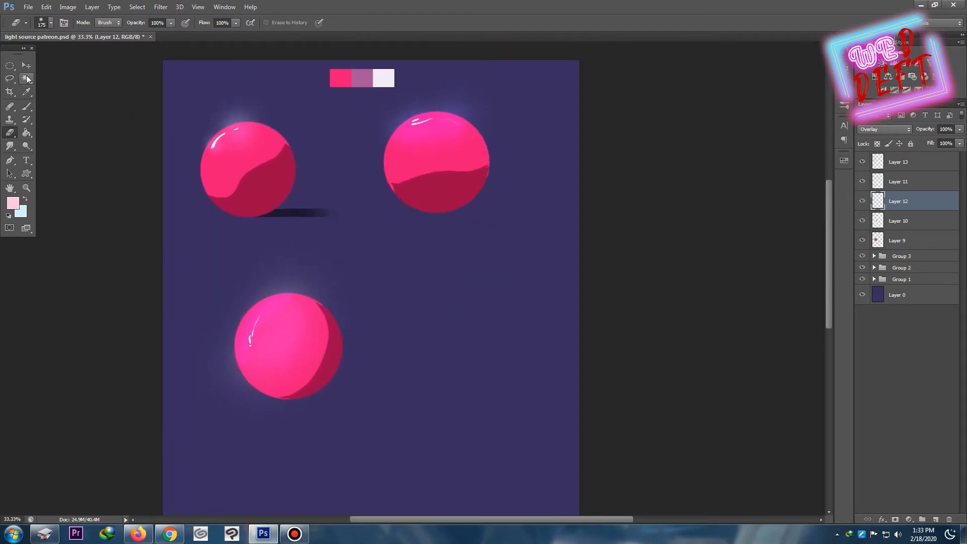
left_click(9, 78)
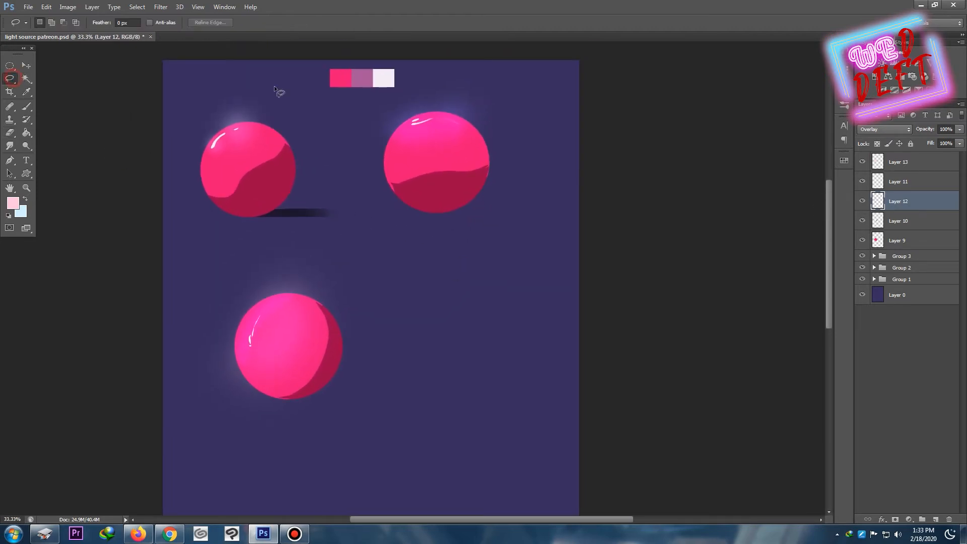
Step: Group the third ball's layers, Layer 9 through Layer 13, into one layer group
left_click(924, 239)
left_click(921, 216, "shift")
left_click(917, 201, "shift")
left_click(919, 180, "shift")
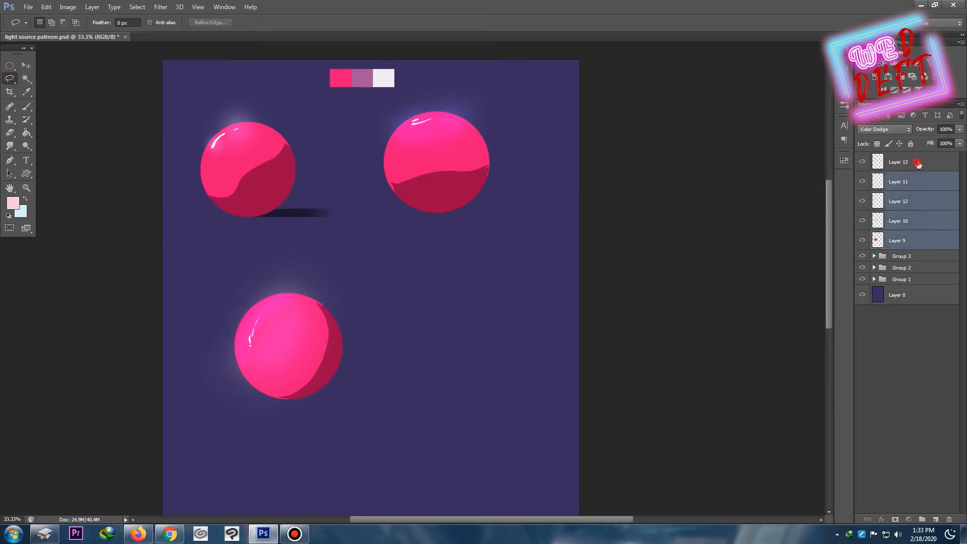
left_click(915, 161, "shift")
key("ctrl+g")
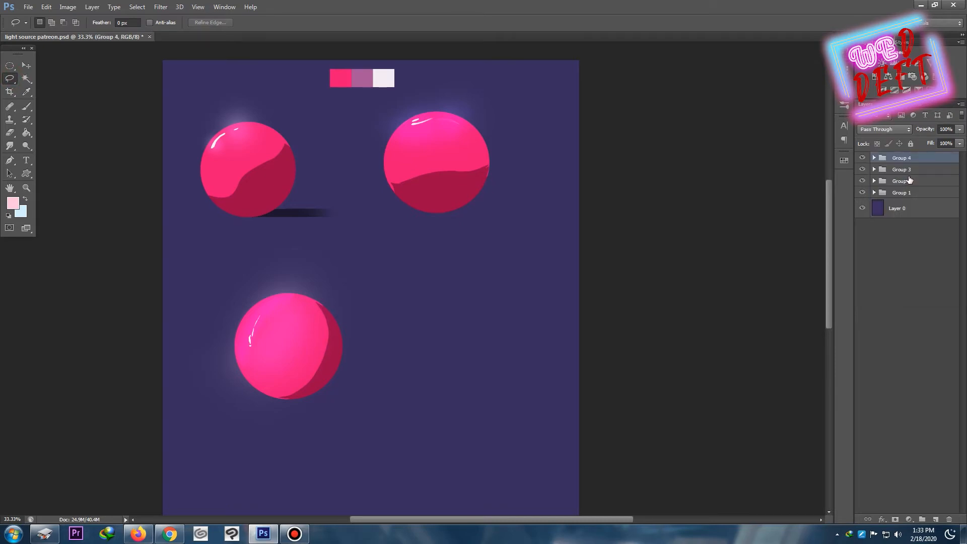
Step: Move the grouped third ball slightly left and up on the canvas, with its centre nearly below the first ball
key("ctrl+minus")
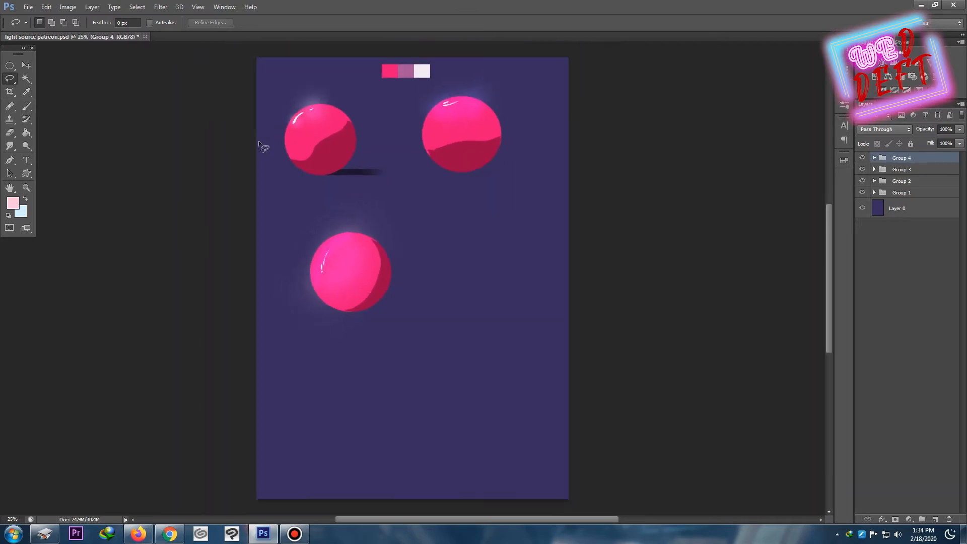
left_click(25, 65)
left_click_drag(370, 238, 346, 240)
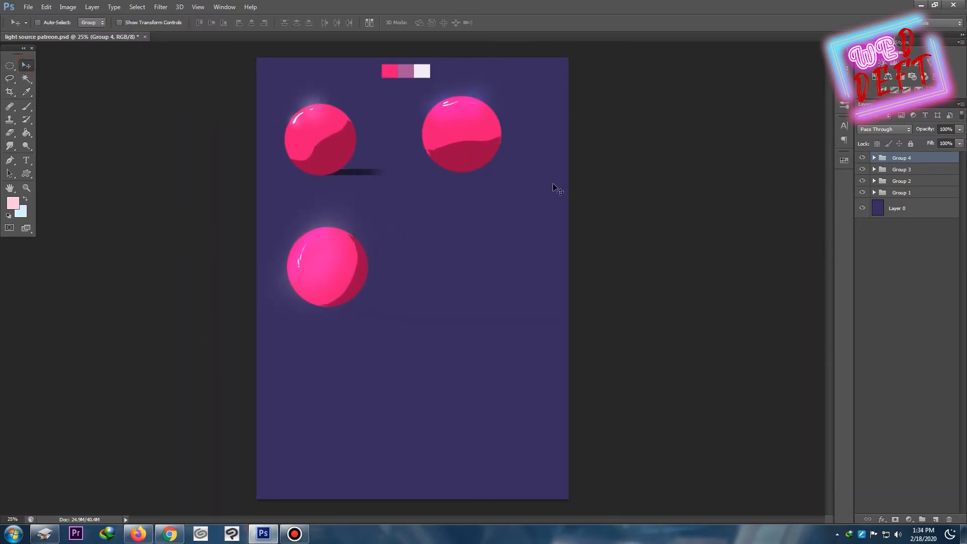
Step: On a new layer, draw a circular selection beside the third ball and fill it with the bright pink swatch colour
key("l")
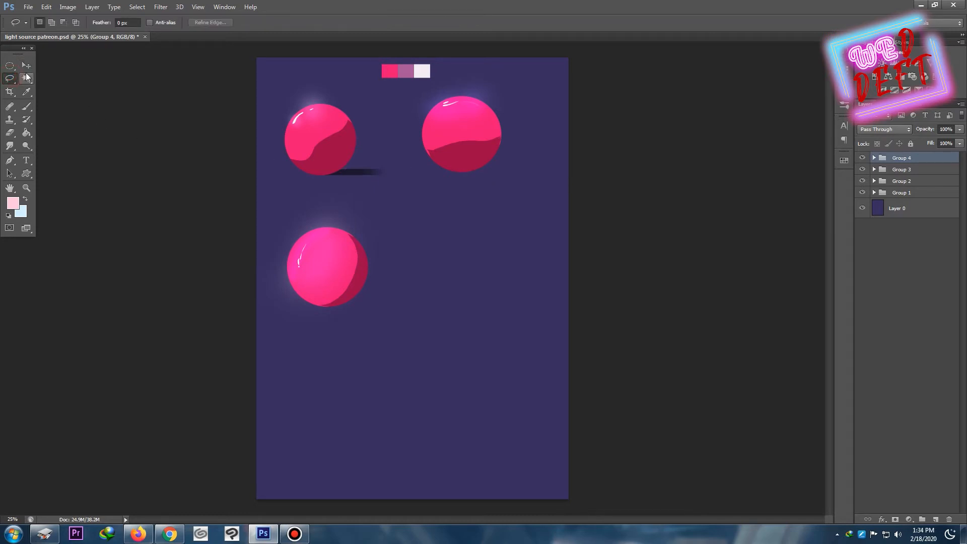
left_click(9, 66)
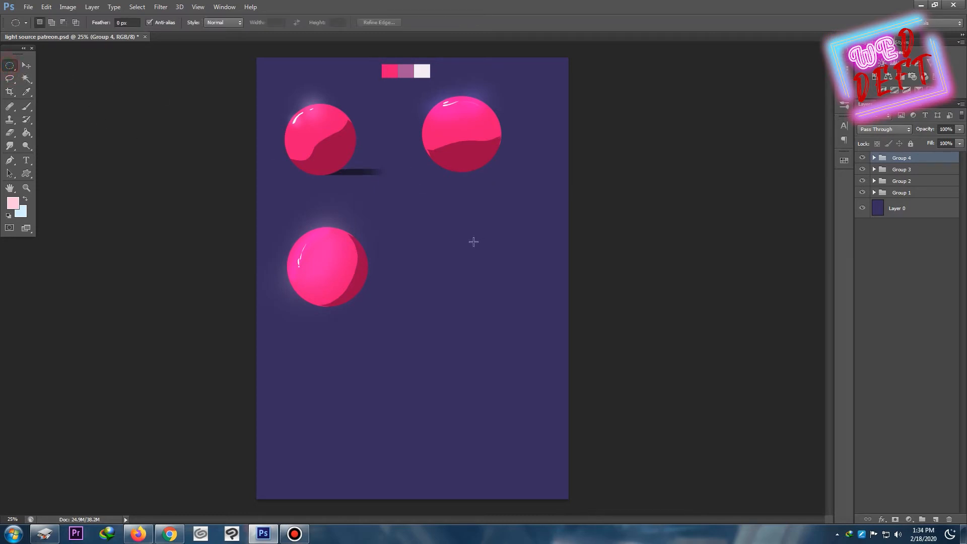
key("ctrl+shift+n")
key("Return")
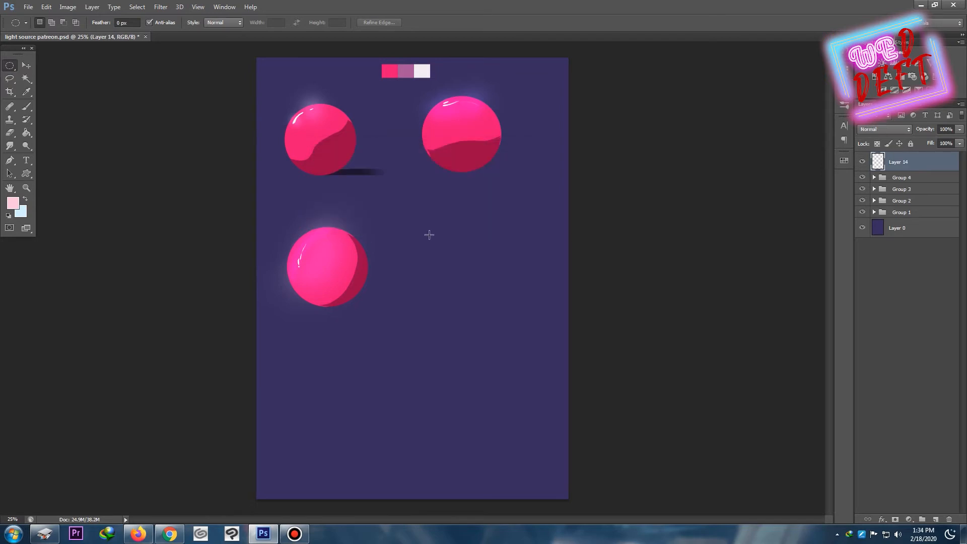
left_click_drag(432, 224, 521, 310)
left_click(27, 132)
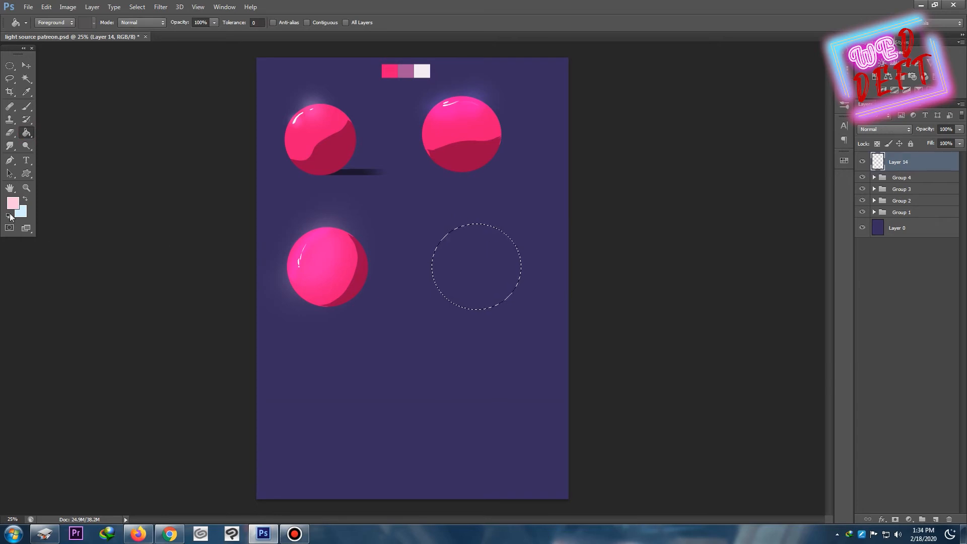
left_click(392, 71, "alt")
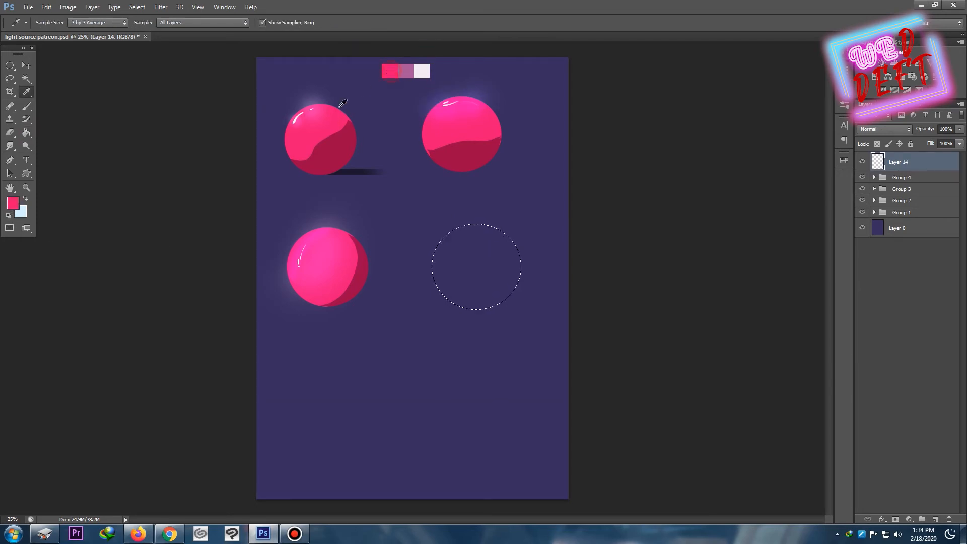
left_click(487, 261)
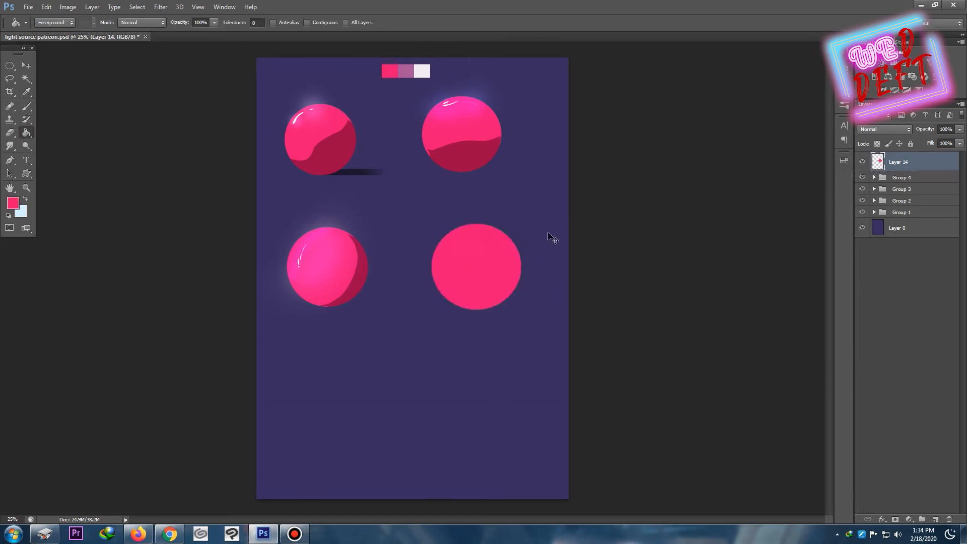
Step: Fill the fourth ball's shape with the mauve swatch colour on a new layer and set that layer to Multiply
left_click(11, 78)
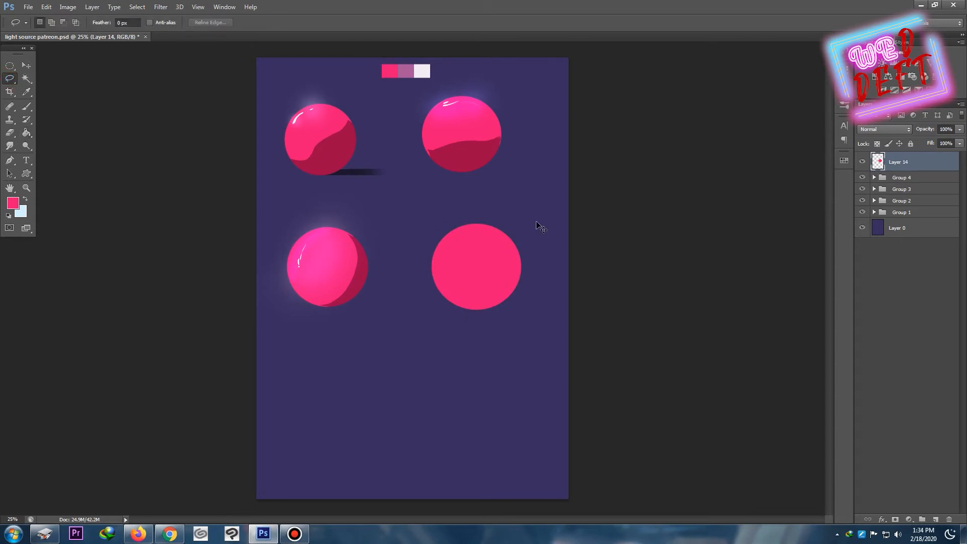
key("ctrl+shift+n")
key("Return")
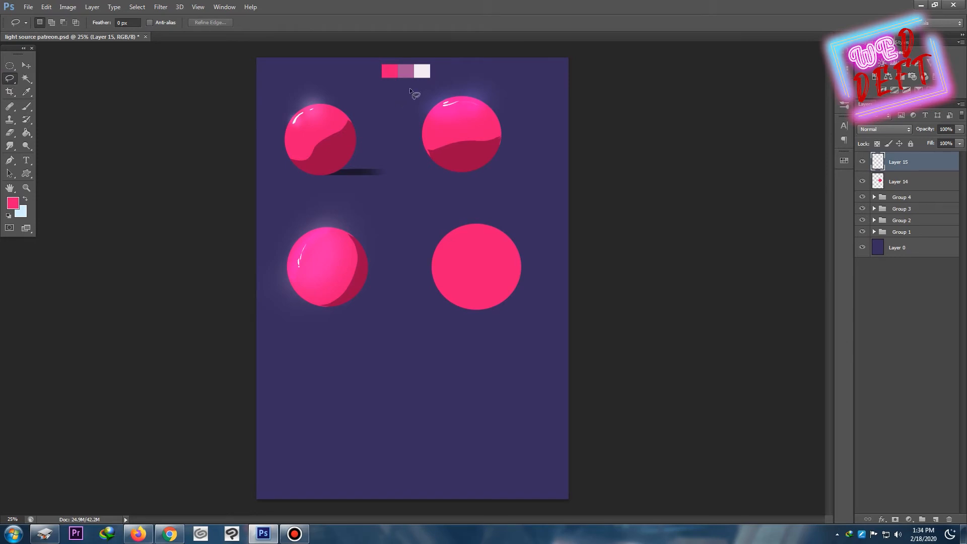
key("i")
left_click(406, 70)
left_click(878, 181, "ctrl")
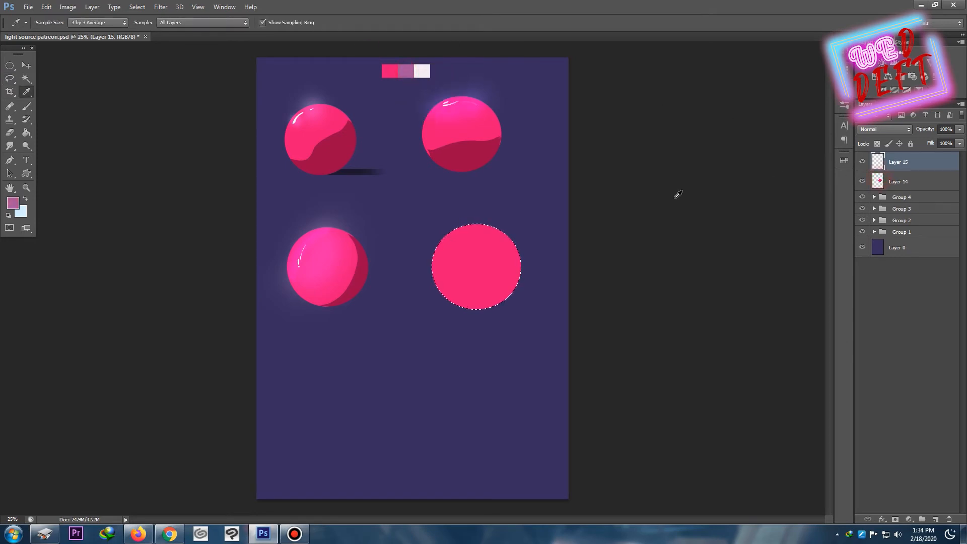
key("g")
left_click(492, 254)
key("ctrl+d")
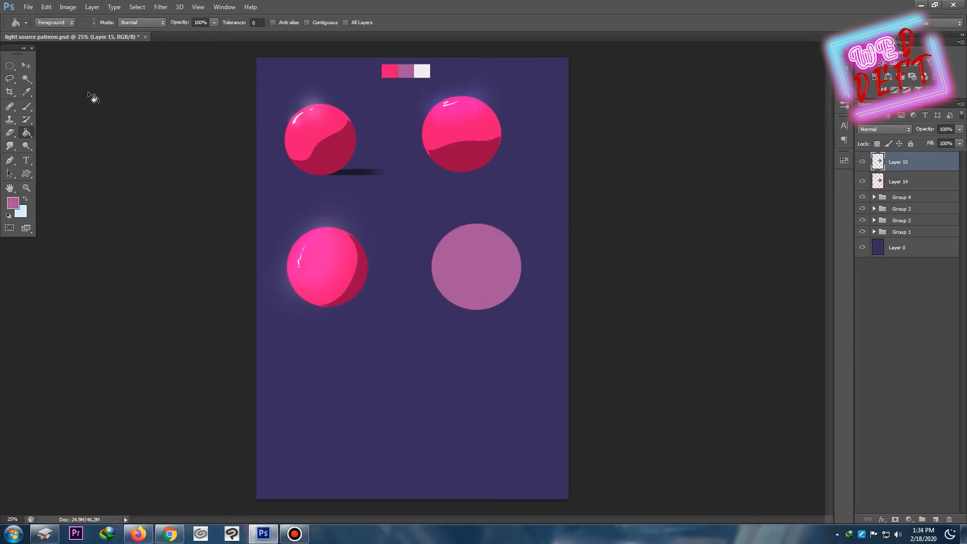
left_click(10, 79)
left_click(885, 129)
left_click(877, 174)
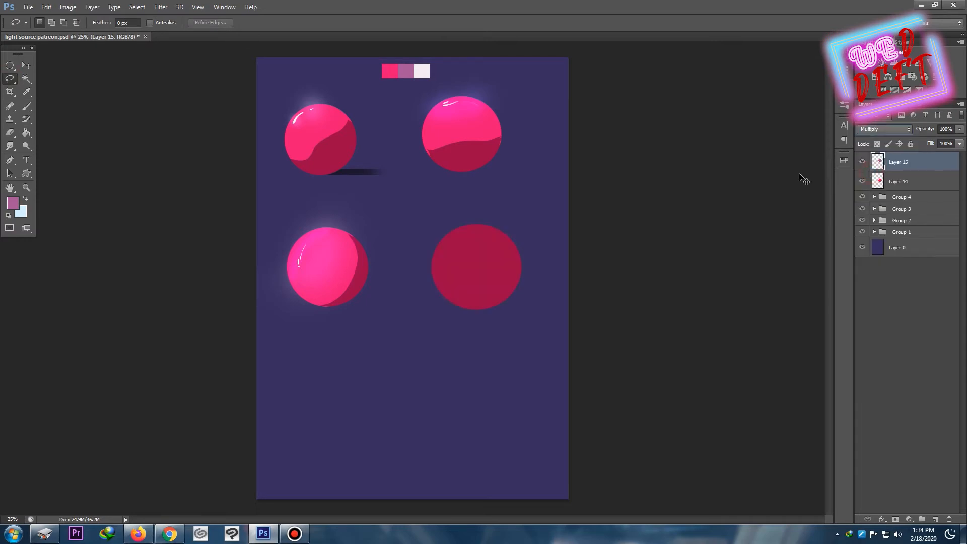
Step: Lasso the lower part of the fourth ball's shadow layer below a gently curved edge and delete it
key("ctrl+plus")
key("ctrl+plus")
key("ctrl+minus")
key("ctrl+minus")
key("ctrl+plus")
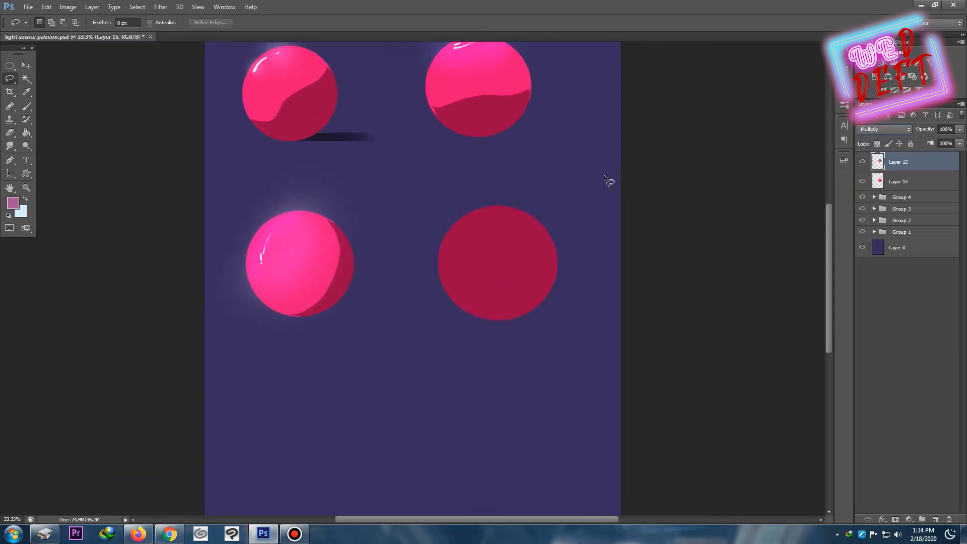
left_click_drag(565, 182, 523, 189)
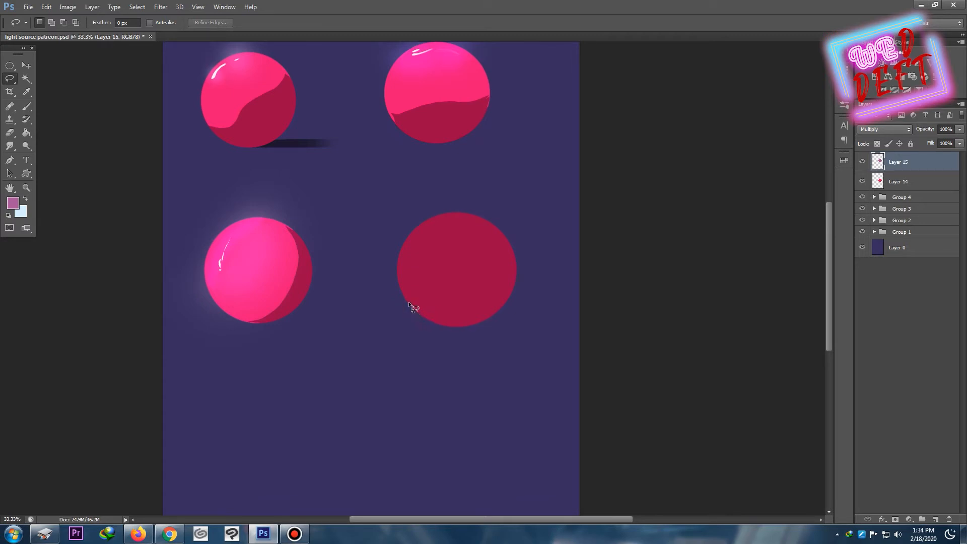
left_click_drag(418, 311, 423, 297)
left_click_drag(502, 292, 505, 296)
left_click_drag(409, 300, 410, 301)
key("Delete")
key("ctrl+d")
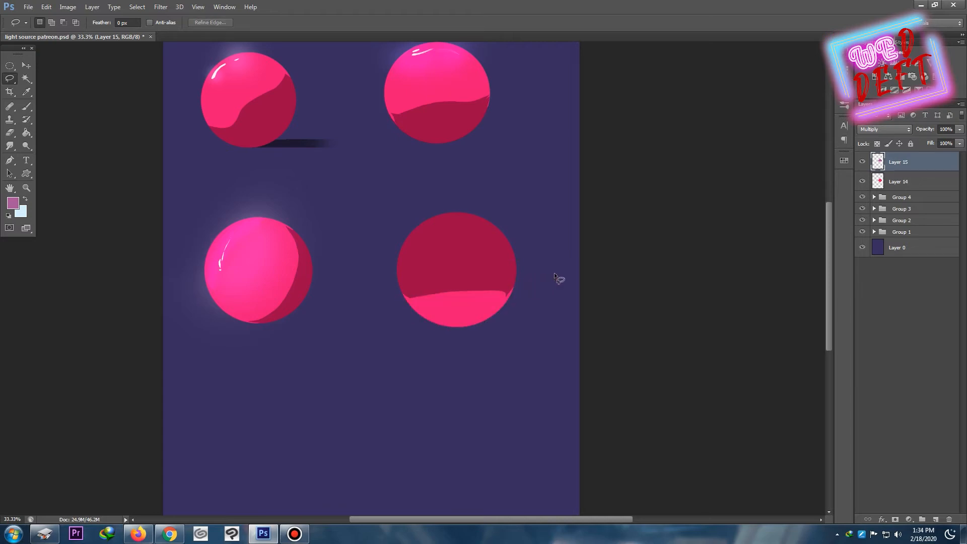
Step: Examine the fourth ball's shadow edge at several zoom levels, comparing it with the other three balls
key("ctrl+minus")
key("ctrl+plus")
key("ctrl+plus")
key("ctrl+minus")
key("ctrl+minus")
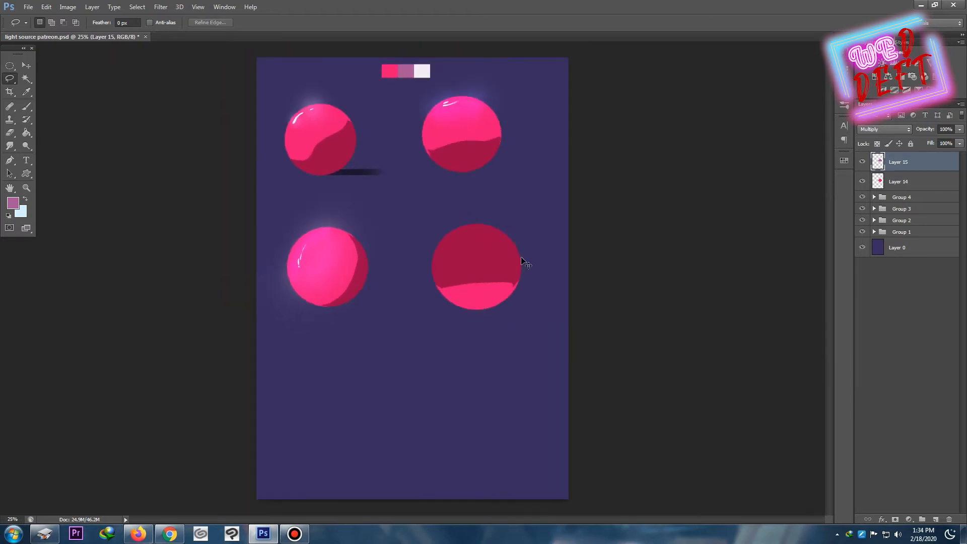
key("ctrl+plus")
key("ctrl+plus")
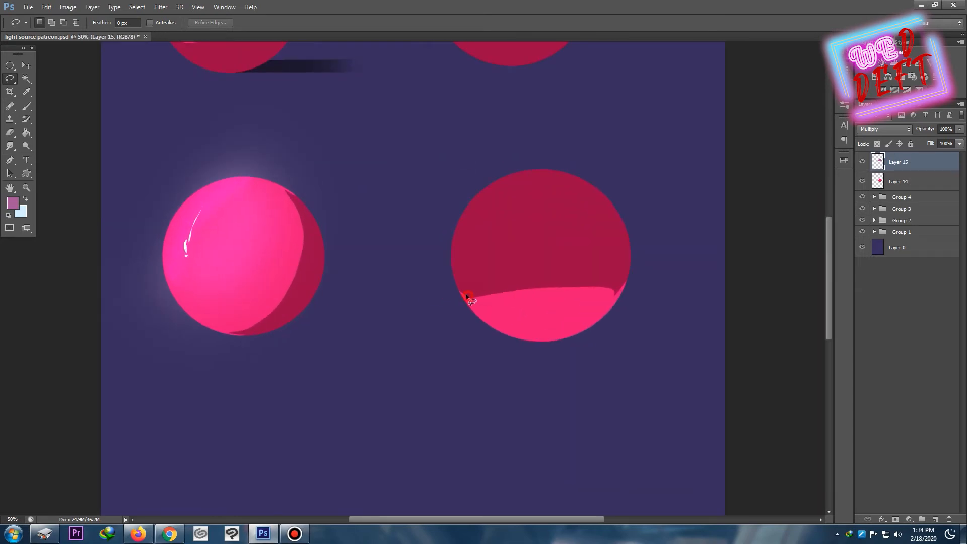
key("b")
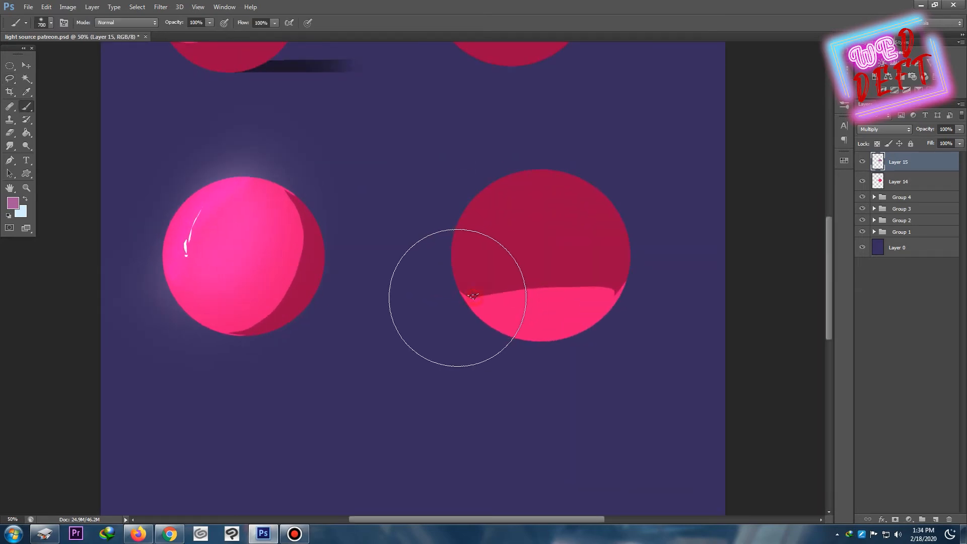
key("ctrl+minus")
key("ctrl+minus")
key("ctrl+minus")
key("ctrl+plus")
key("ctrl+plus")
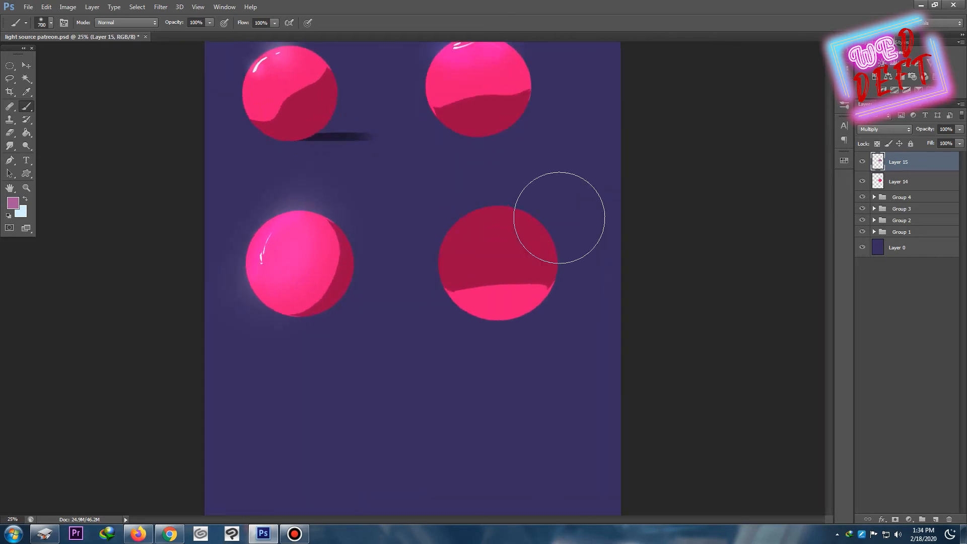
left_click_drag(568, 152, 473, 213)
key("ctrl+minus")
key("ctrl+minus")
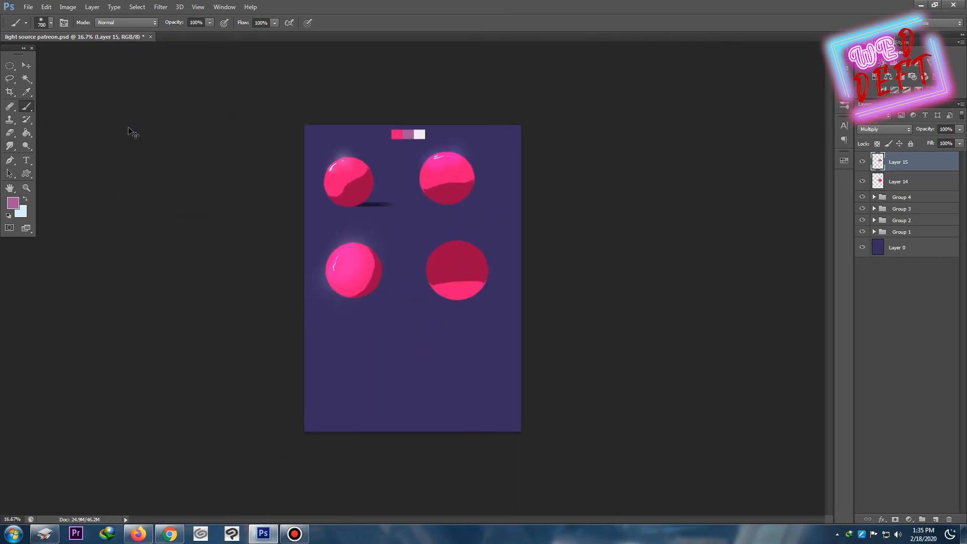
key("ctrl+plus")
key("ctrl+plus")
left_click(9, 78)
key("ctrl+minus")
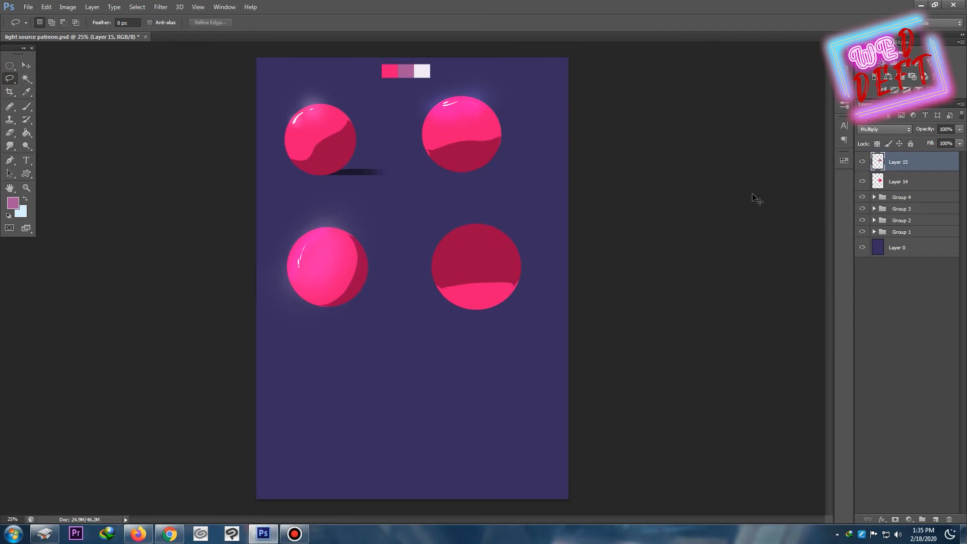
Step: On a new layer, draw small highlight shapes near the fourth ball's bottom edge in the white swatch colour
key("ctrl+shift+n")
key("Return")
key("o")
key("i")
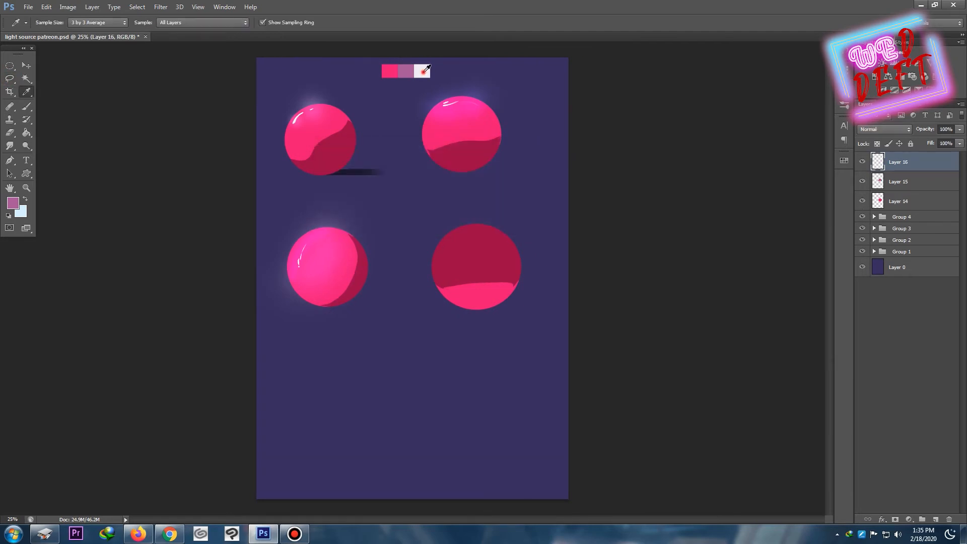
left_click(423, 71)
key("l")
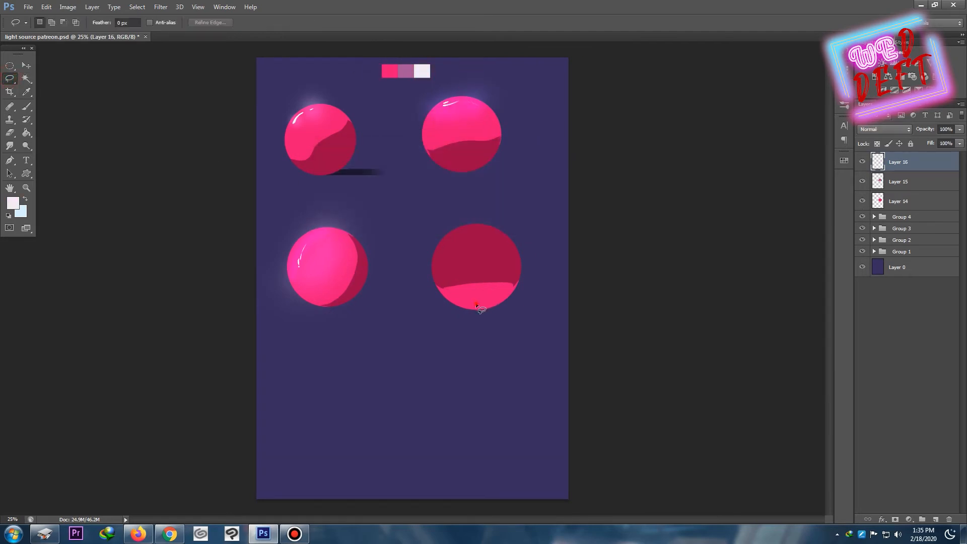
left_click_drag(477, 302, 490, 301)
key("b")
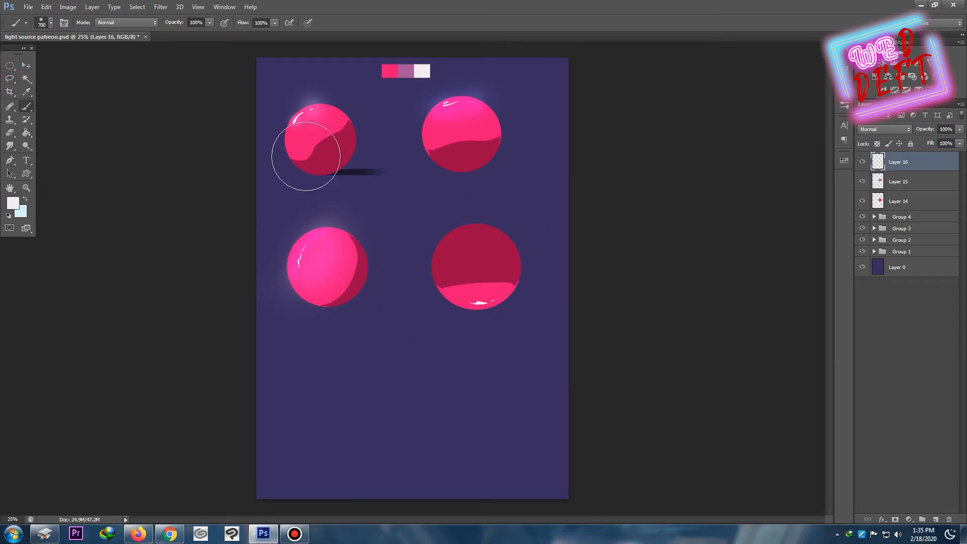
key("l")
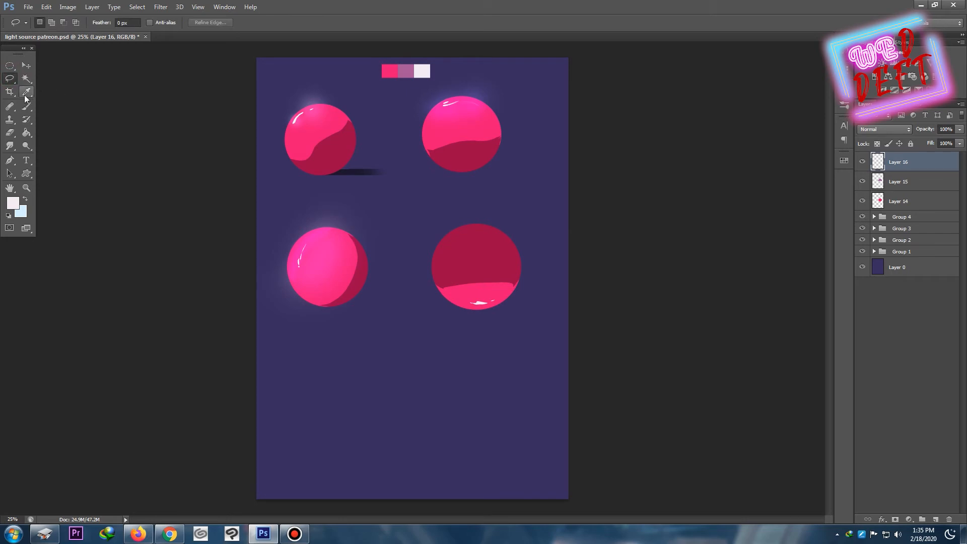
Step: Nudge the fourth ball's highlight slightly down and set its layer to Color Dodge
left_click(27, 65)
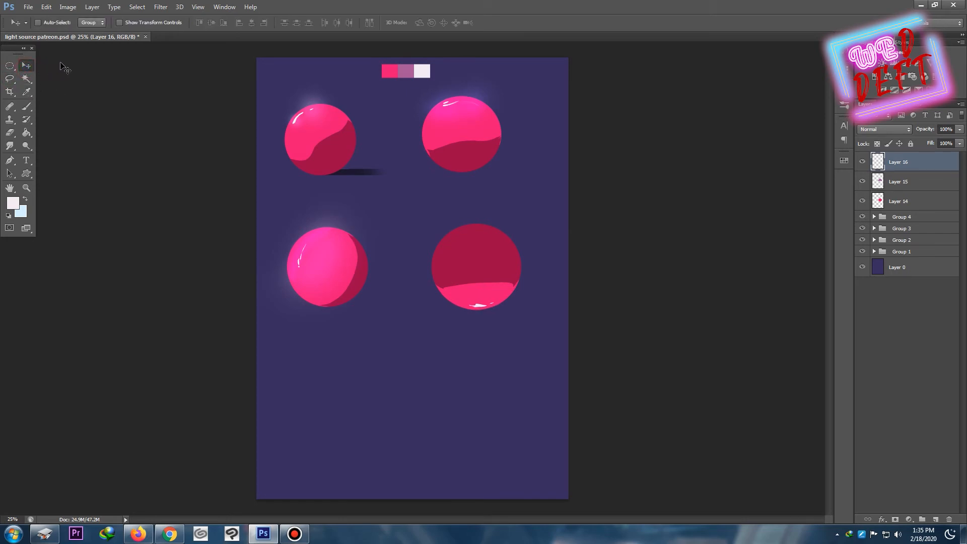
left_click(885, 129)
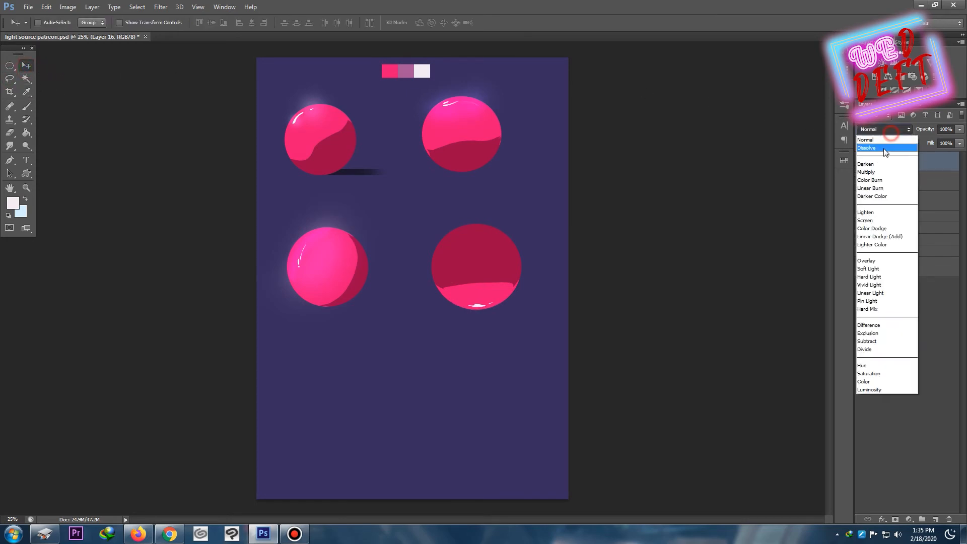
left_click(884, 228)
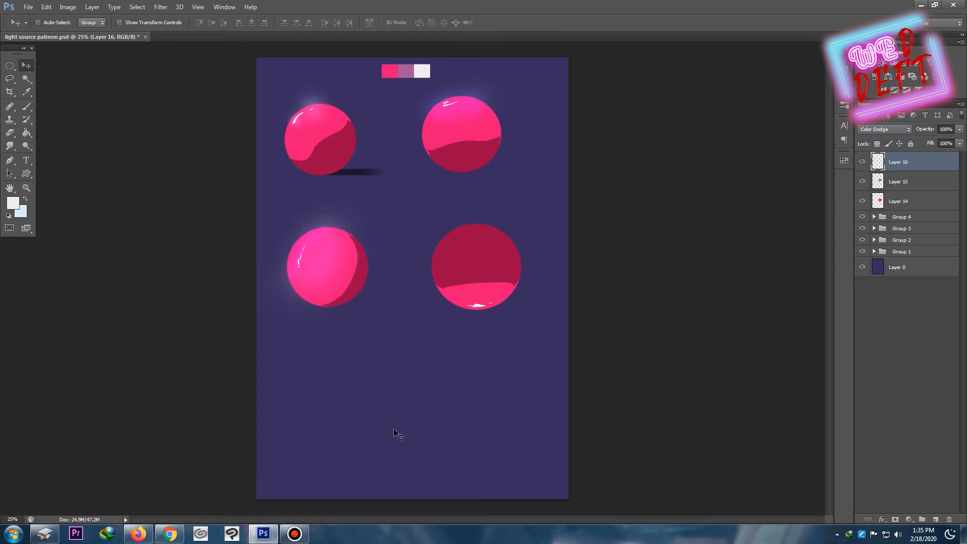
Step: On a new layer, brush soft light magenta-pink along the fourth ball's lower edge, masked by the ball's outline
key("ctrl+shift+n")
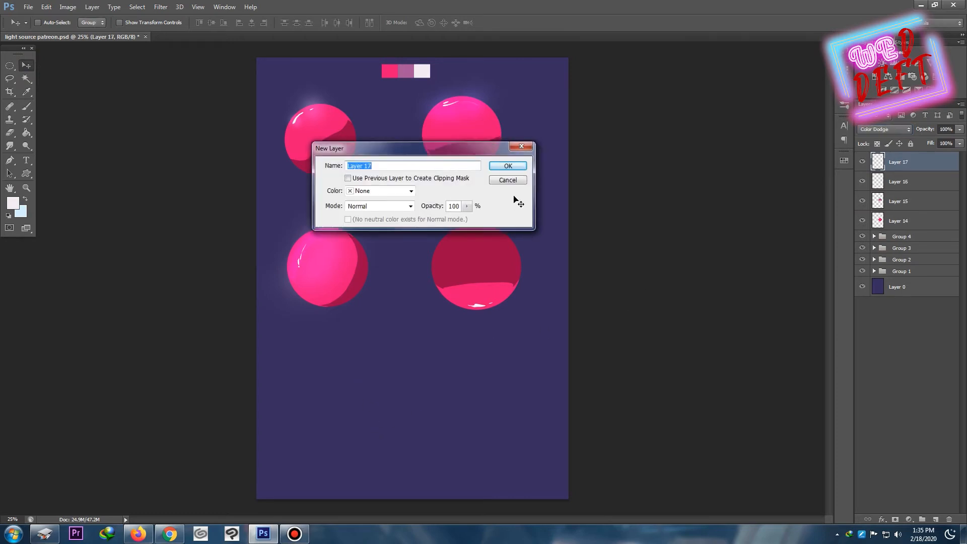
key("Return")
key("ctrl+plus")
key("ctrl+plus")
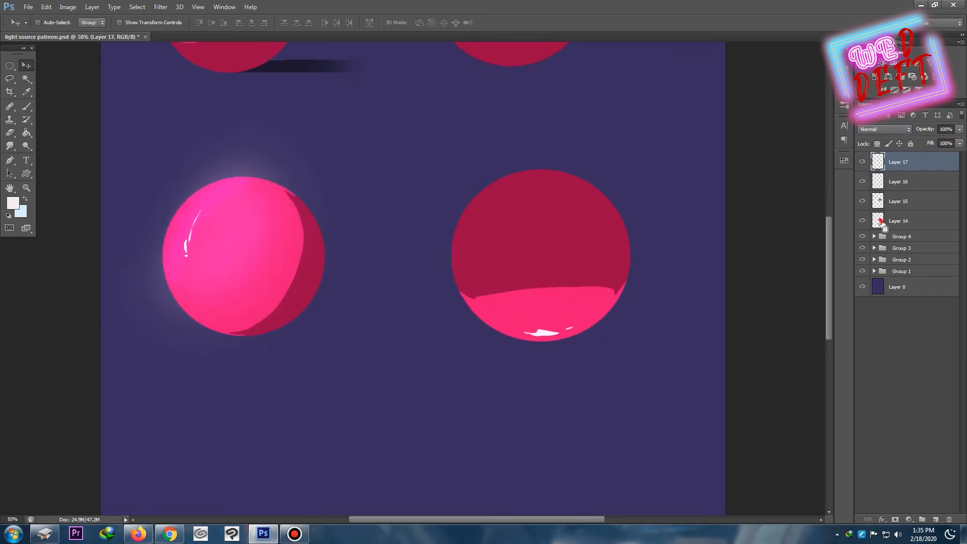
left_click(881, 222, "ctrl")
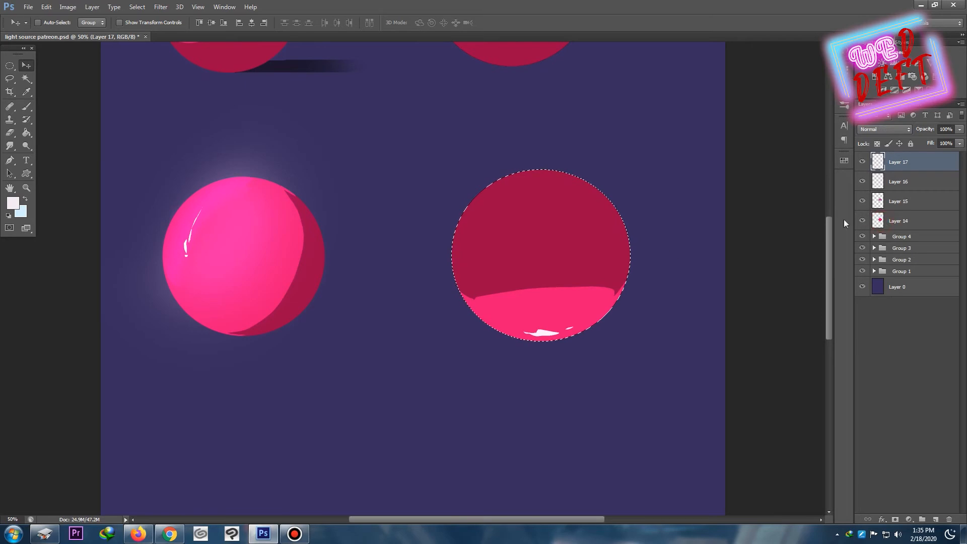
left_click(27, 106)
left_click(17, 203)
left_click(718, 390)
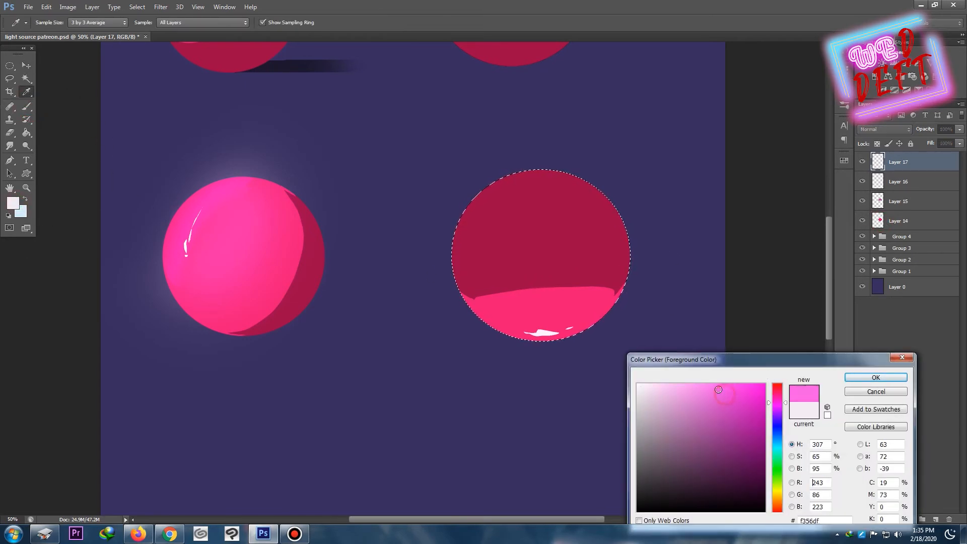
key("Return")
mouse_move(471, 328)
left_mouse_down()
mouse_move(538, 348)
mouse_move(613, 338)
left_mouse_up()
key("ctrl+d")
Step: Try Color Dodge on the fourth ball's new pink shading layer, but settle on Overlay as its blend mode
key("ctrl+minus")
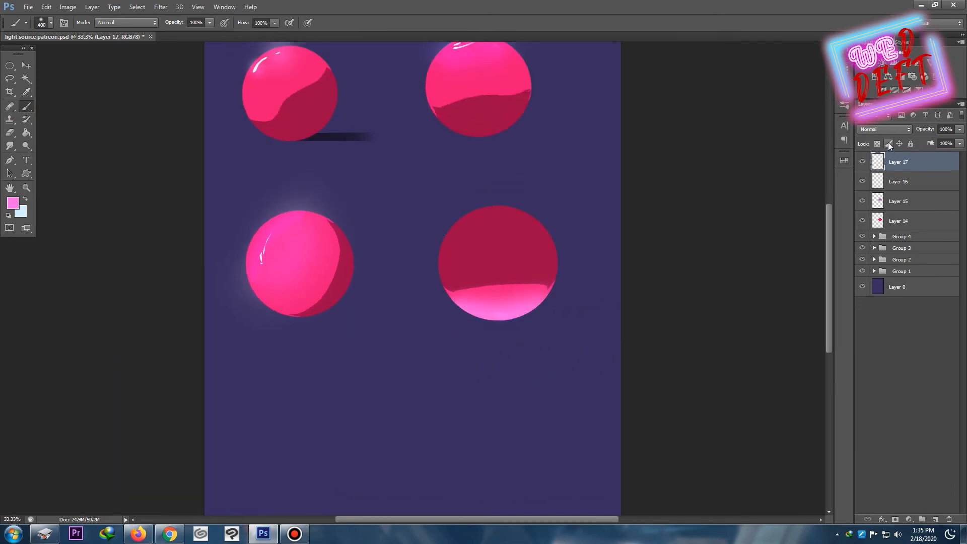
left_click(885, 129)
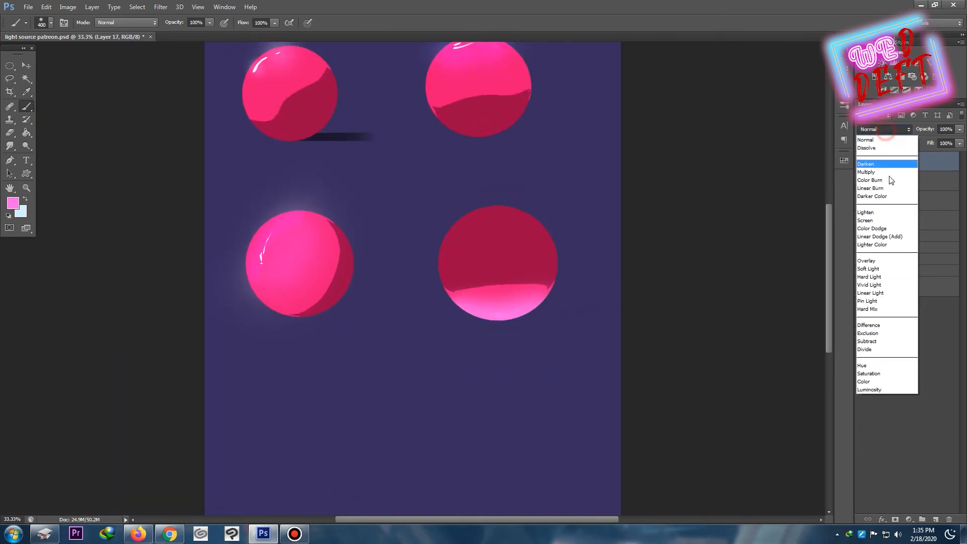
left_click(887, 229)
key("Down")
key("Up")
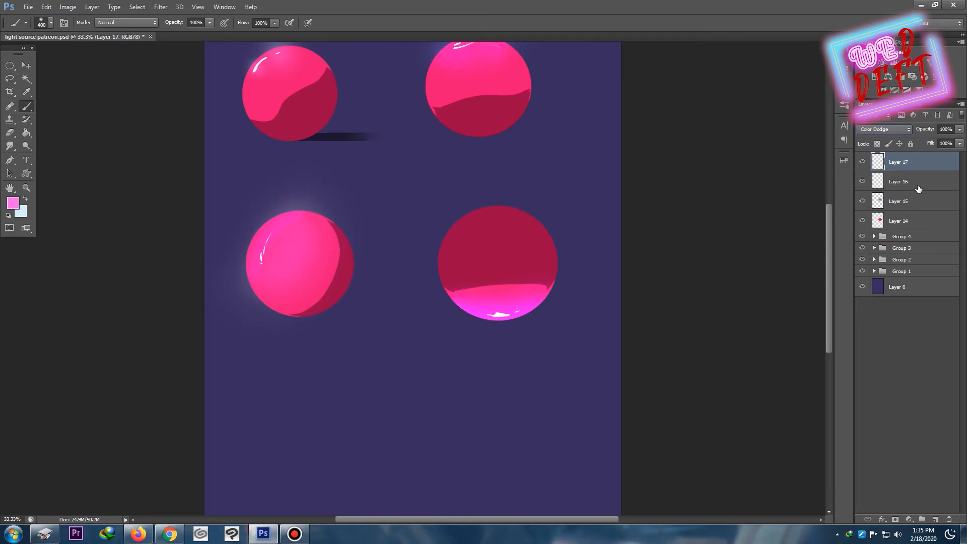
left_click(893, 132)
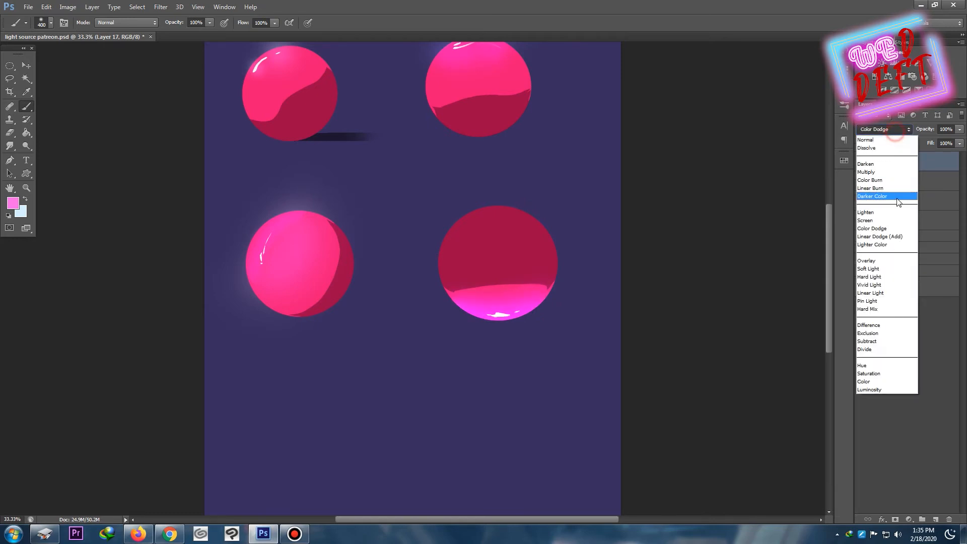
left_click(882, 250)
key("ctrl+minus")
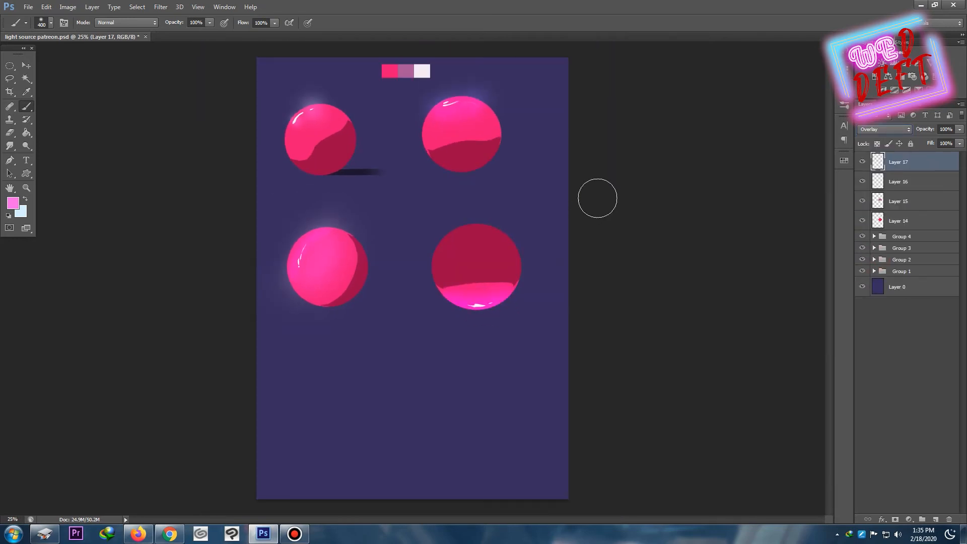
Step: On another new layer, paint light pink over the fourth ball's lit lower area inside its outline with a 500-pixel brush
key("ctrl+shift+n")
key("Return")
left_click(13, 203)
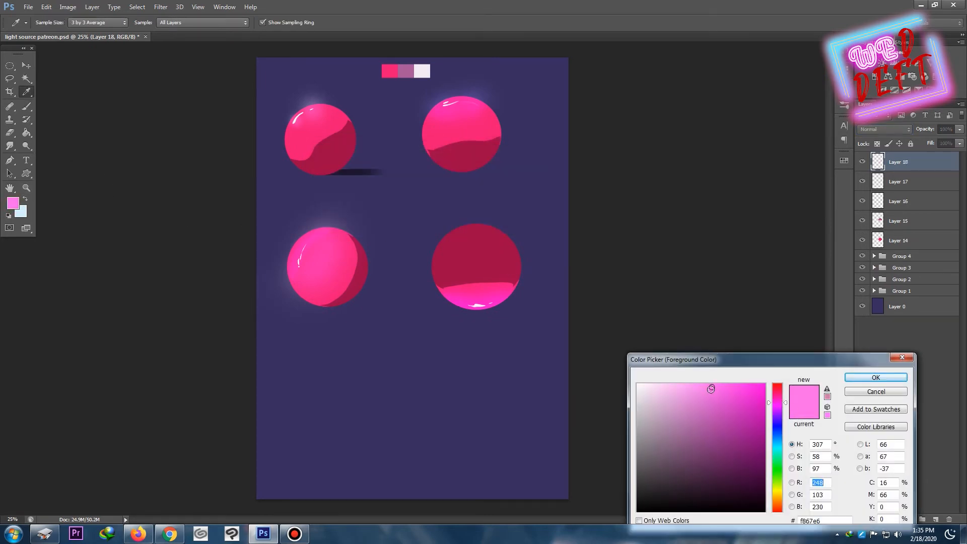
key("Return")
key("b")
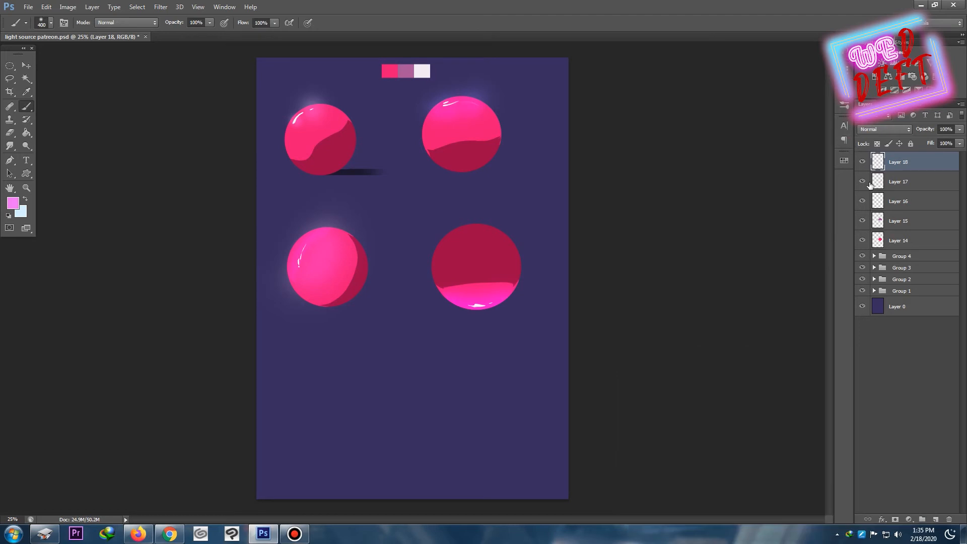
left_click(881, 240, "ctrl")
key("ctrl+plus")
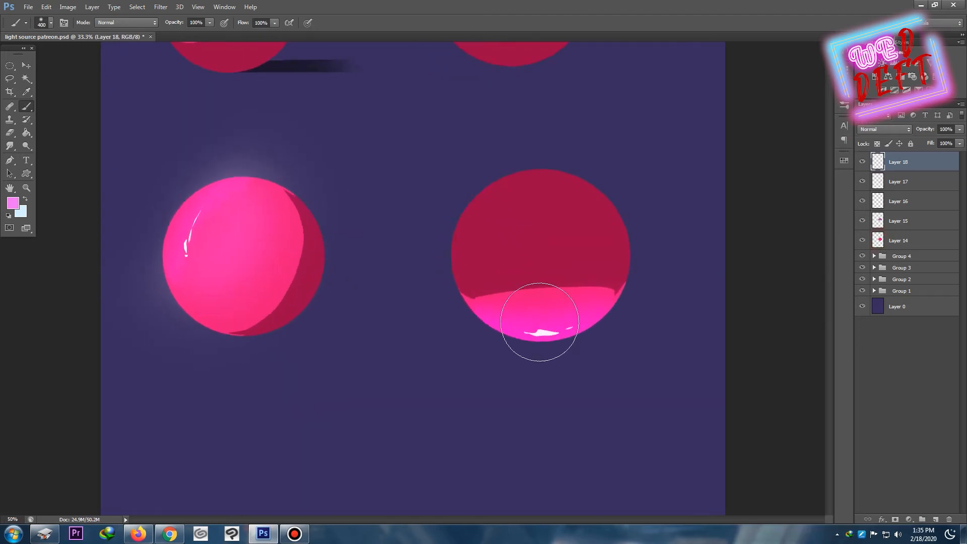
key("bracketright")
mouse_move(519, 317)
left_mouse_down()
mouse_move(494, 332)
mouse_move(551, 352)
mouse_move(591, 352)
left_mouse_up()
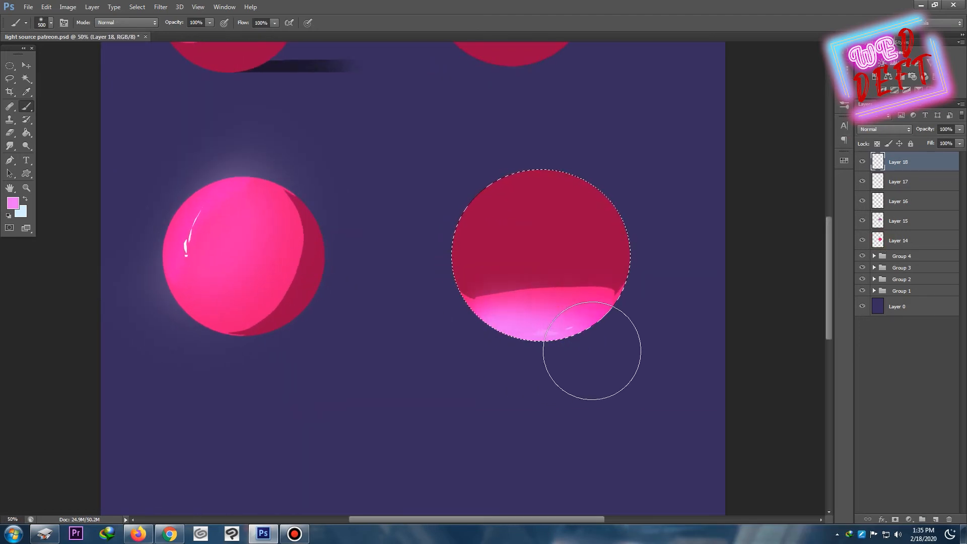
mouse_move(610, 318)
left_mouse_down()
mouse_move(518, 324)
mouse_move(494, 338)
left_mouse_up()
key("ctrl+d")
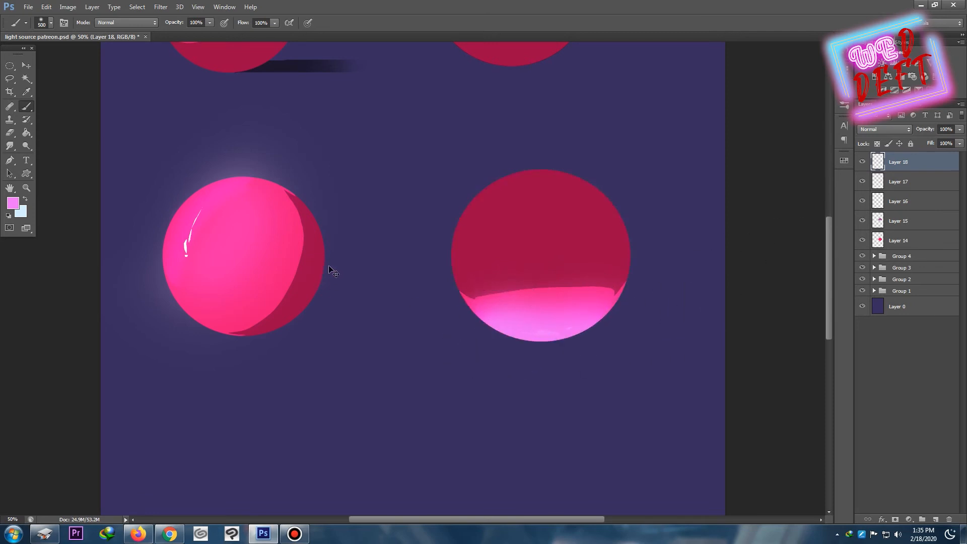
Step: Paint a soft pink glow spilling past the fourth ball's bottom edge and set the layer to Linear Dodge (Add)
mouse_move(510, 328)
left_mouse_down()
mouse_move(518, 334)
mouse_move(582, 307)
left_mouse_up()
key("ctrl+z")
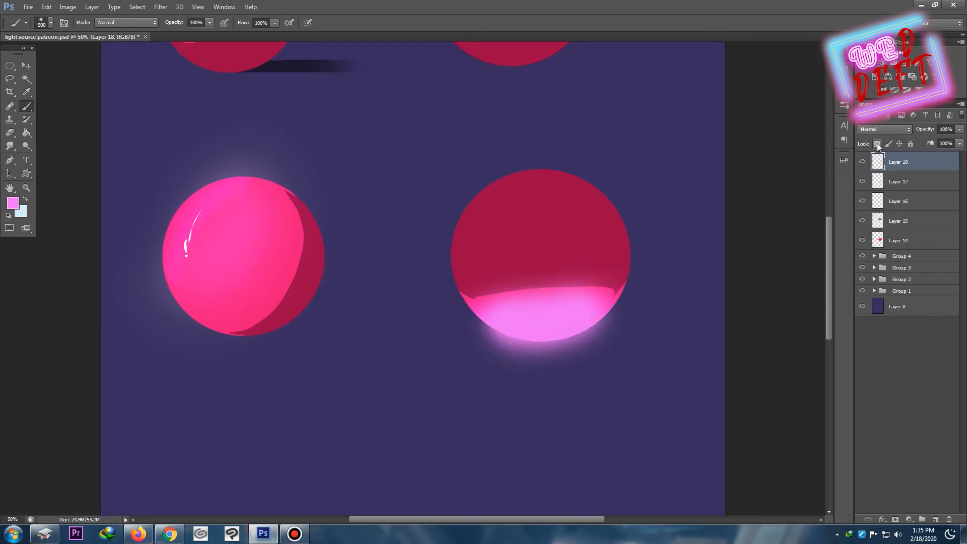
left_click(884, 129)
left_click(894, 236)
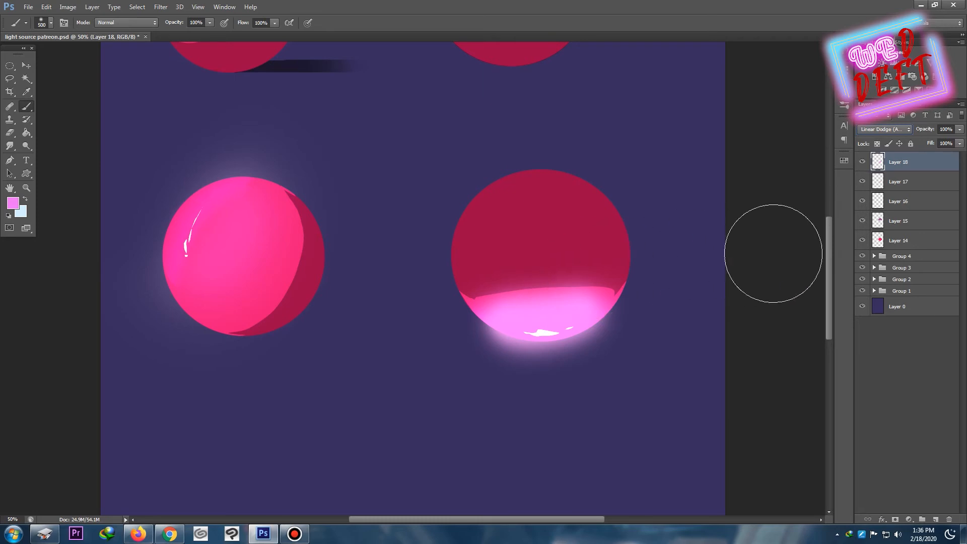
Step: Erase the excess pink glow on and below the fourth ball with a soft 500-pixel eraser
key("e")
key("bracketright")
key("bracketright")
key("bracketright")
key("bracketright")
key("bracketright")
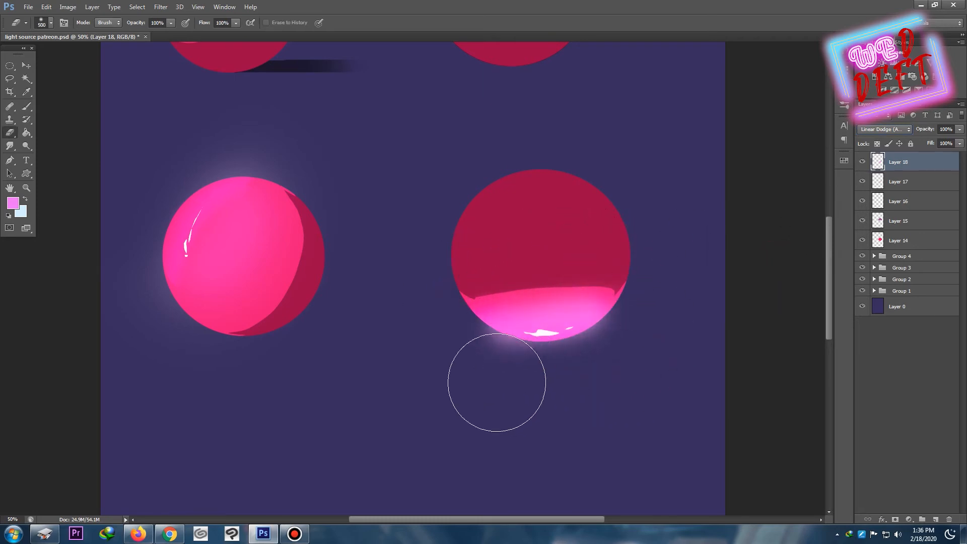
Step: Examine the fourth ball's underside glow at several zoom levels against the other three balls
key("ctrl+minus")
key("ctrl+minus")
key("ctrl+minus")
key("ctrl+minus")
key("ctrl+minus")
key("ctrl+minus")
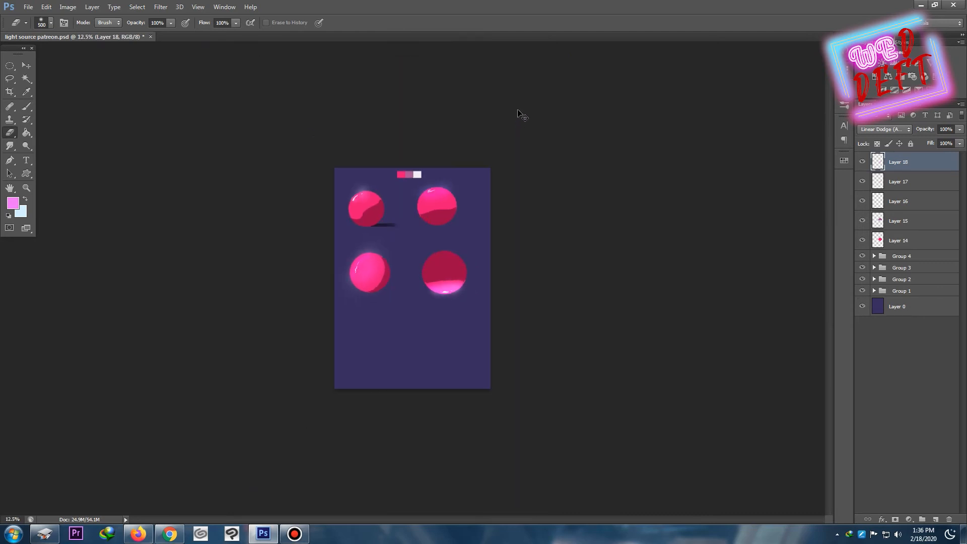
key("ctrl+plus")
key("ctrl+plus")
key("ctrl+plus")
key("ctrl+plus")
key("ctrl+plus")
key("ctrl+minus")
key("ctrl+minus")
key("ctrl+minus")
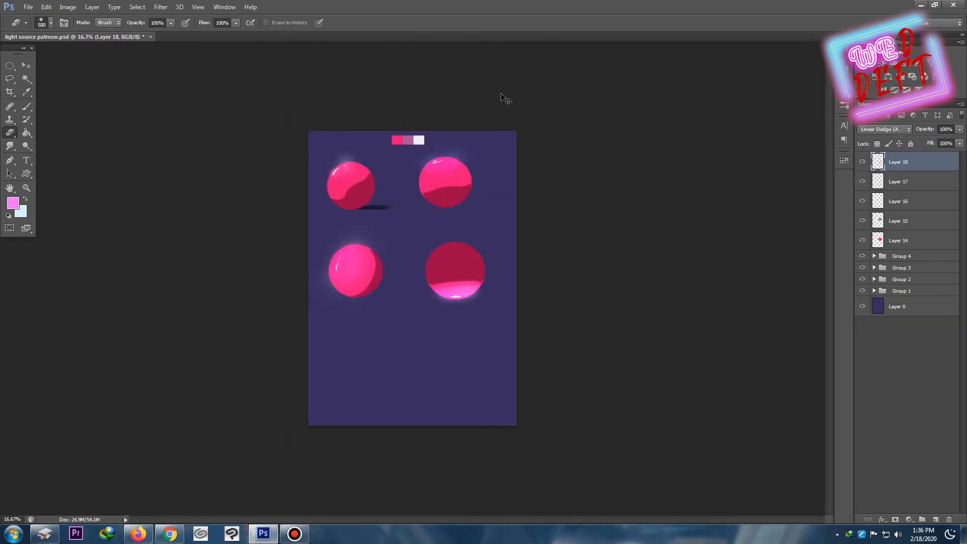
key("ctrl+plus")
key("ctrl+plus")
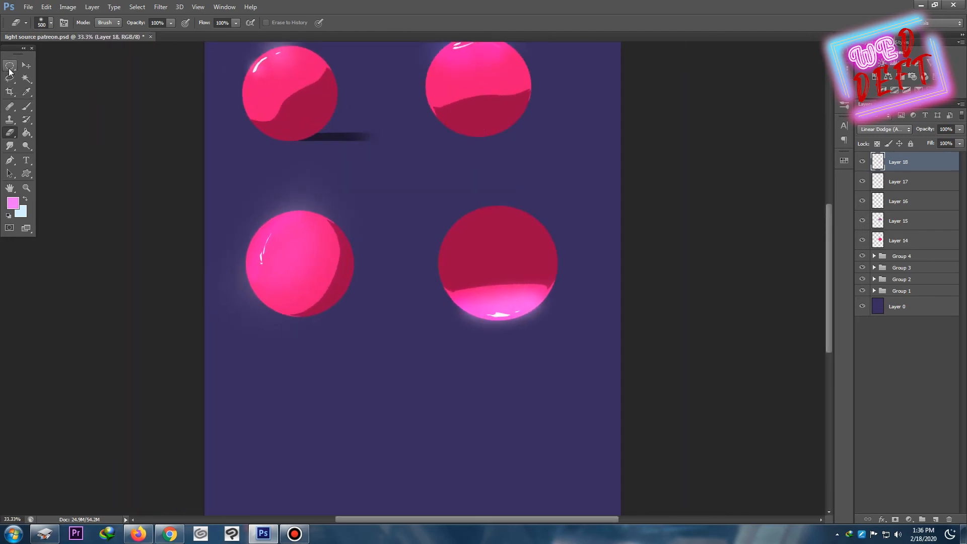
Step: Erase a thin rim along both side edges of the fourth ball's shadow layer with a 50-pixel eraser
left_click(10, 78)
key("ctrl+plus")
left_click(596, 240, "ctrl")
key("e")
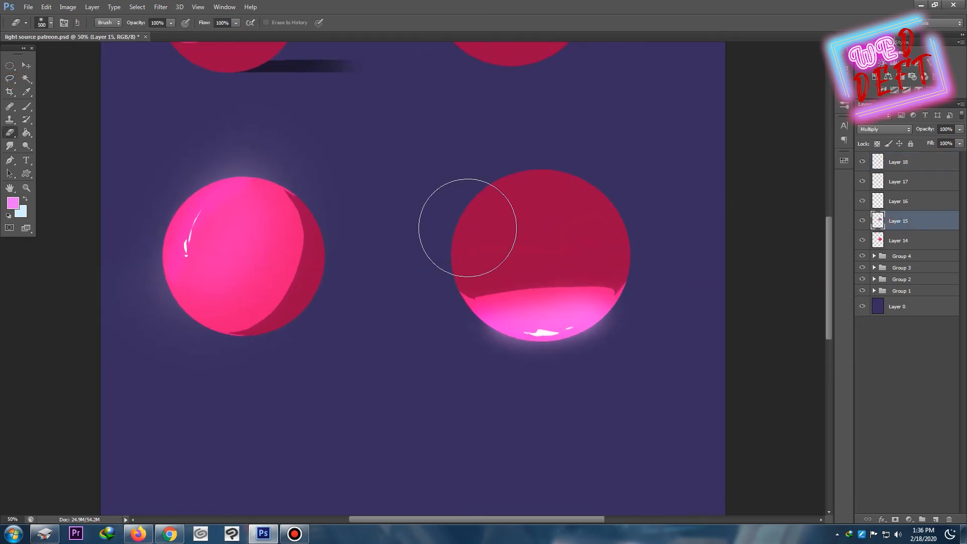
key("bracketleft")
key("bracketleft")
key("bracketleft")
key("bracketleft")
key("bracketleft")
key("bracketleft")
key("bracketleft")
key("bracketleft")
key("bracketleft")
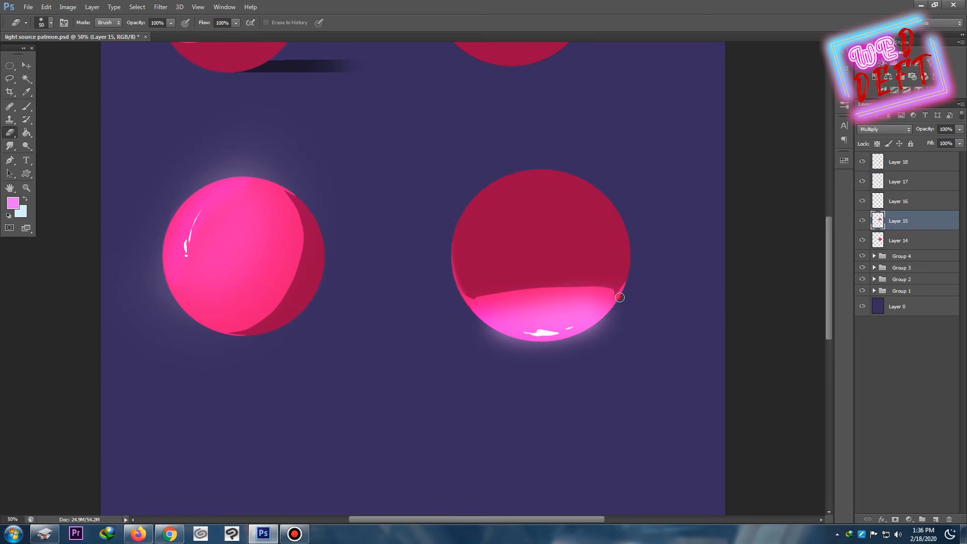
left_click_drag(628, 270, 634, 249)
key("ctrl+z")
Step: Check the fourth ball's rim light at different zooms and toggle its highlight and glow layers to compare their effect
scroll(562, 149, "down", 3)
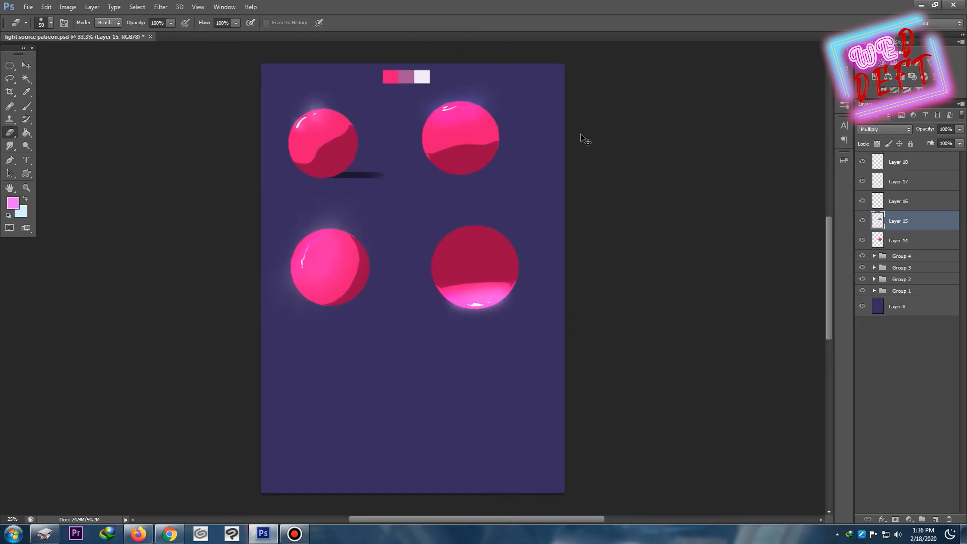
scroll(590, 125, "up", 2)
scroll(614, 120, "down", 2)
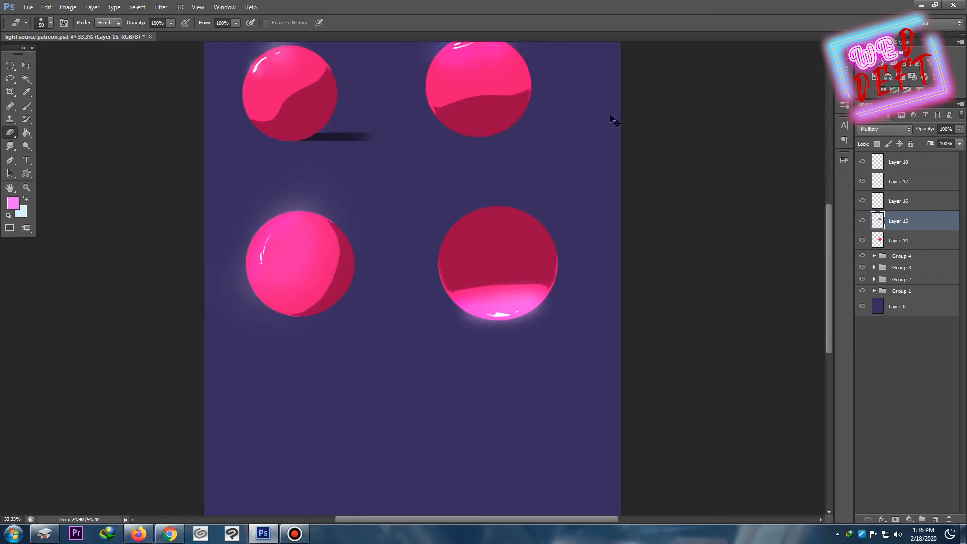
scroll(551, 184, "up", 3)
left_click_drag(544, 180, 435, 254)
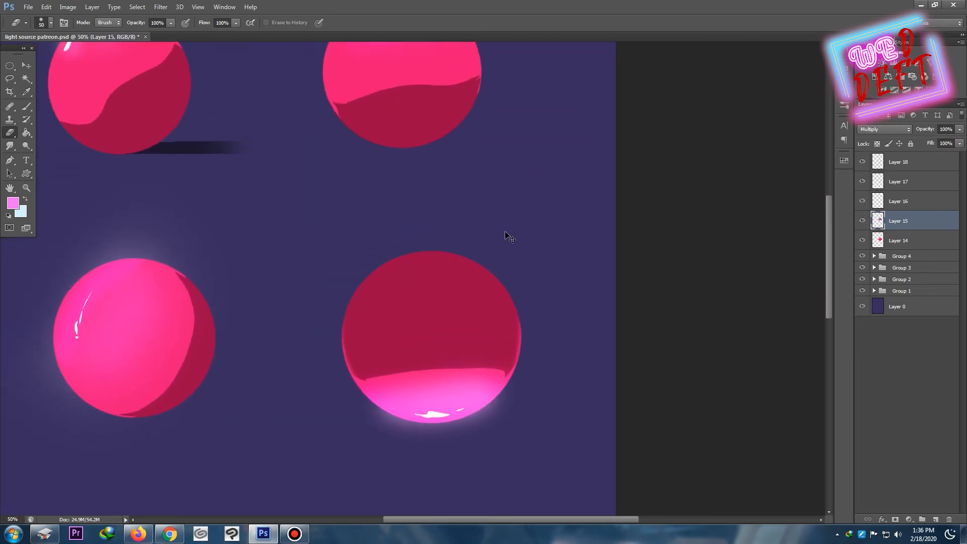
scroll(505, 233, "down", 1)
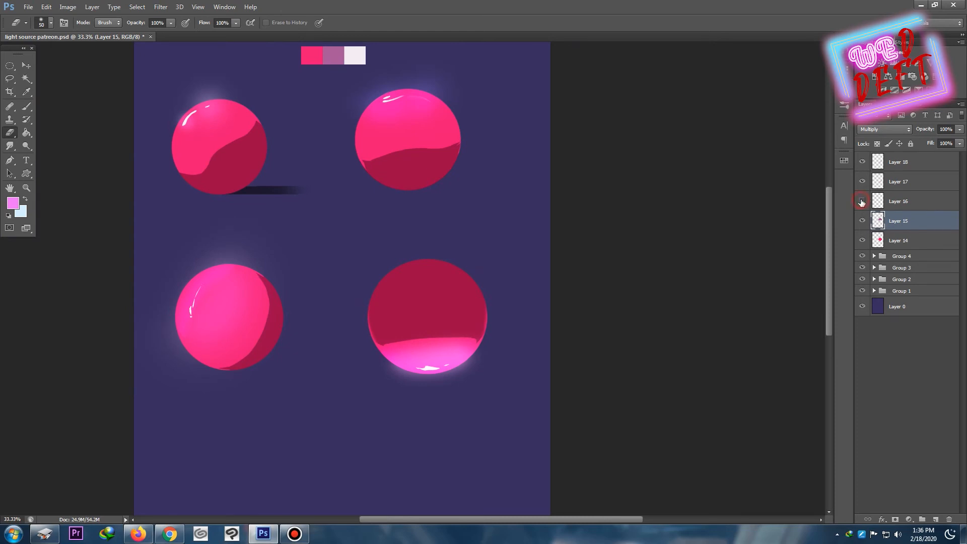
left_click_drag(862, 199, 861, 184)
left_click(862, 178)
left_click(861, 161)
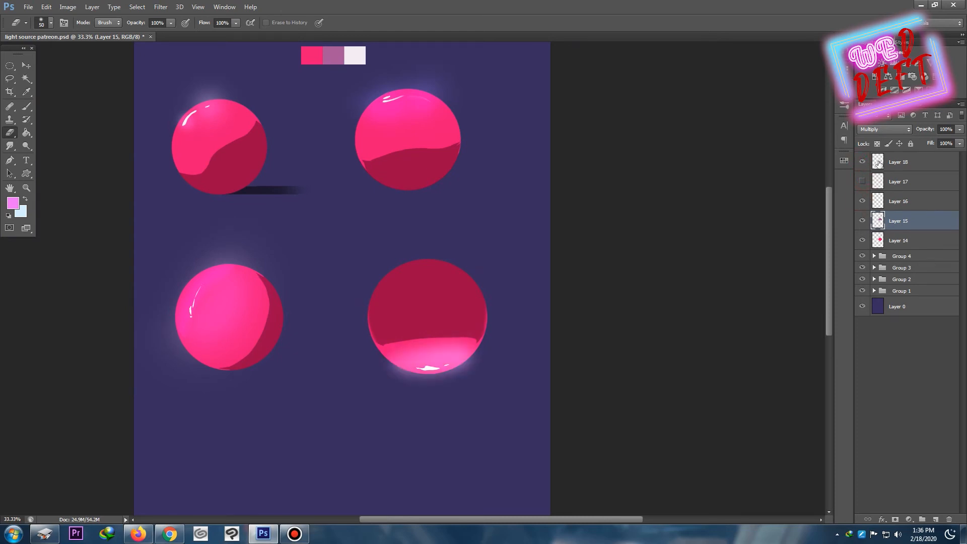
Step: Soften the Linear Dodge glow layer on the fourth ball with a 500-pixel eraser
left_click(902, 162)
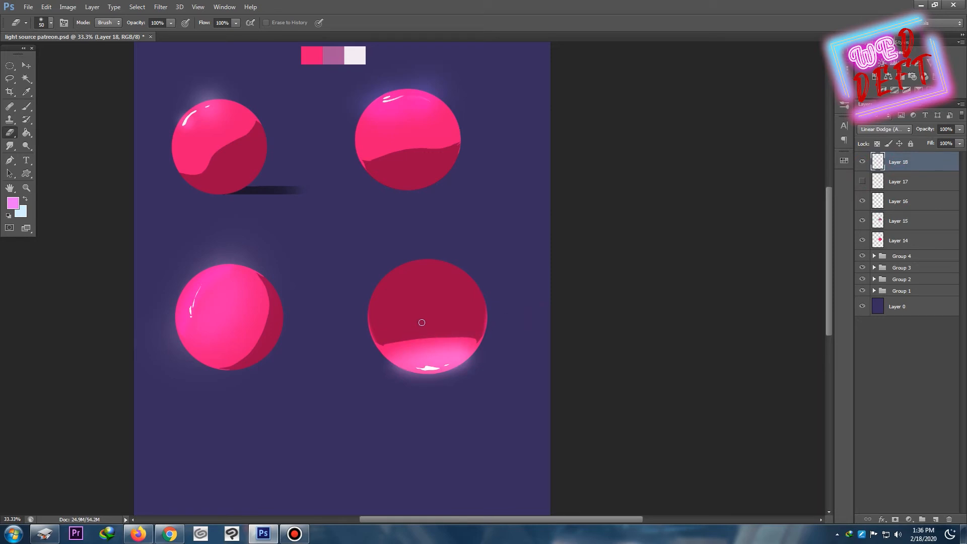
key("bracketright")
key("bracketright")
key("bracketright")
key("bracketright")
key("bracketright")
key("bracketright")
key("bracketright")
key("bracketright")
key("bracketright")
key("bracketright")
key("bracketright")
key("bracketright")
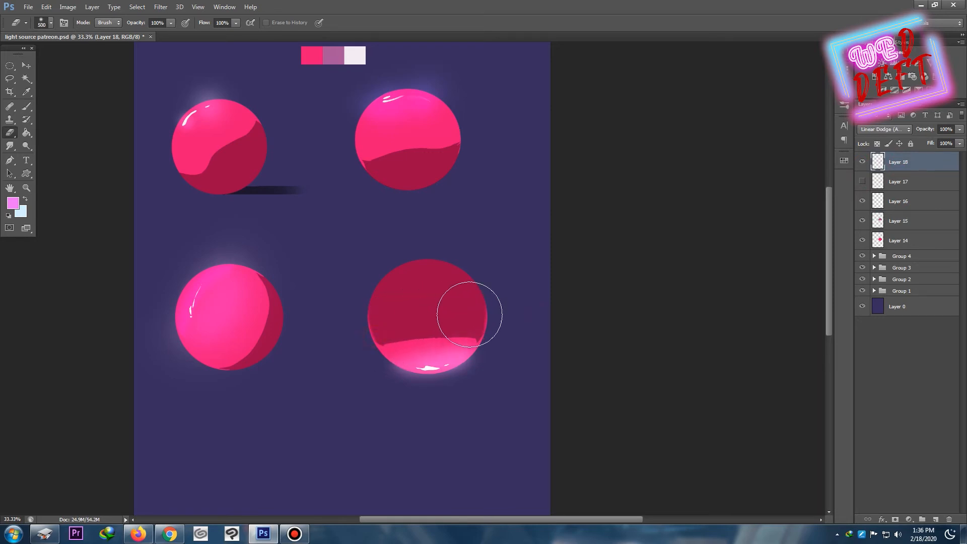
Step: Compare the fourth ball's softened glow with the other balls at several zoom levels
key("ctrl+minus")
key("ctrl+minus")
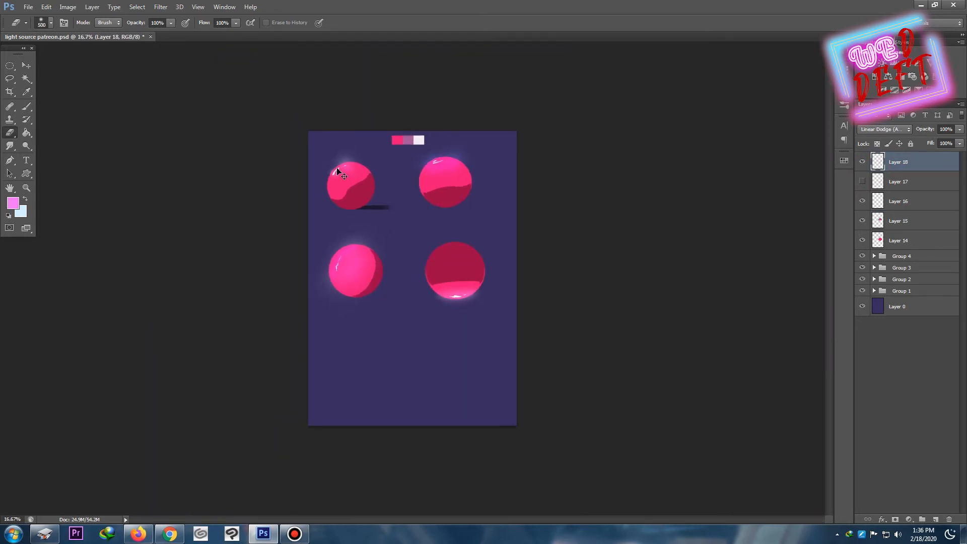
key("ctrl+plus")
key("ctrl+plus")
key("ctrl+minus")
key("ctrl+minus")
key("ctrl+plus")
key("ctrl+plus")
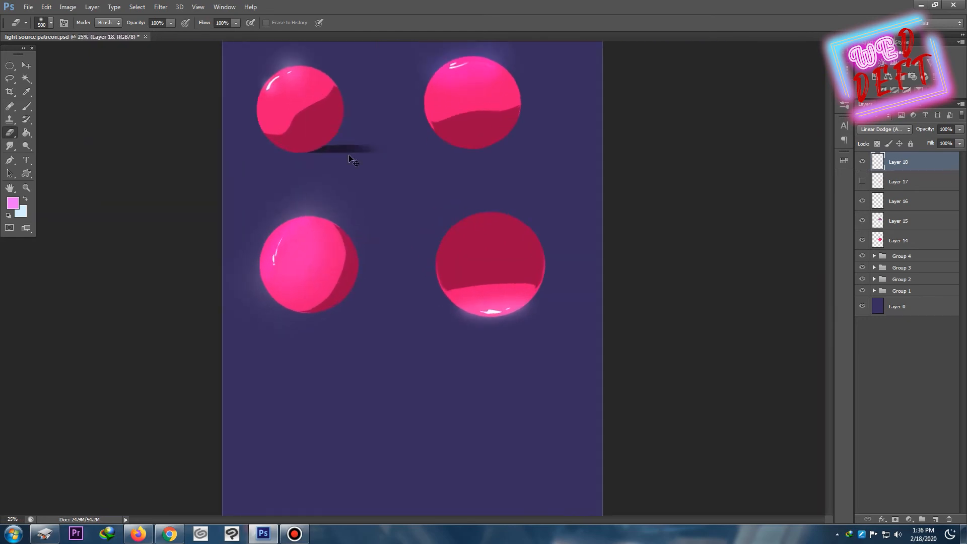
left_click(10, 78)
key("ctrl+minus")
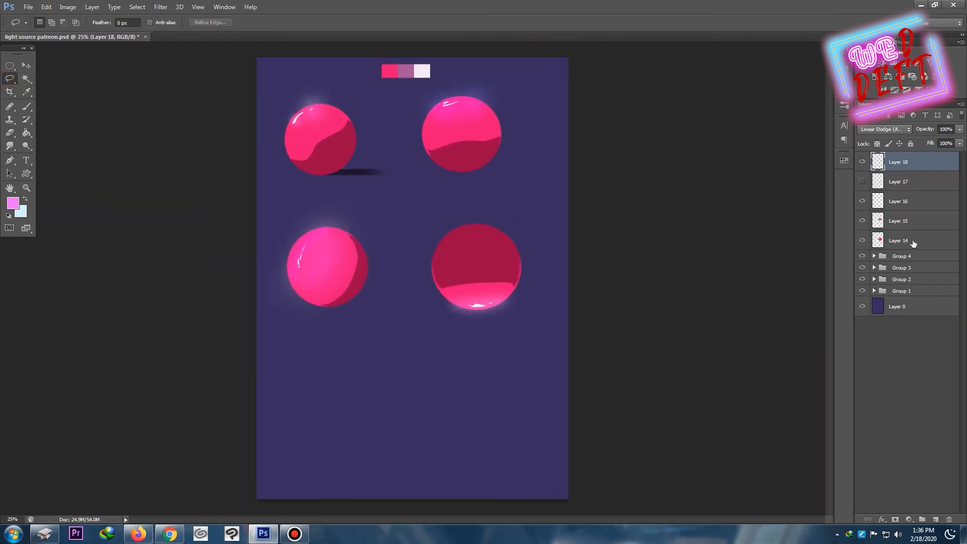
Step: Show the hidden Overlay shading layer and group the fourth ball's layers, Layer 14 through Layer 18
left_click(862, 181)
left_click(926, 183)
left_click(929, 238, "shift")
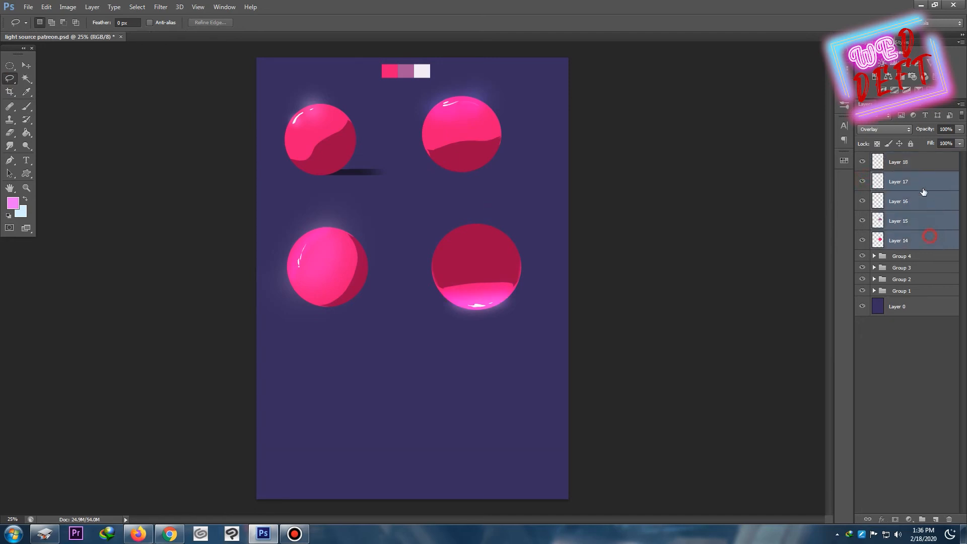
left_click(916, 161, "shift")
key("ctrl+g")
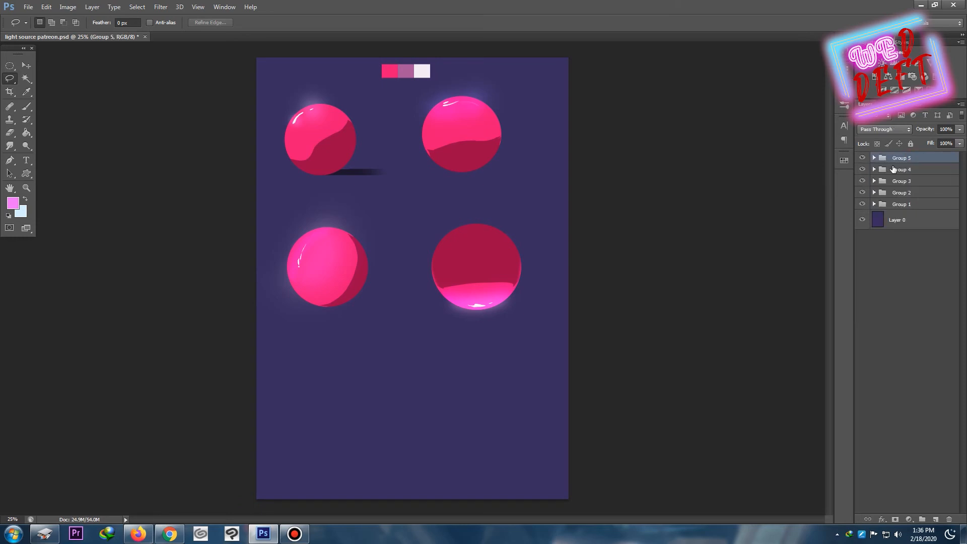
Step: Review the whole canvas with the four finished balls at several zoom levels
key("ctrl+minus")
key("ctrl+minus")
key("ctrl+plus")
key("ctrl+plus")
key("ctrl+plus")
key("ctrl+plus")
key("ctrl+minus")
key("ctrl+minus")
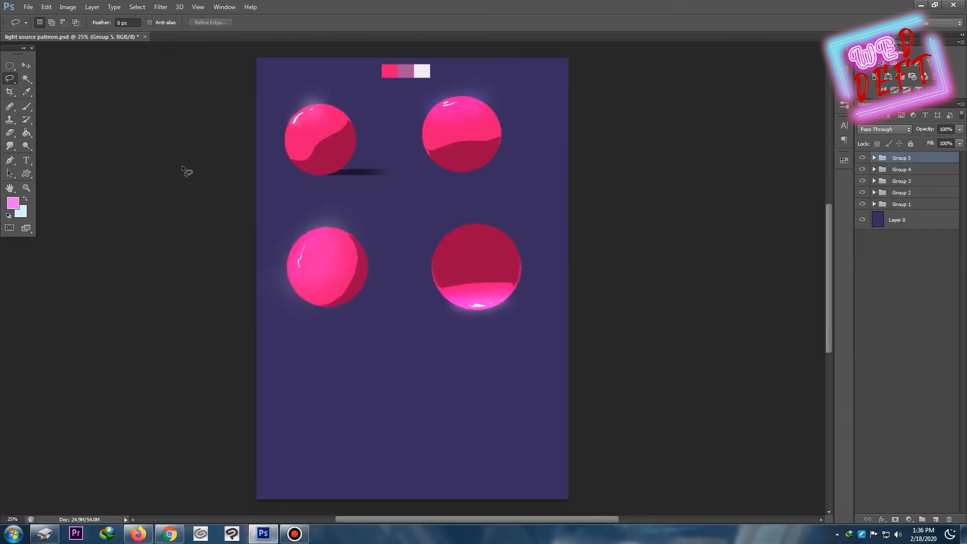
Step: Scale the fourth ball's group down to about 86 percent
left_click(26, 66)
key("ctrl+t")
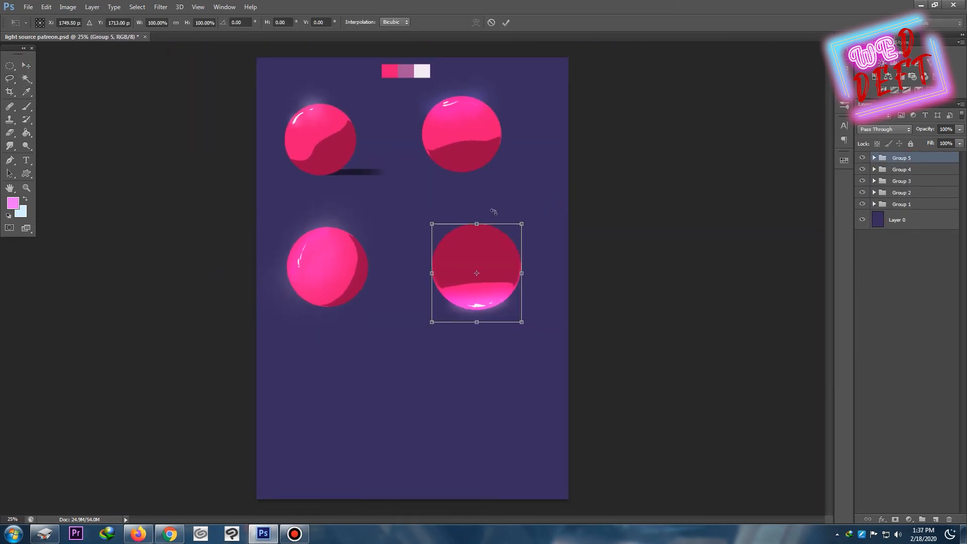
left_click_drag(445, 226, 458, 240)
key("Return")
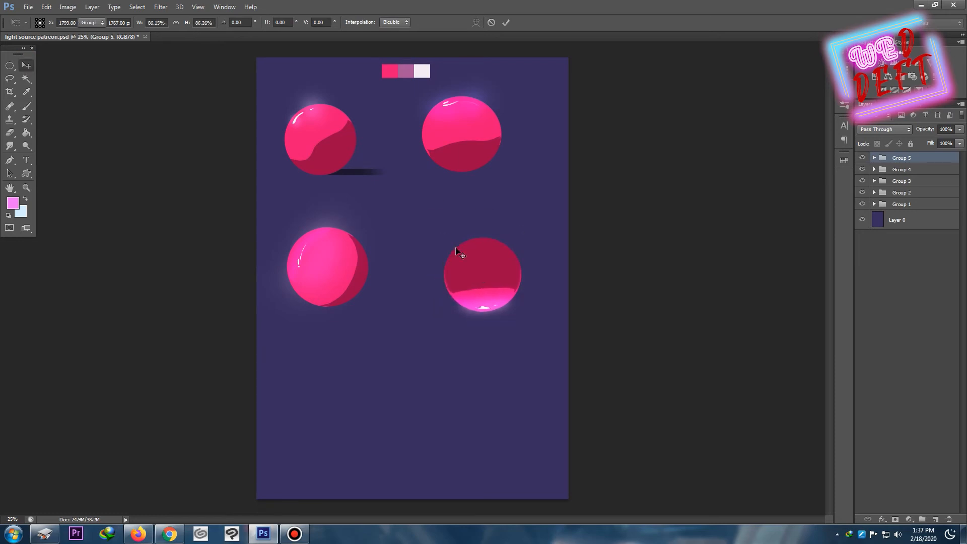
key("ctrl+minus")
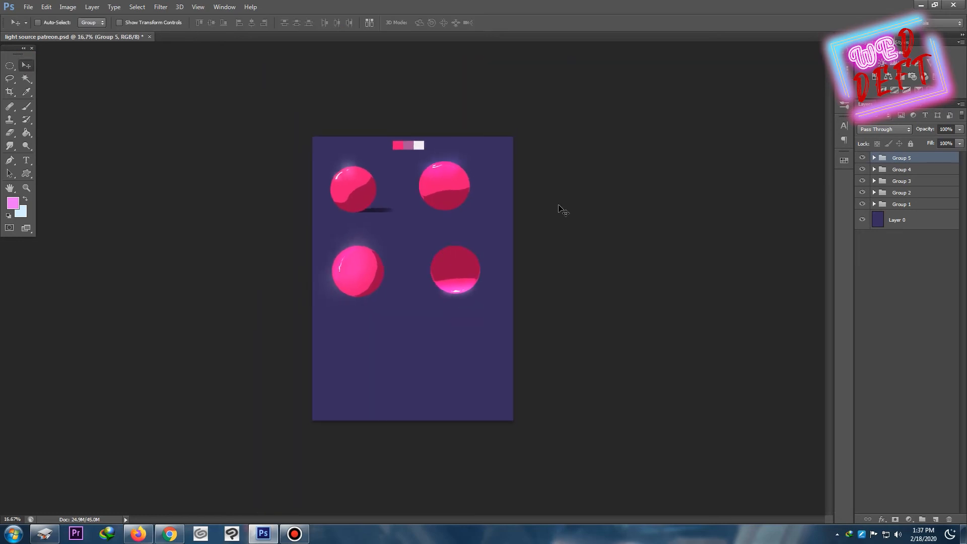
Step: Add a new layer and draw a large circular selection in the empty area below the four balls
left_click(9, 65)
key("ctrl+shift+n")
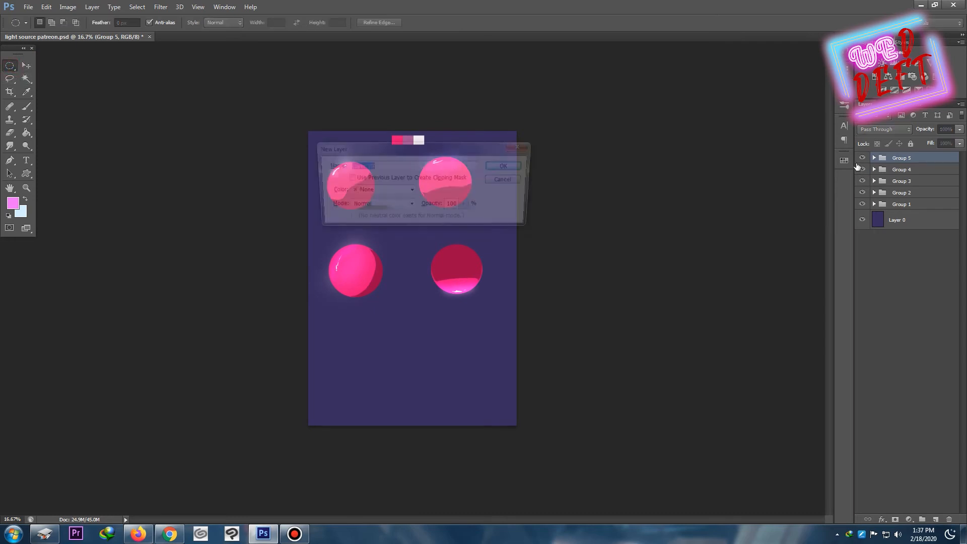
key("Return")
left_click_drag(383, 319, 468, 403)
left_click(26, 66)
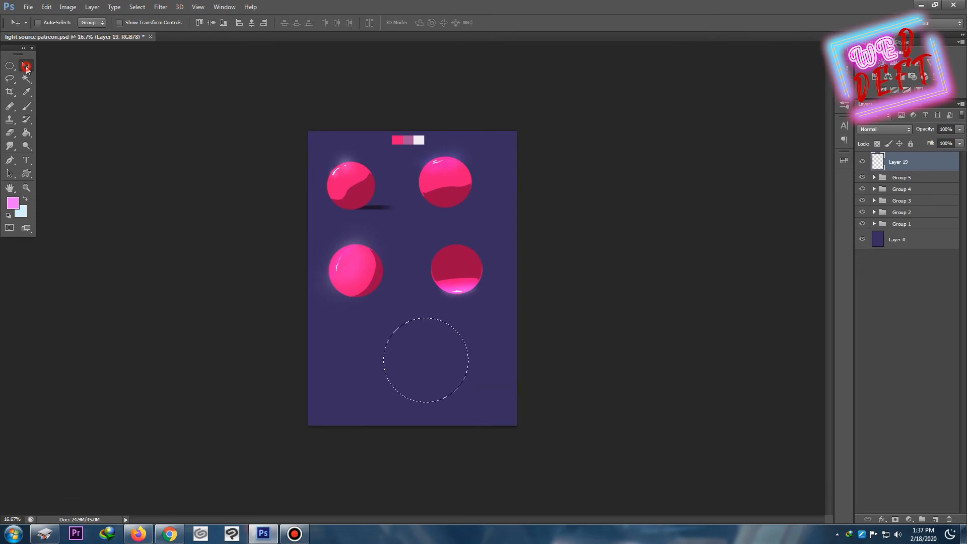
left_click_drag(437, 330, 430, 331)
key("Return")
Step: Fill the circular selection with the bright pink sampled from the first palette swatch, and deselect
key("o")
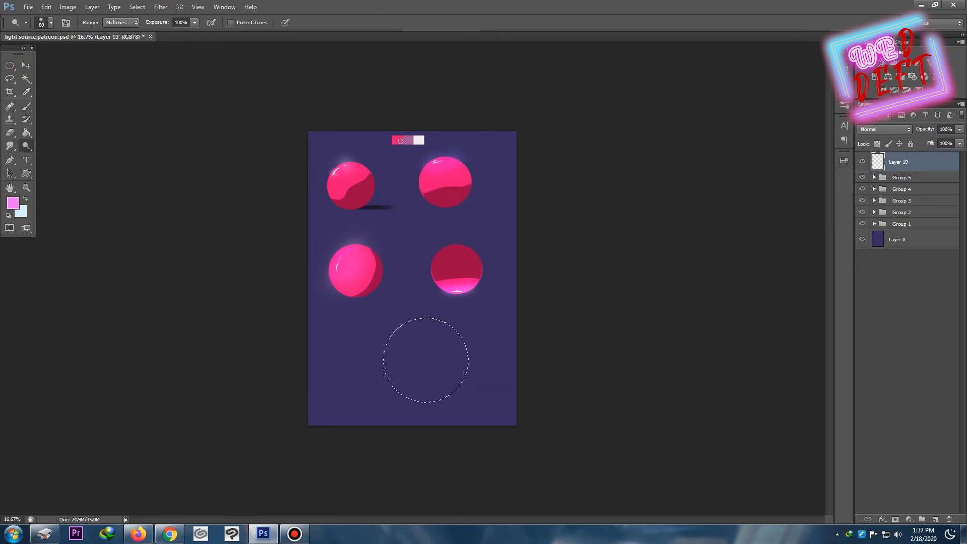
key("i")
left_click(398, 141)
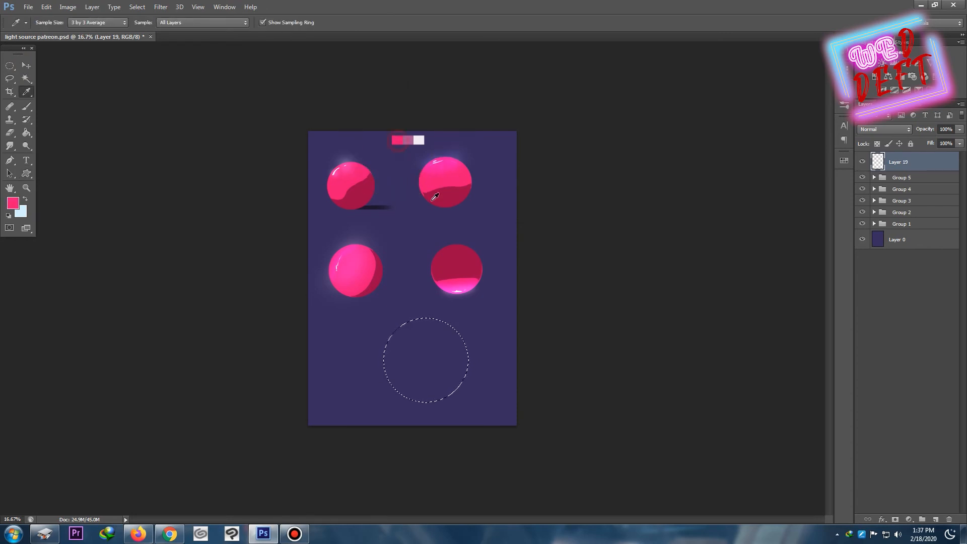
key("g")
left_click(431, 355)
key("ctrl+d")
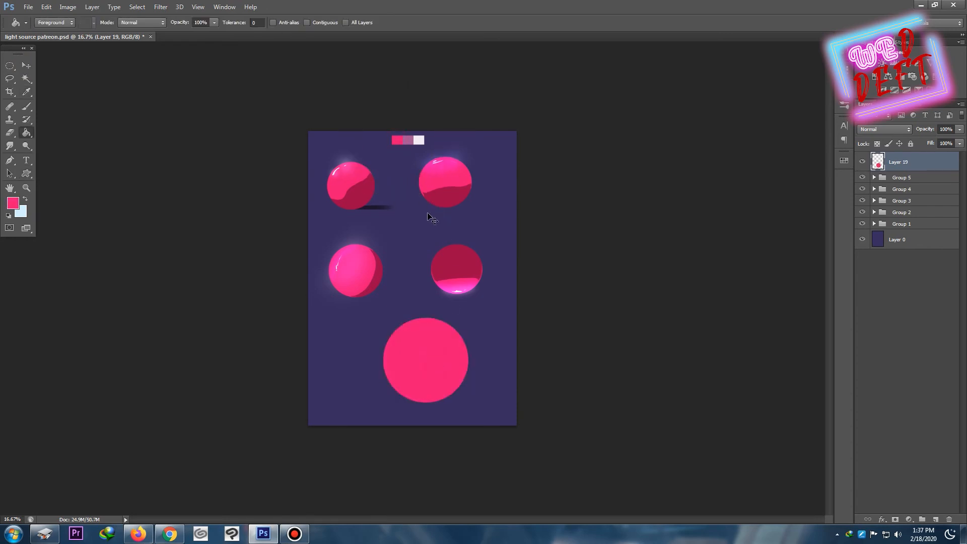
Step: Add an empty layer above the fifth ball and shift the ball slightly to the left
key("ctrl+shift+alt+n")
key("ctrl+plus")
left_click_drag(471, 381, 441, 237)
left_click(26, 65)
left_click_drag(353, 273, 353, 274)
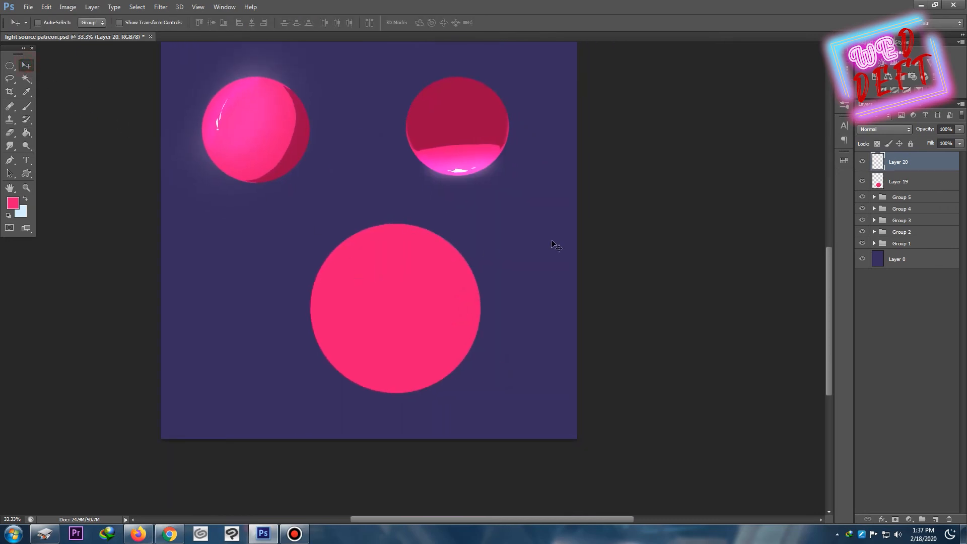
left_click_drag(430, 296, 409, 300)
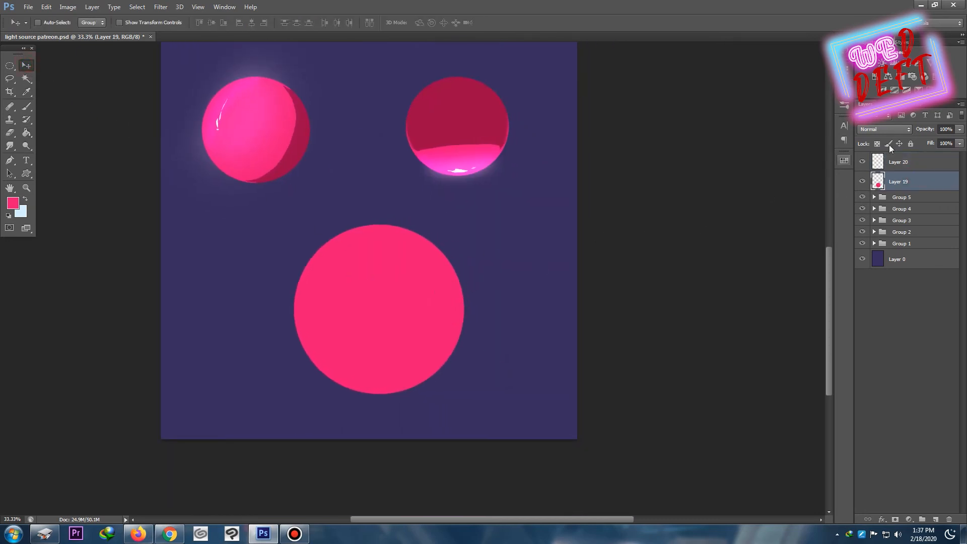
Step: Fill the fifth ball's outline on Layer 20 with the mauve palette swatch and set the layer's blend mode to Multiply
left_click_drag(890, 162, 883, 187)
left_click(880, 186, "ctrl")
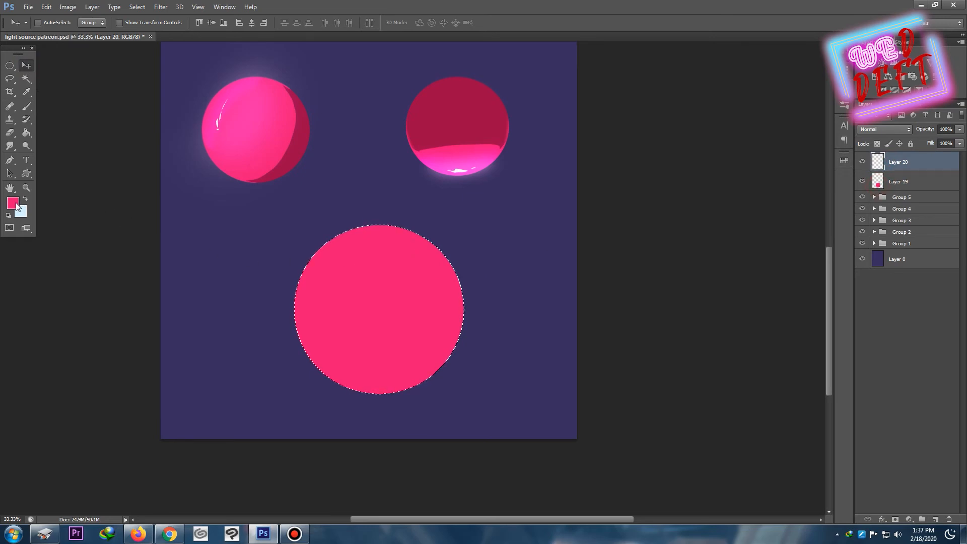
key("i")
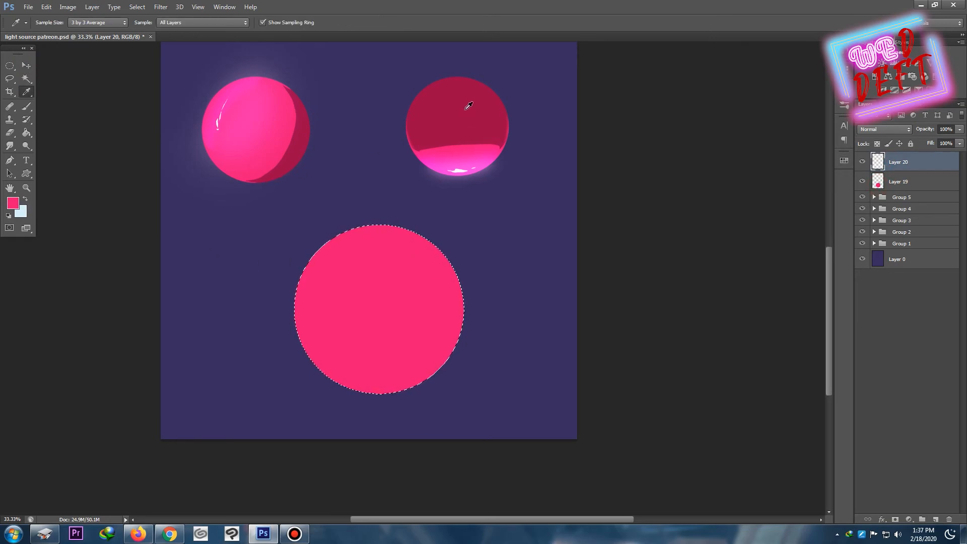
left_click_drag(389, 94, 367, 273)
left_click(344, 54)
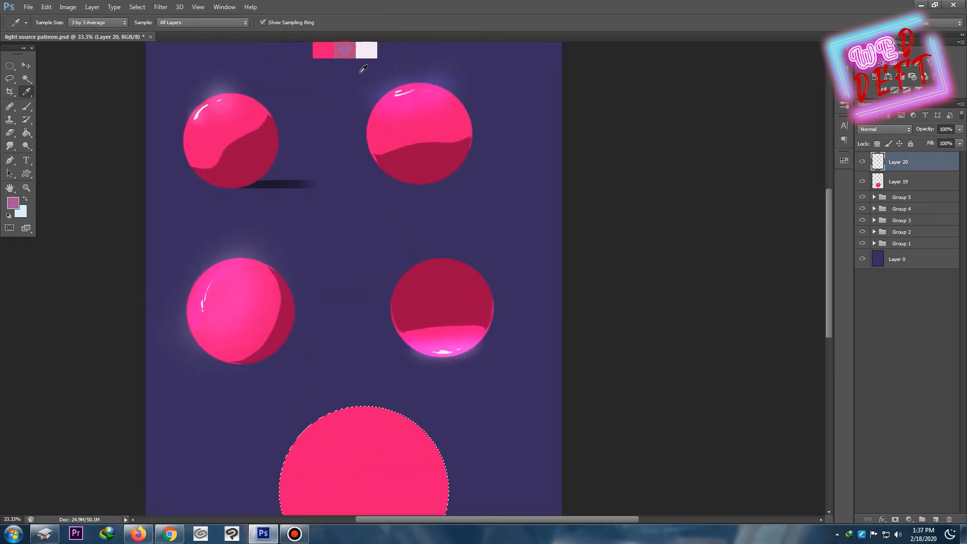
left_click_drag(431, 318, 420, 190)
key("g")
left_click(362, 323)
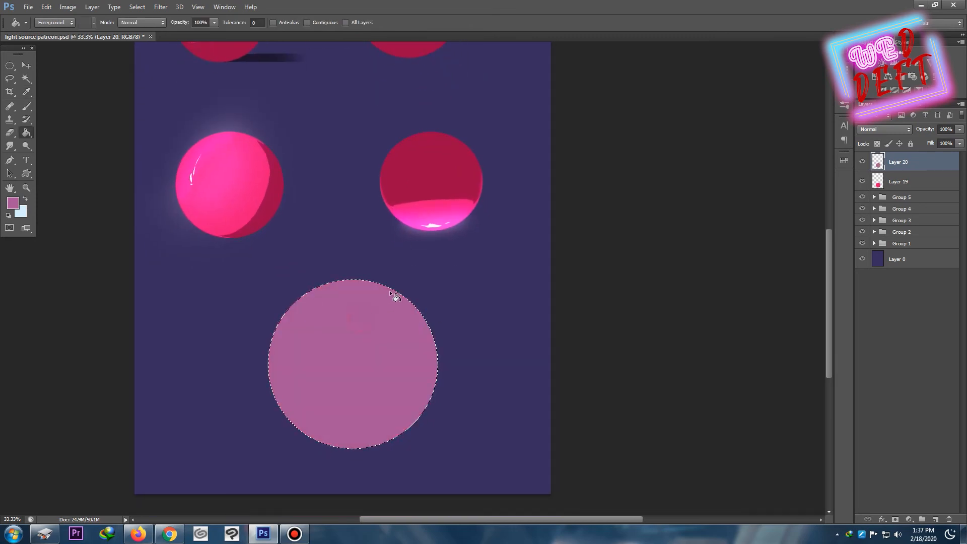
left_click(889, 131)
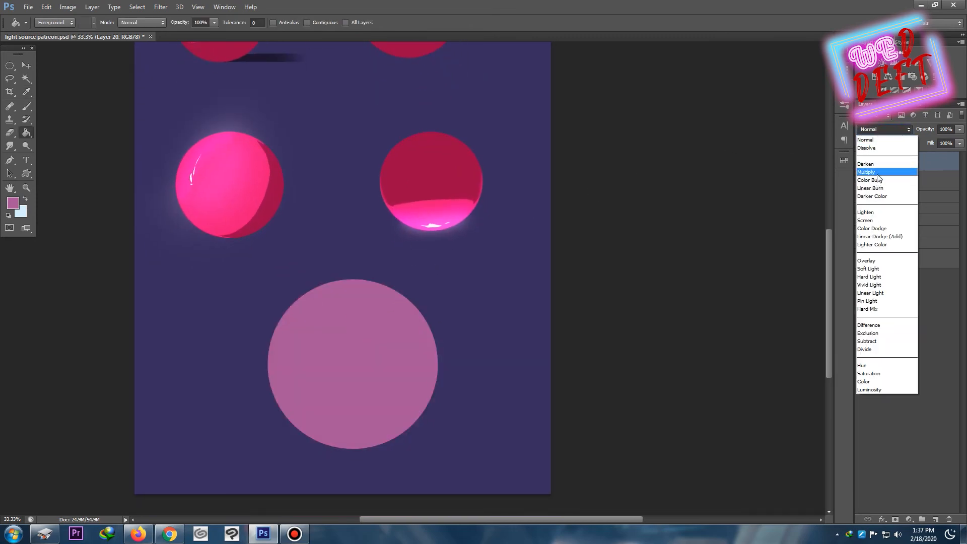
left_click(877, 176)
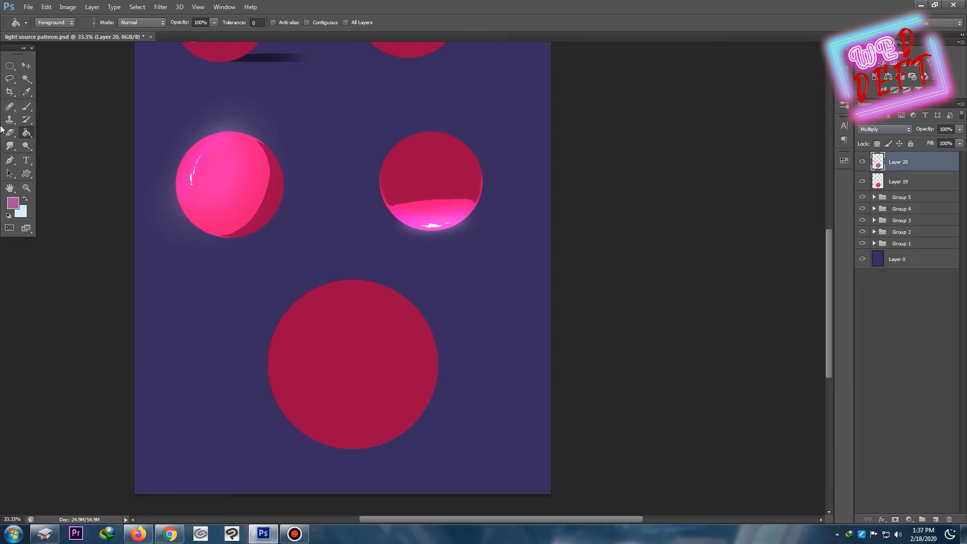
left_click(10, 78)
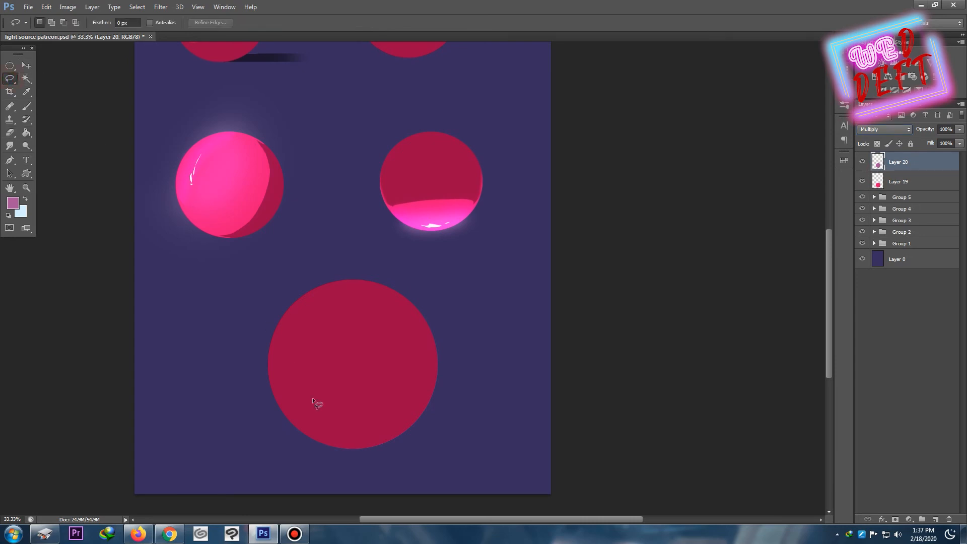
left_click(296, 537)
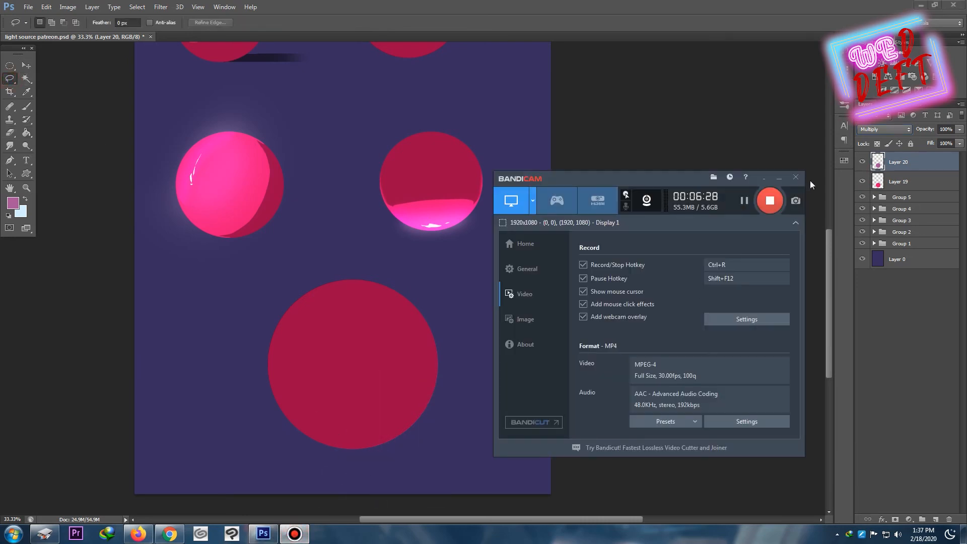
left_click(771, 200)
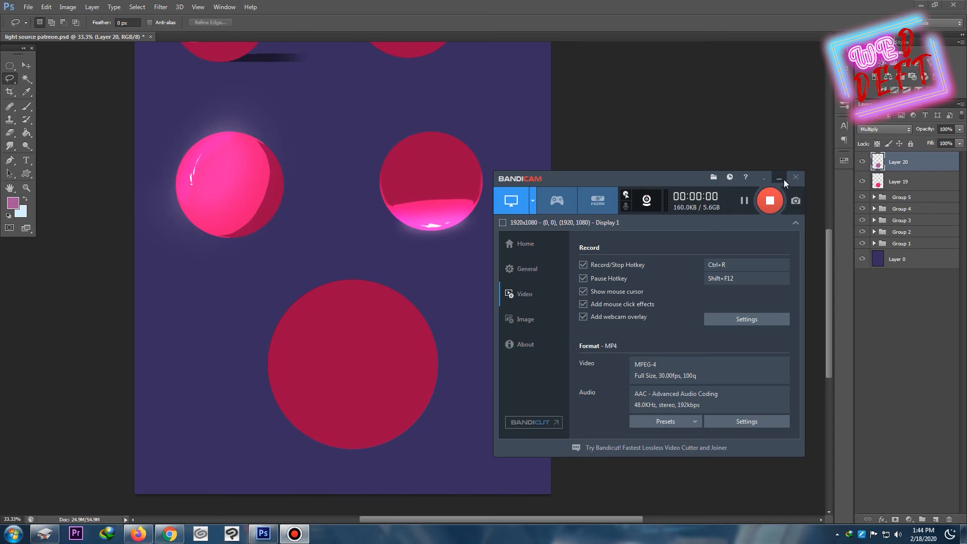
left_click(779, 178)
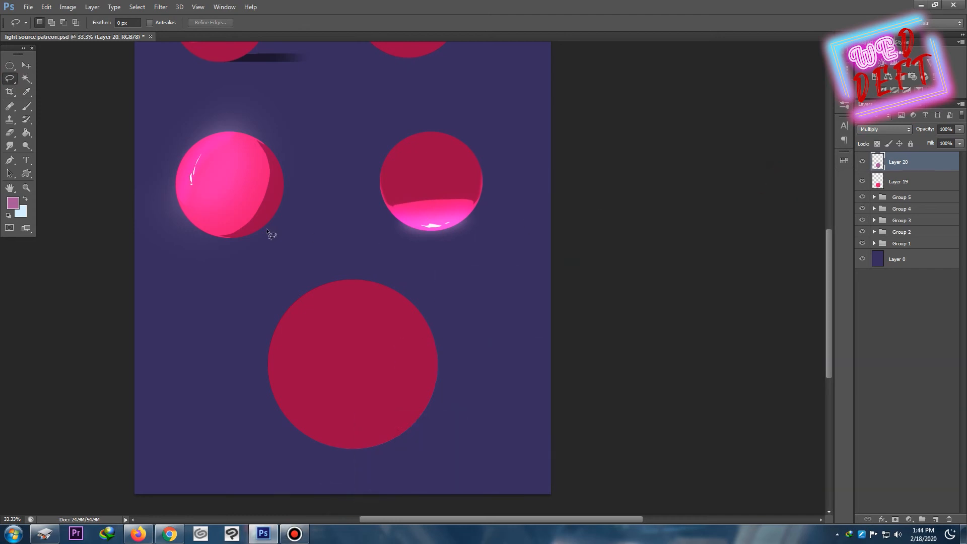
Step: Lasso the upper part of the fifth ball's Multiply shading along a diagonal curve and delete it
left_click(15, 77)
left_click_drag(269, 376, 308, 373)
mouse_move(400, 343)
left_mouse_down()
mouse_move(427, 325)
mouse_move(422, 308)
mouse_move(387, 278)
mouse_move(325, 273)
left_mouse_up()
left_click_drag(266, 337, 267, 374)
key("Delete")
left_click(228, 371)
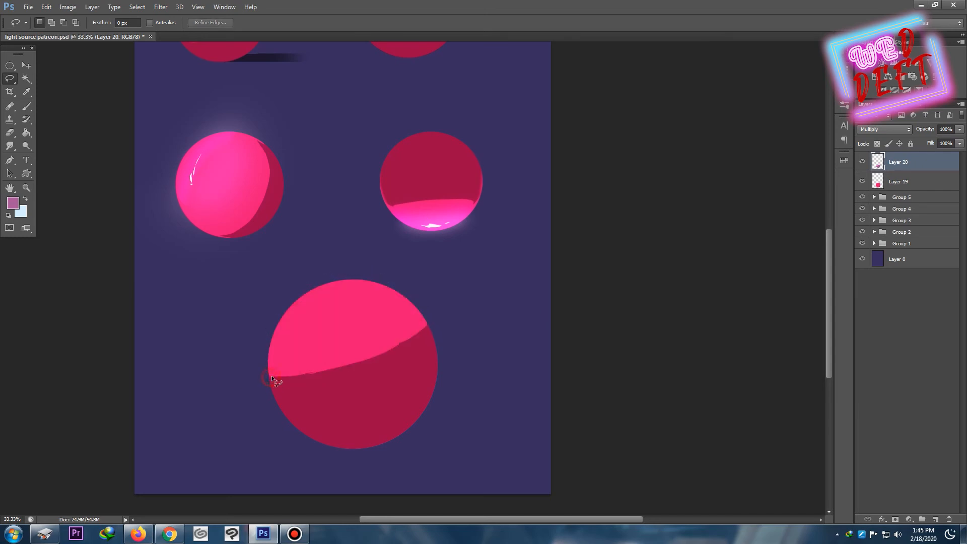
left_click(260, 371)
left_click(441, 315)
left_click(434, 325)
Step: Add a new layer above the fifth ball's shading and sample the near-white palette swatch
left_click_drag(496, 294, 565, 373)
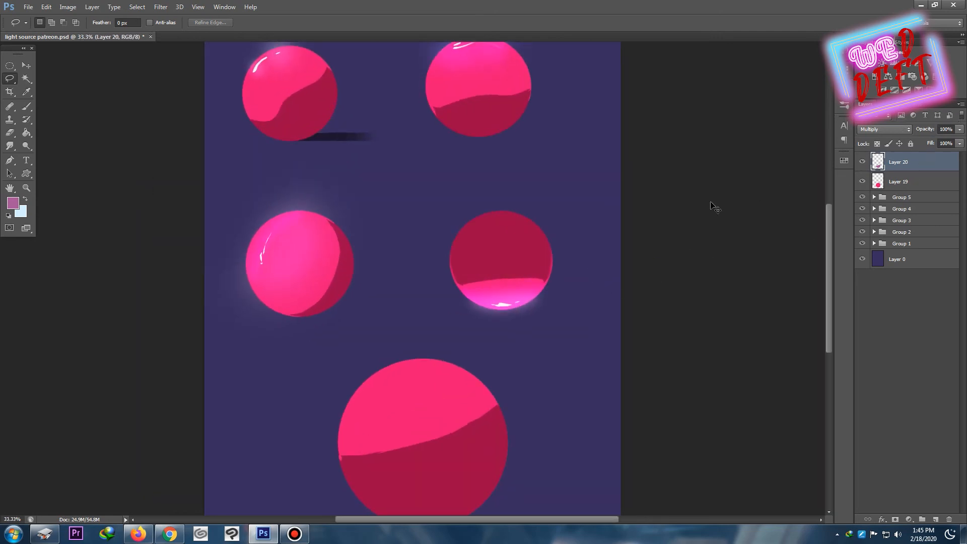
key("ctrl+shift+n")
key("Return")
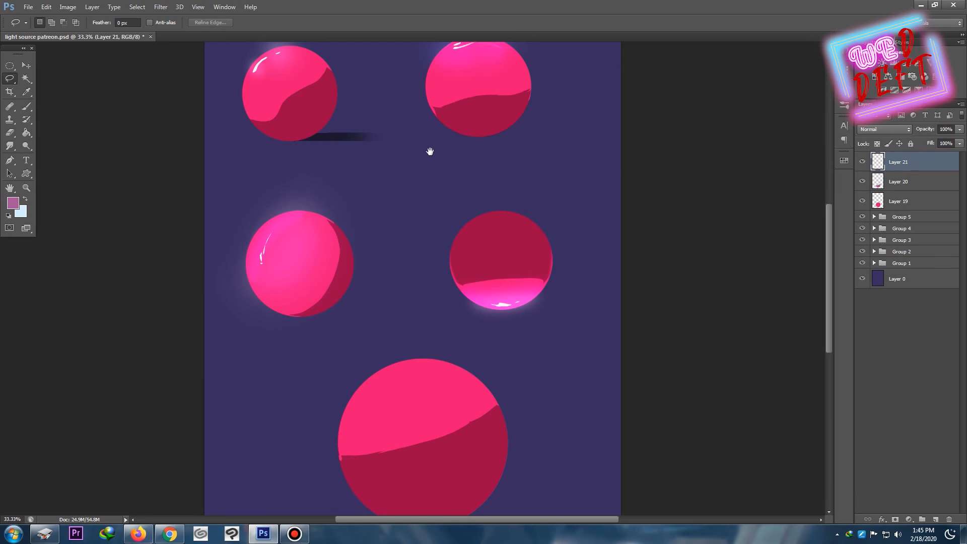
left_click_drag(430, 151, 401, 255)
key("i")
left_click(401, 104)
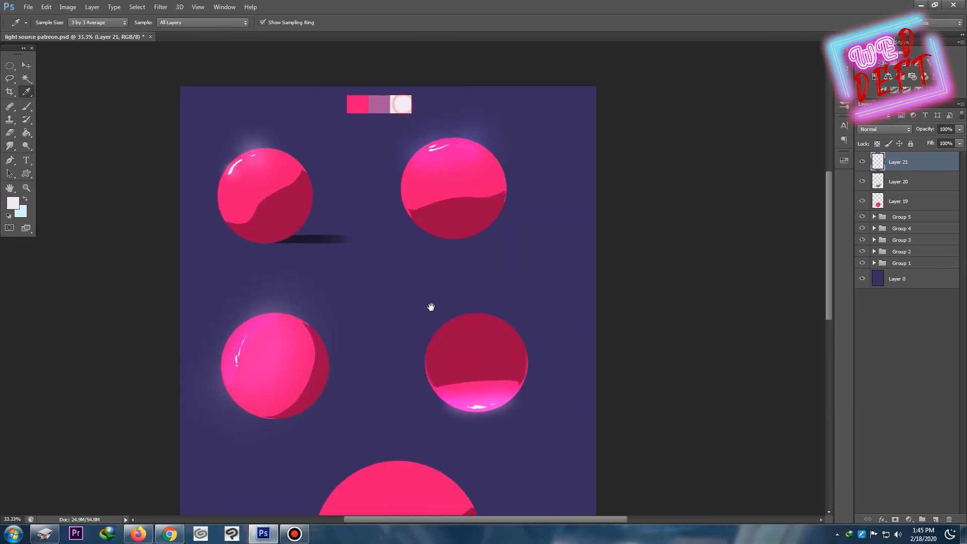
left_click_drag(431, 307, 410, 146)
Step: Lasso a thin crescent along the fifth ball's upper-left edge and fill it with the near-white colour
left_click(11, 81)
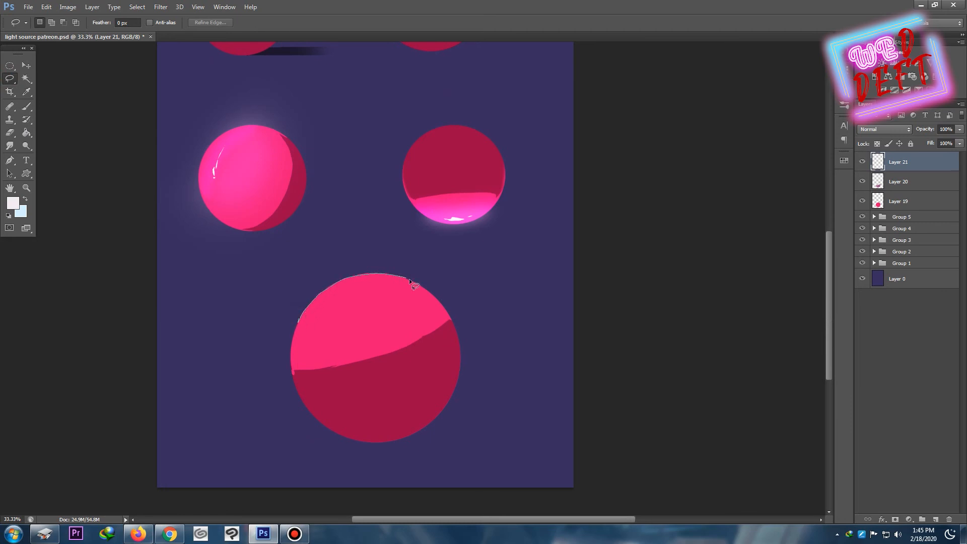
mouse_move(409, 279)
left_mouse_down()
mouse_move(394, 274)
mouse_move(304, 317)
left_mouse_up()
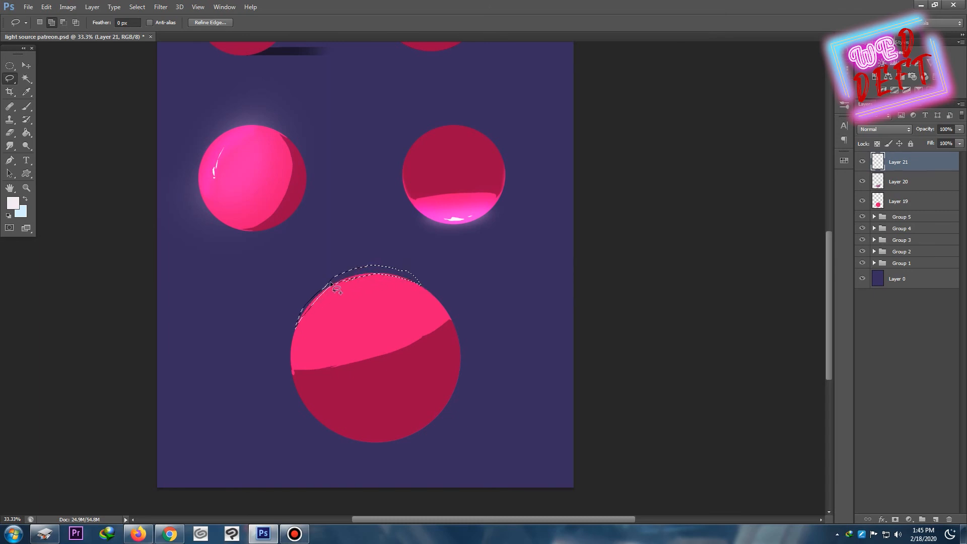
key("g")
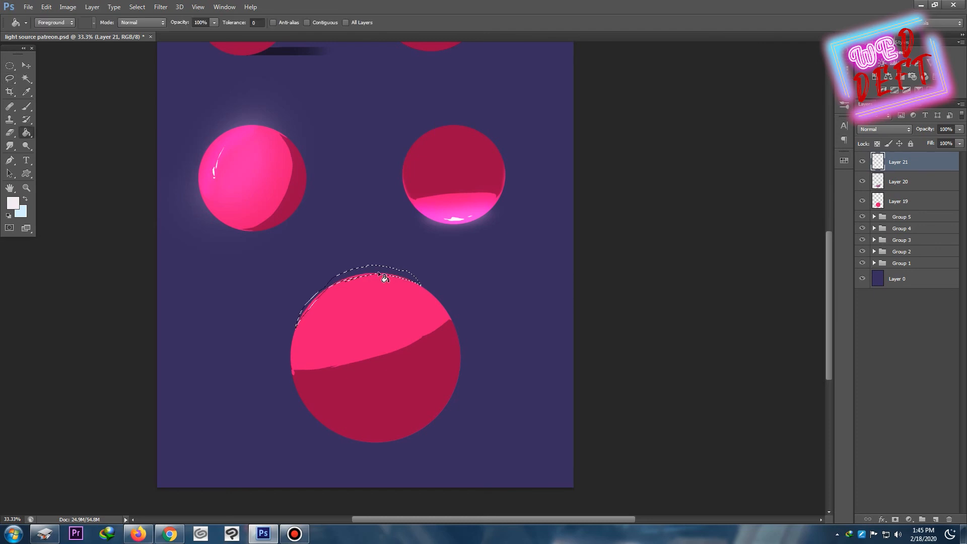
left_click(392, 275)
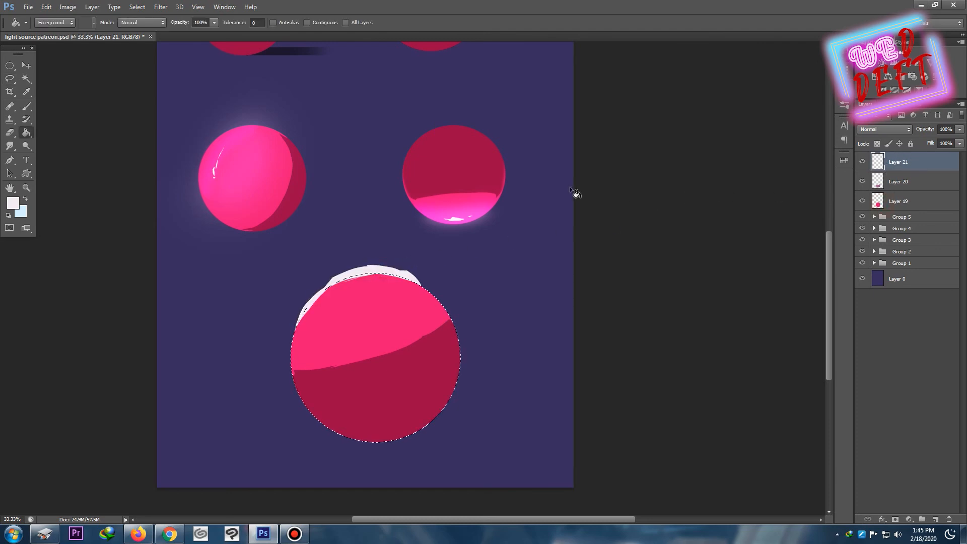
Step: Delete the part of the white crescent lying outside the fifth ball's outline, and deselect
left_click(16, 81)
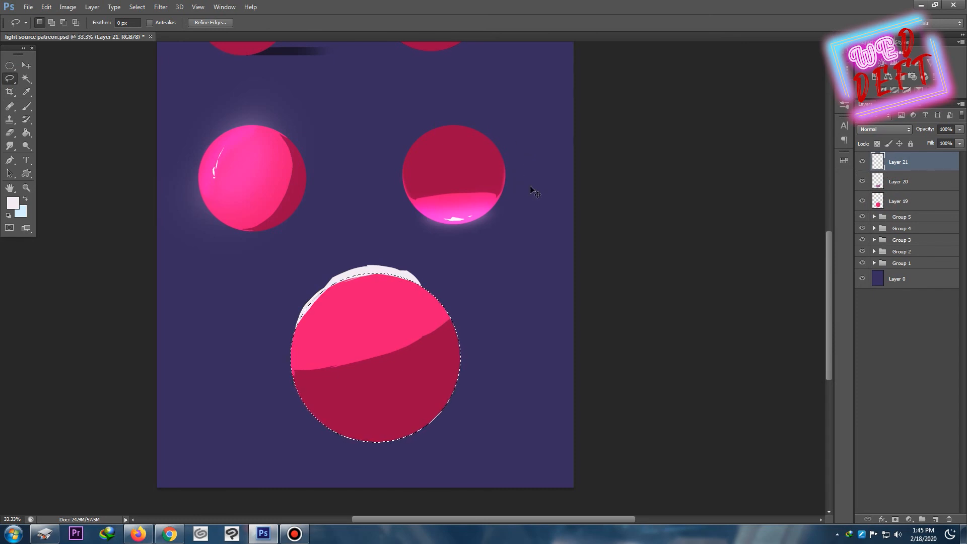
key("Delete")
key("ctrl+d")
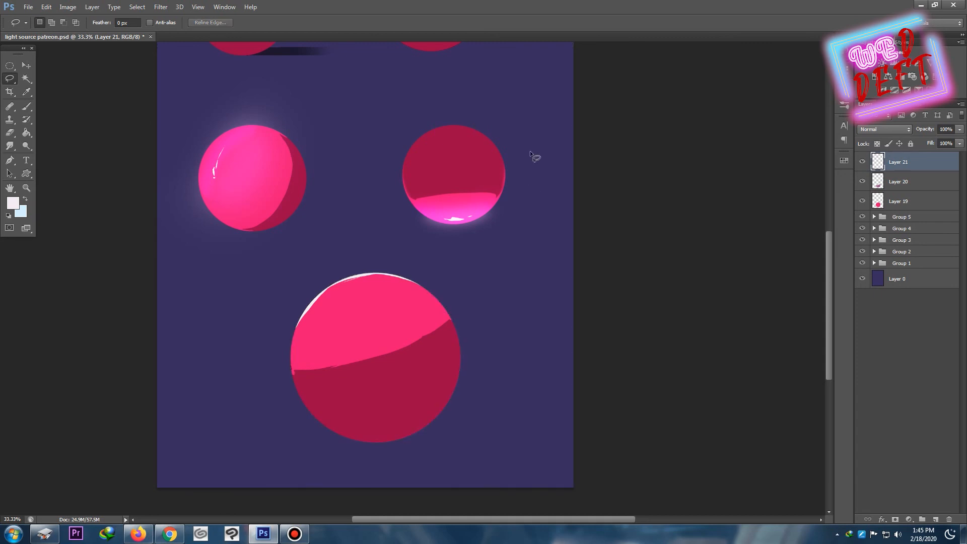
Step: Thin the inner edge of the fifth ball's white rim highlight with an 80-pixel eraser
scroll(231, 106, "down", 2)
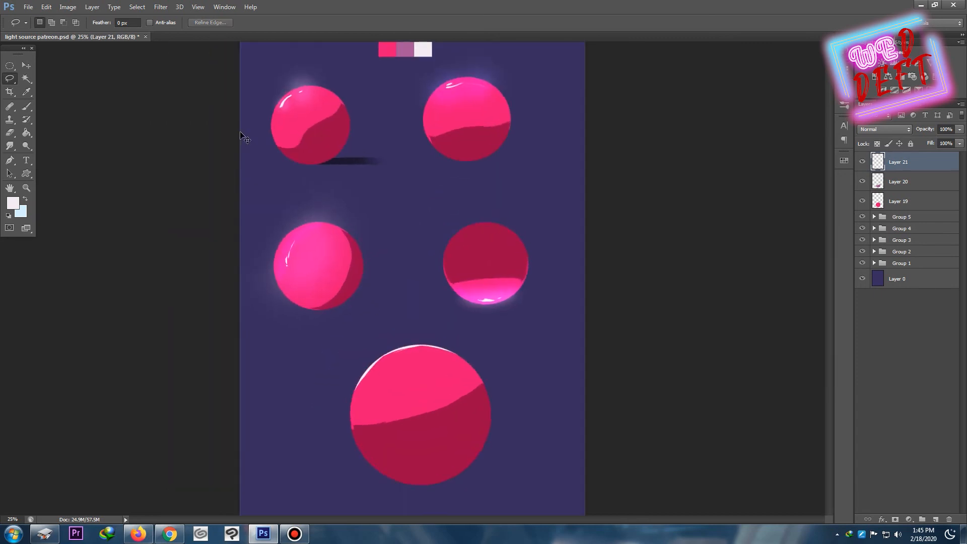
scroll(339, 179, "up", 3)
scroll(481, 222, "up", 1)
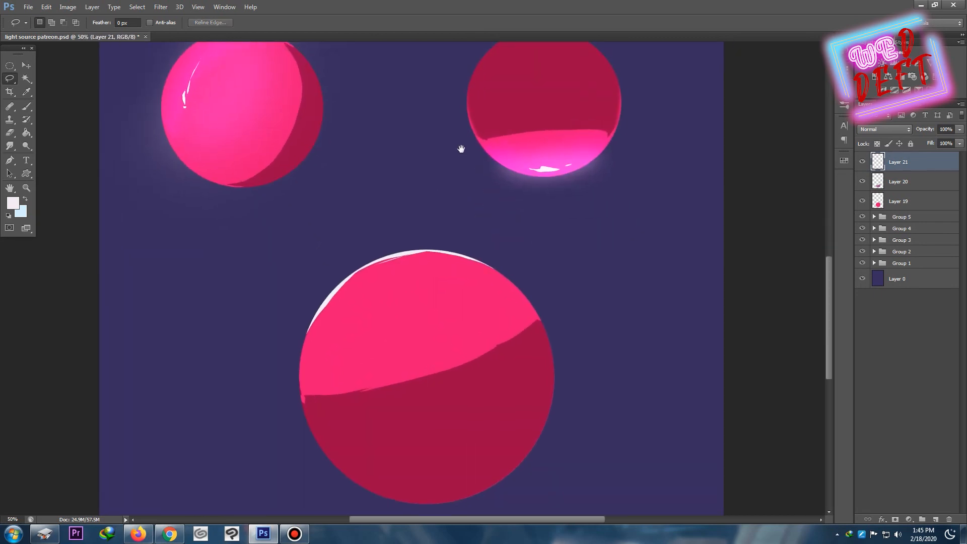
key("e")
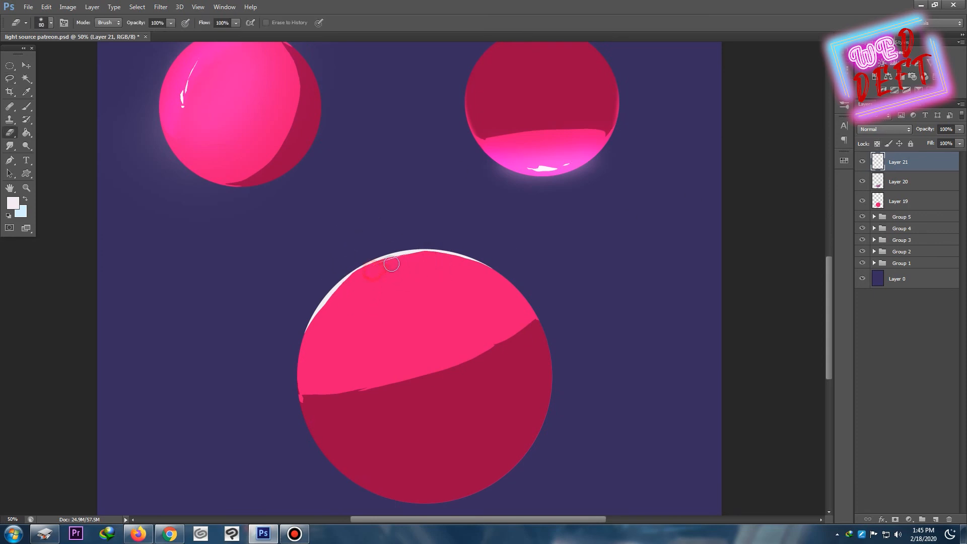
left_click_drag(391, 264, 384, 266)
scroll(457, 210, "down", 1)
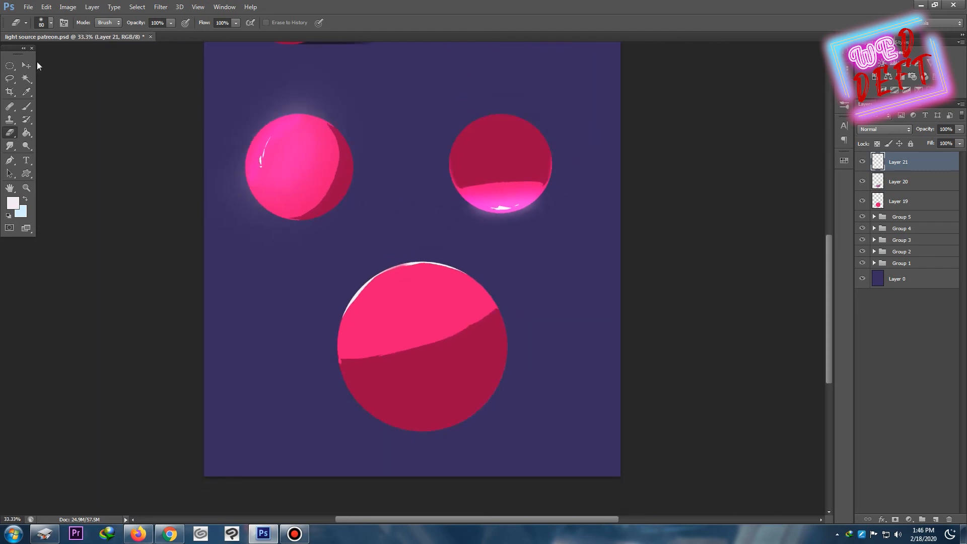
Step: Lasso two small streaks inside the fifth ball's upper edge, brush them near-white, and deselect
key("l")
left_click_drag(378, 288, 375, 291)
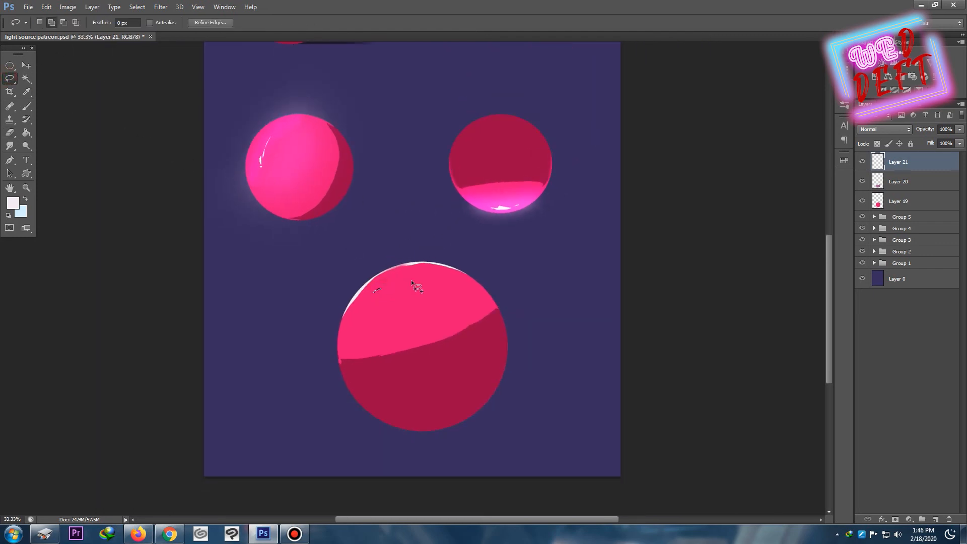
left_click_drag(427, 273, 399, 279)
key("b")
key("ctrl+d")
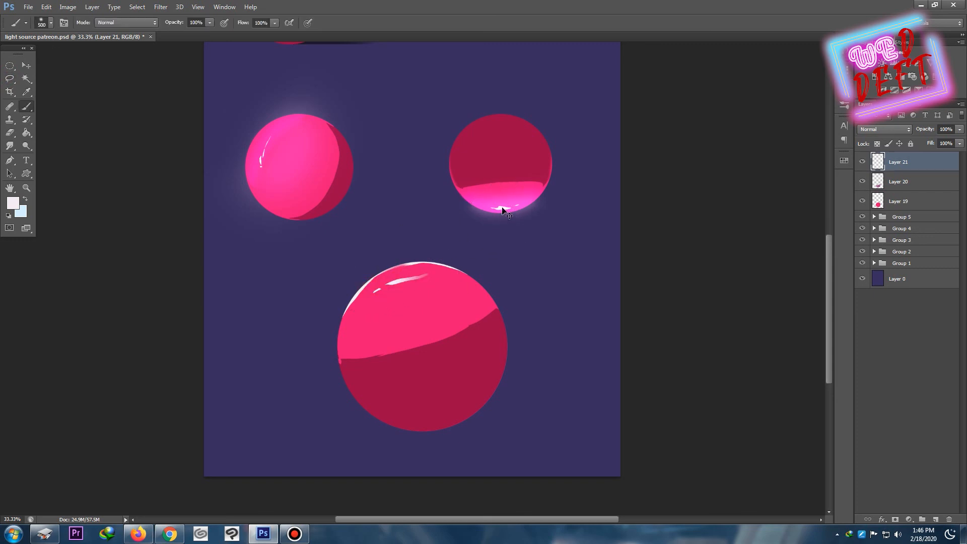
Step: Add a new layer above the fifth ball's highlights and choose a light pink foreground colour
key("ctrl+minus")
key("ctrl+shift+n")
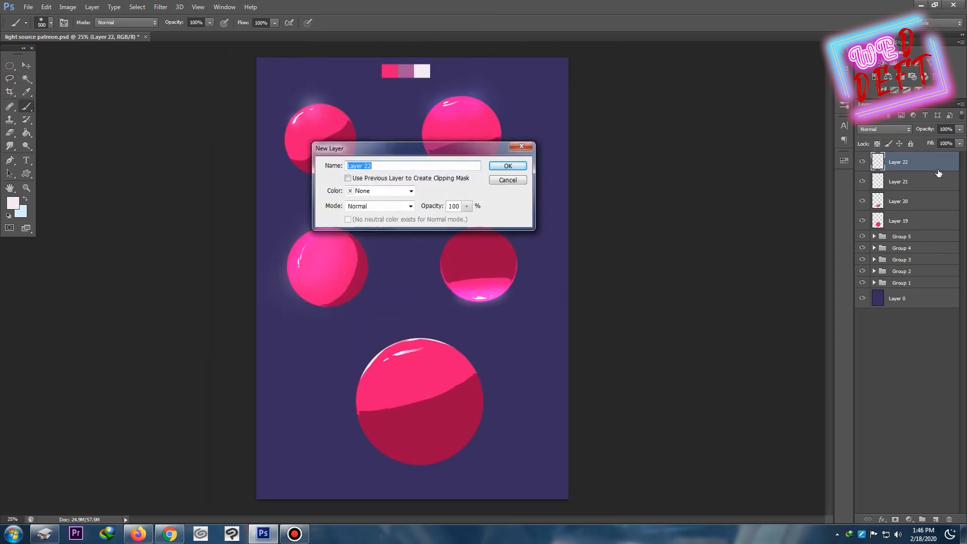
key("Return")
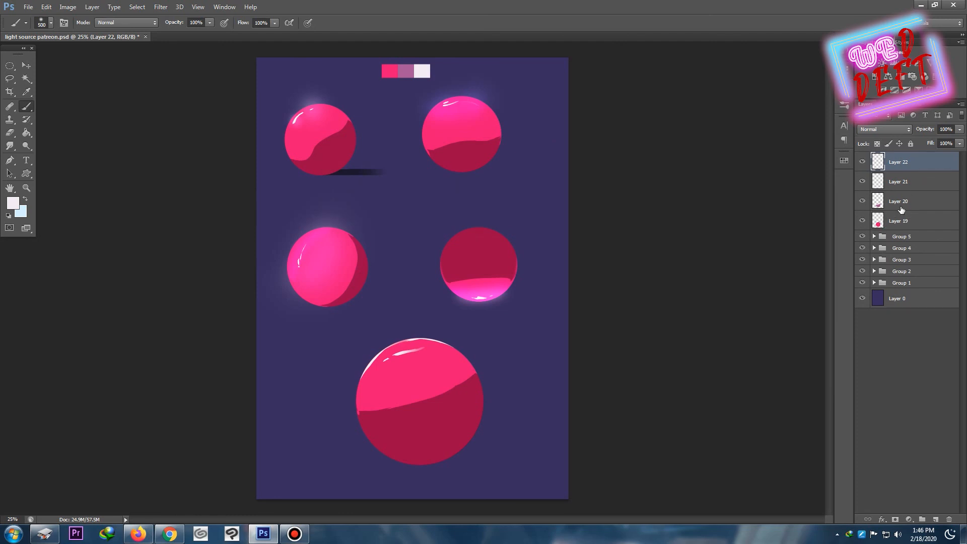
left_click(877, 222, "ctrl")
left_click(16, 203)
left_click_drag(707, 393, 715, 391)
key("Return")
mouse_move(335, 369)
left_mouse_down()
mouse_move(401, 348)
mouse_move(455, 347)
mouse_move(447, 352)
mouse_move(363, 370)
mouse_move(463, 301)
left_mouse_up()
key("ctrl+z")
key("ctrl+d")
Step: Paint a soft light pink glow over the fifth ball's upper-left edge with an 800-pixel brush
key("bracketright")
key("bracketright")
key("bracketright")
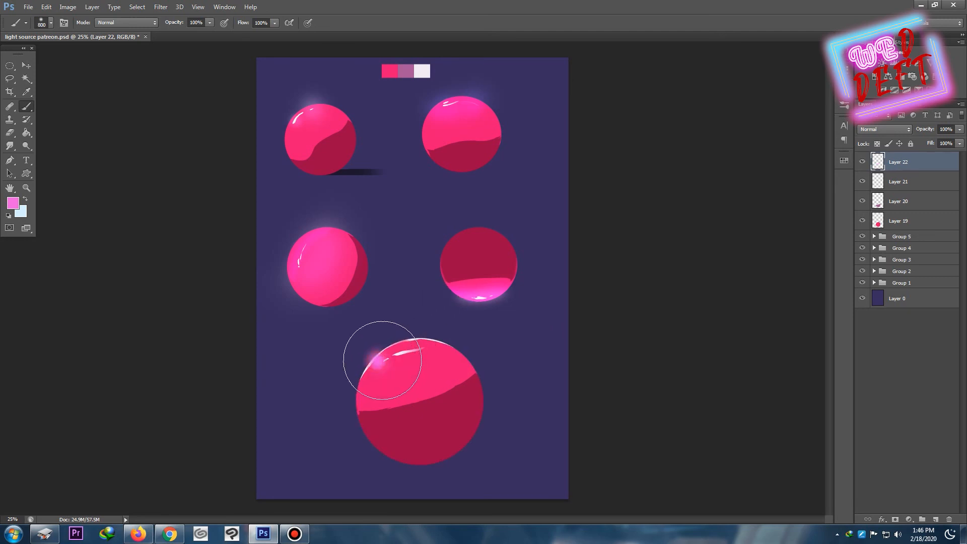
left_click_drag(374, 346, 441, 338)
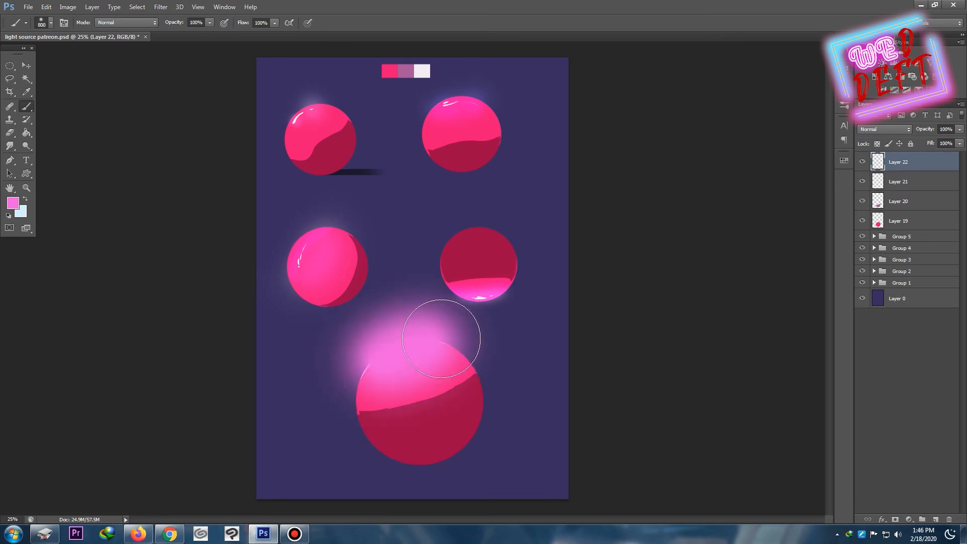
Step: Compare blend modes for the fifth ball's glow layer and set it to Color Dodge
left_click(896, 131)
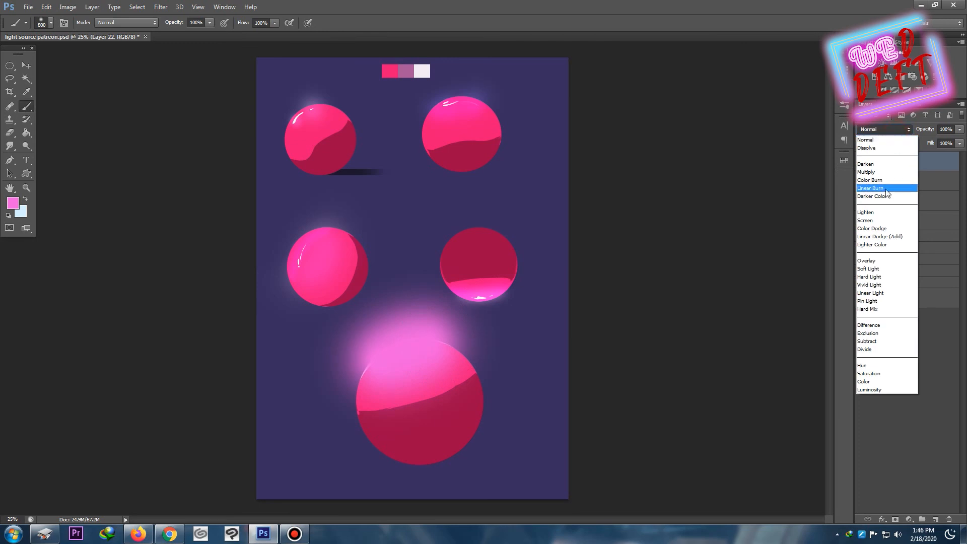
left_click(887, 229)
key("Down")
key("Down")
key("Down")
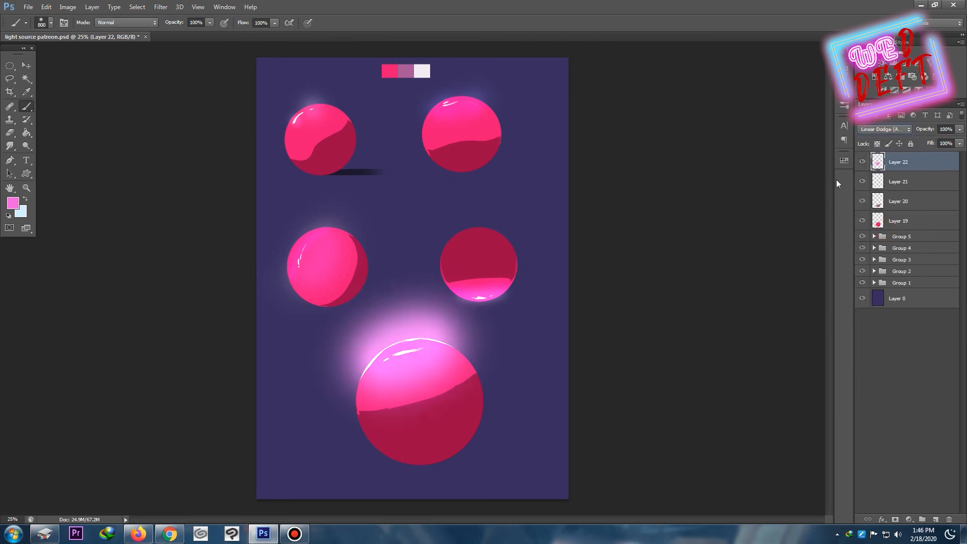
key("Down")
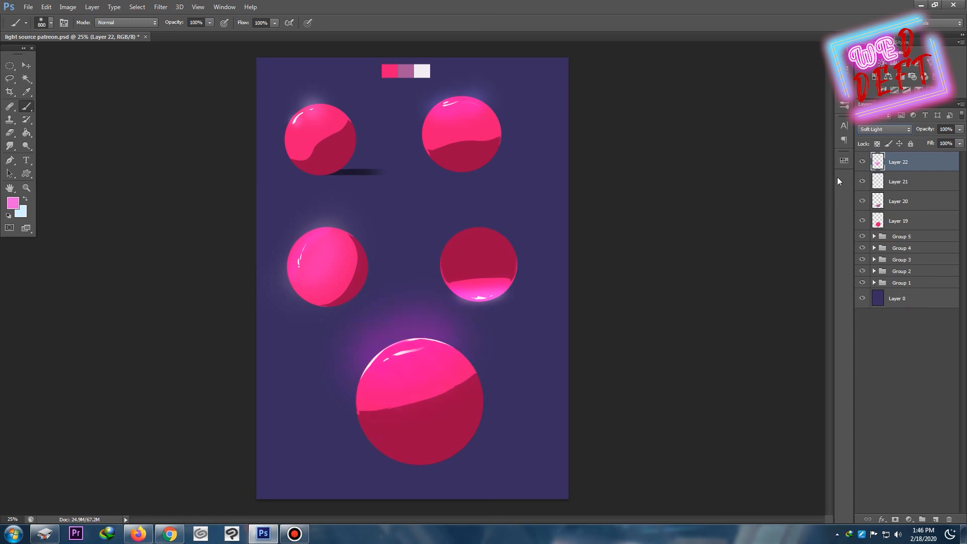
key("Up")
key("Up")
key("Up")
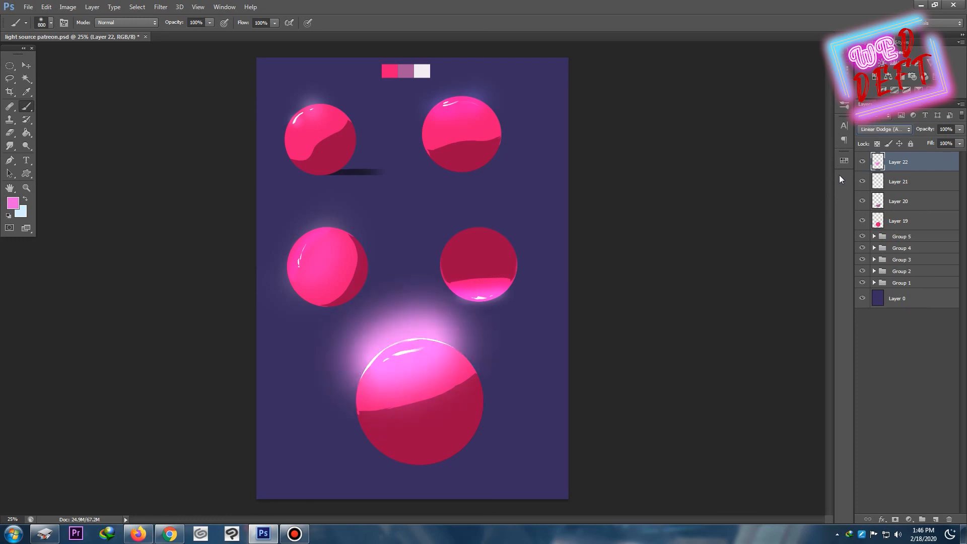
key("Down")
key("Up")
key("Up")
Step: Soften and reduce the glow around and inside the fifth ball with a 1000-pixel eraser
key("e")
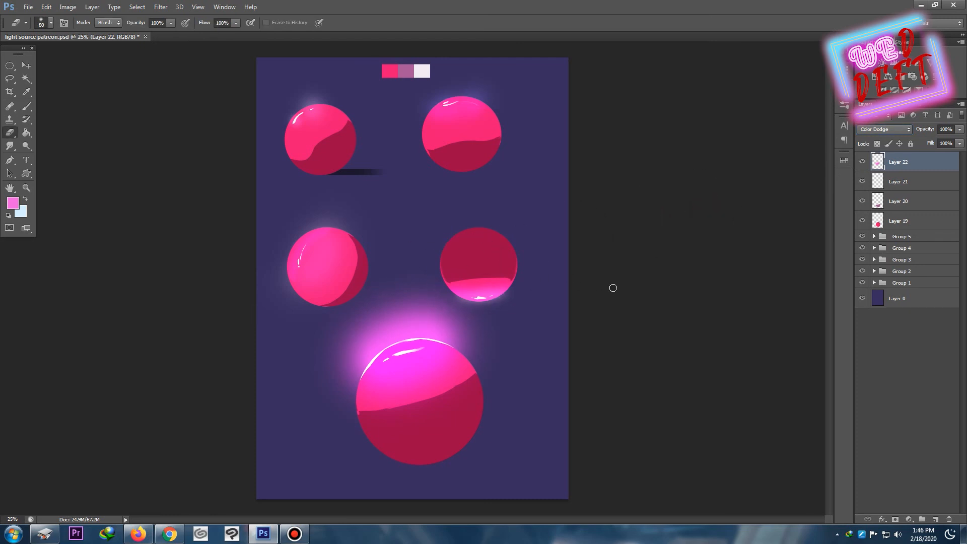
key("bracketright")
key("bracketright")
key("bracketright")
key("bracketright")
key("bracketright")
key("bracketright")
key("bracketright")
key("bracketright")
key("bracketright")
key("bracketright")
key("bracketright")
key("bracketright")
key("bracketright")
key("bracketright")
key("bracketright")
key("bracketright")
key("bracketright")
key("bracketright")
mouse_move(314, 349)
left_mouse_down()
mouse_move(349, 312)
mouse_move(411, 288)
mouse_move(449, 288)
mouse_move(478, 327)
left_mouse_up()
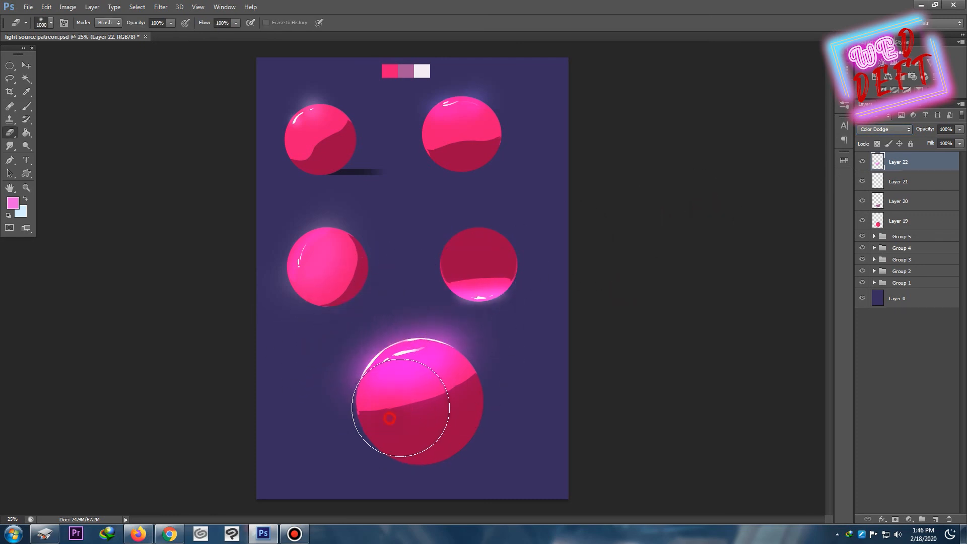
left_click_drag(402, 416, 420, 394)
Step: Examine the fifth ball's glow and highlights alongside the other four balls at several magnifications
key("ctrl+minus")
key("ctrl+minus")
key("ctrl+plus")
key("ctrl+plus")
key("ctrl+plus")
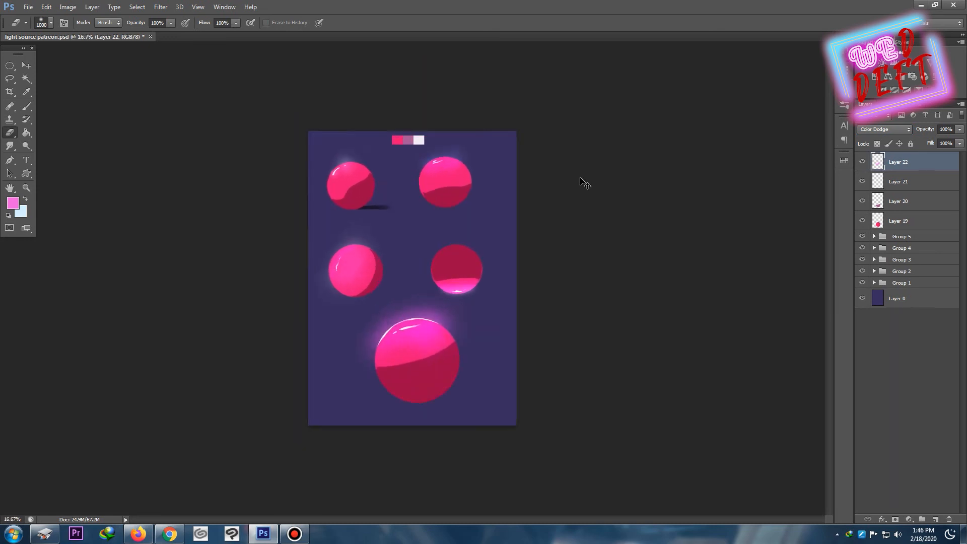
key("ctrl+minus")
key("ctrl+minus")
key("ctrl+plus")
key("ctrl+plus")
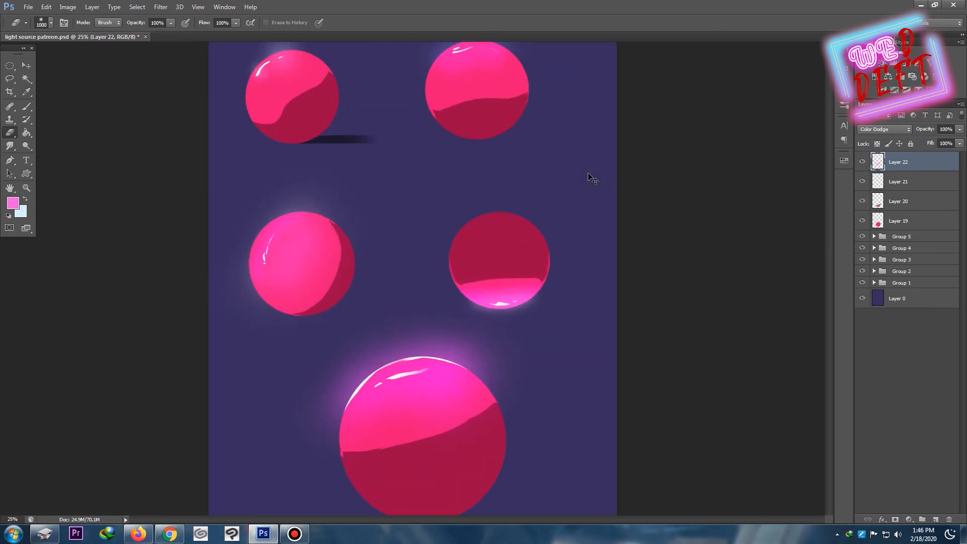
key("ctrl+plus")
key("ctrl+minus")
key("ctrl+minus")
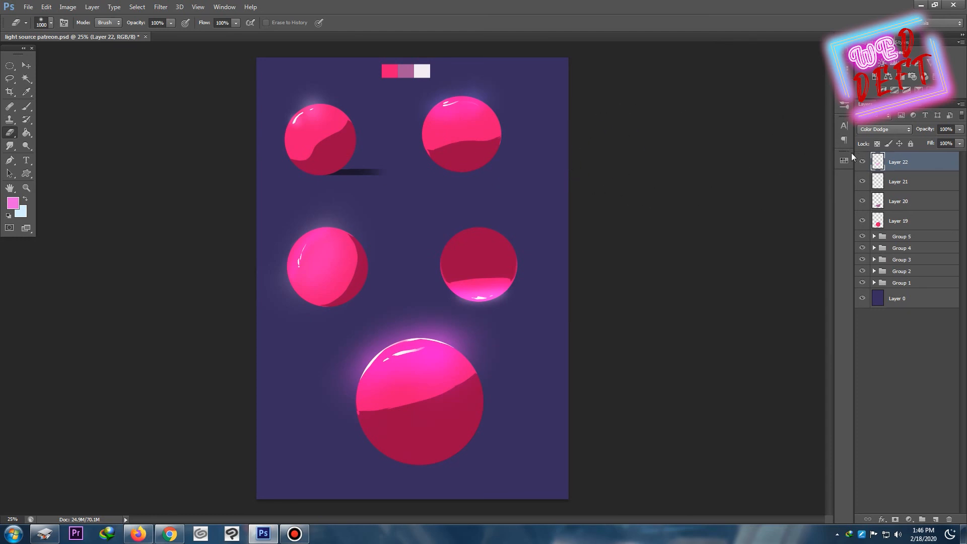
left_click(295, 534)
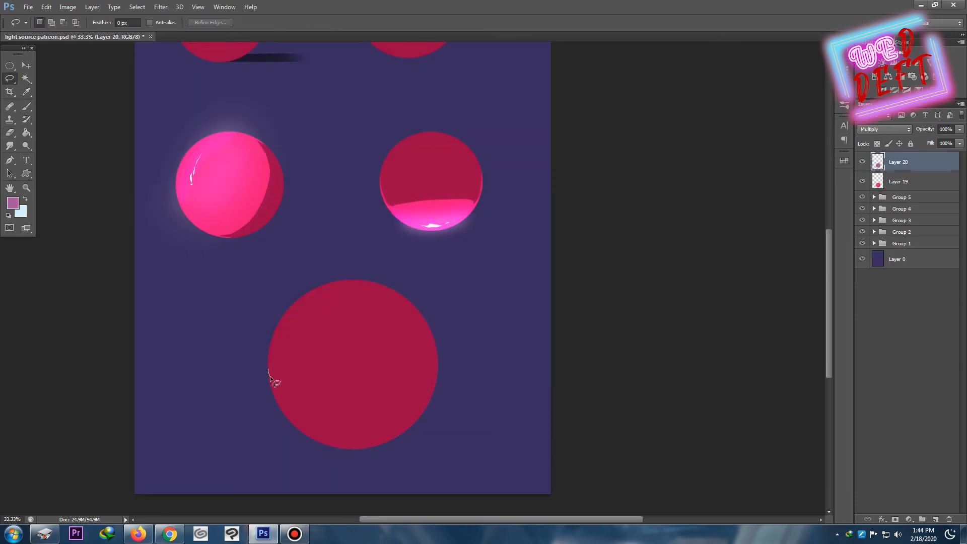
Step: Cut the lit upper area out of the fifth ball's shading and fill a lassoed crescent along its top edge with near-white
mouse_move(270, 378)
left_mouse_down()
mouse_move(322, 280)
mouse_move(430, 321)
left_mouse_up()
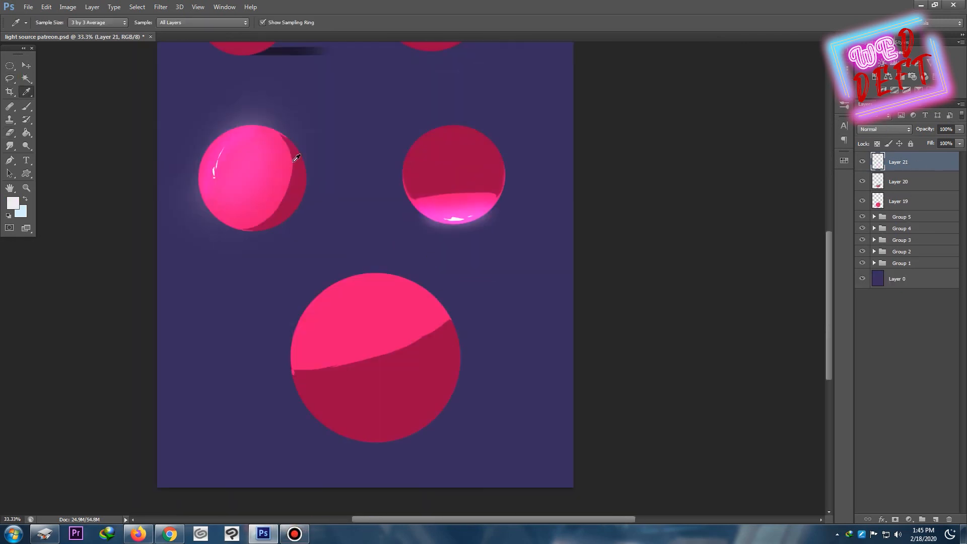
left_click_drag(373, 266, 379, 269)
key("g")
left_click(390, 269)
Step: Remove the parts of the near-white crescent that extend beyond the fifth ball's outline, and deselect
left_click(877, 201, "ctrl")
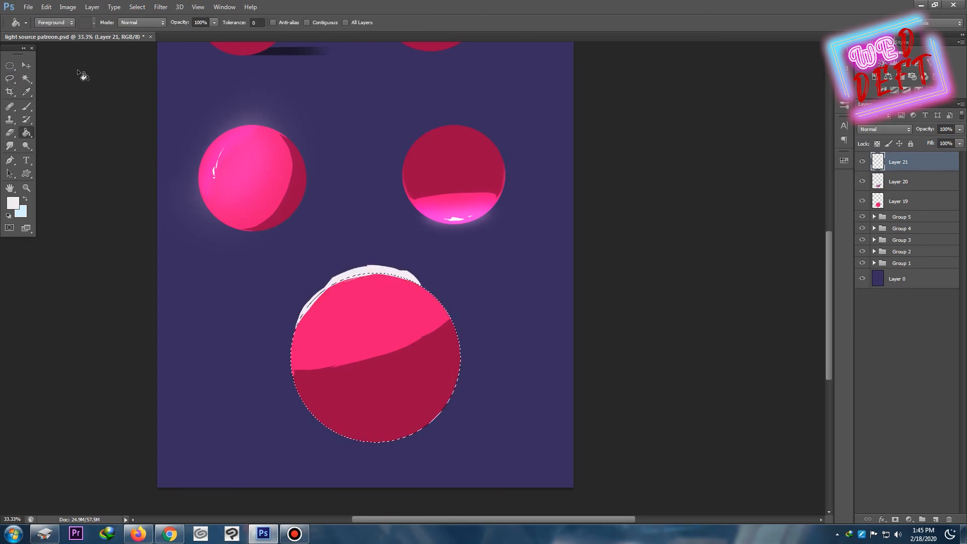
key("l")
key("ctrl+shift+i")
key("Delete")
key("ctrl+d")
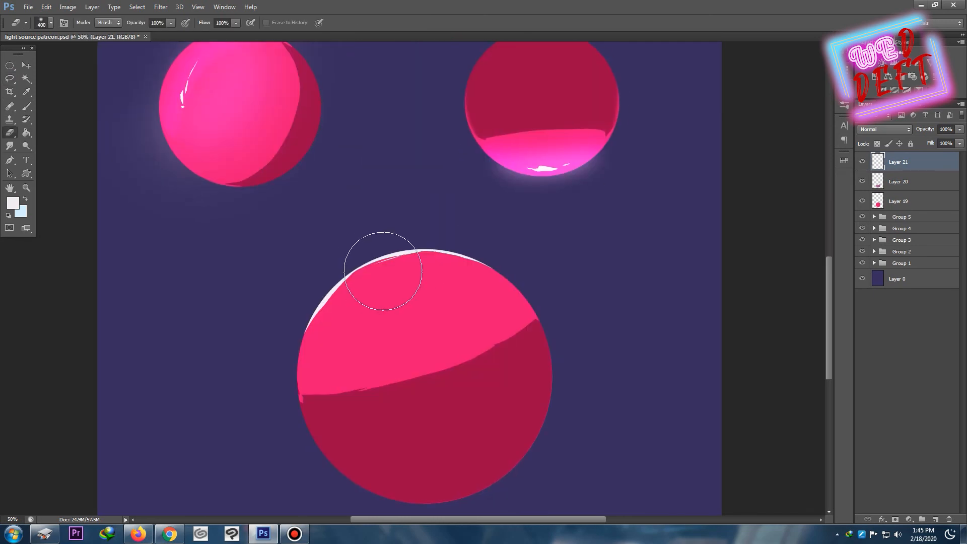
key("ctrl+minus")
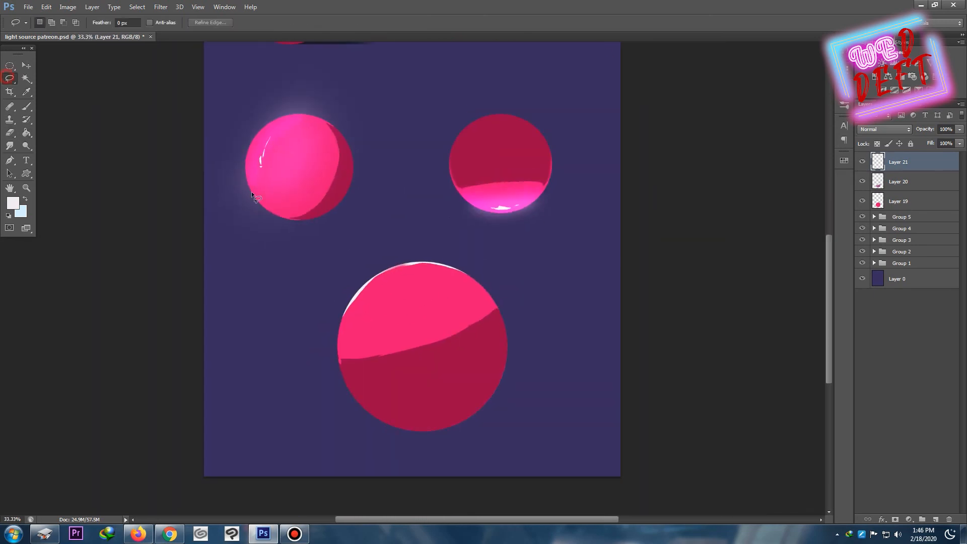